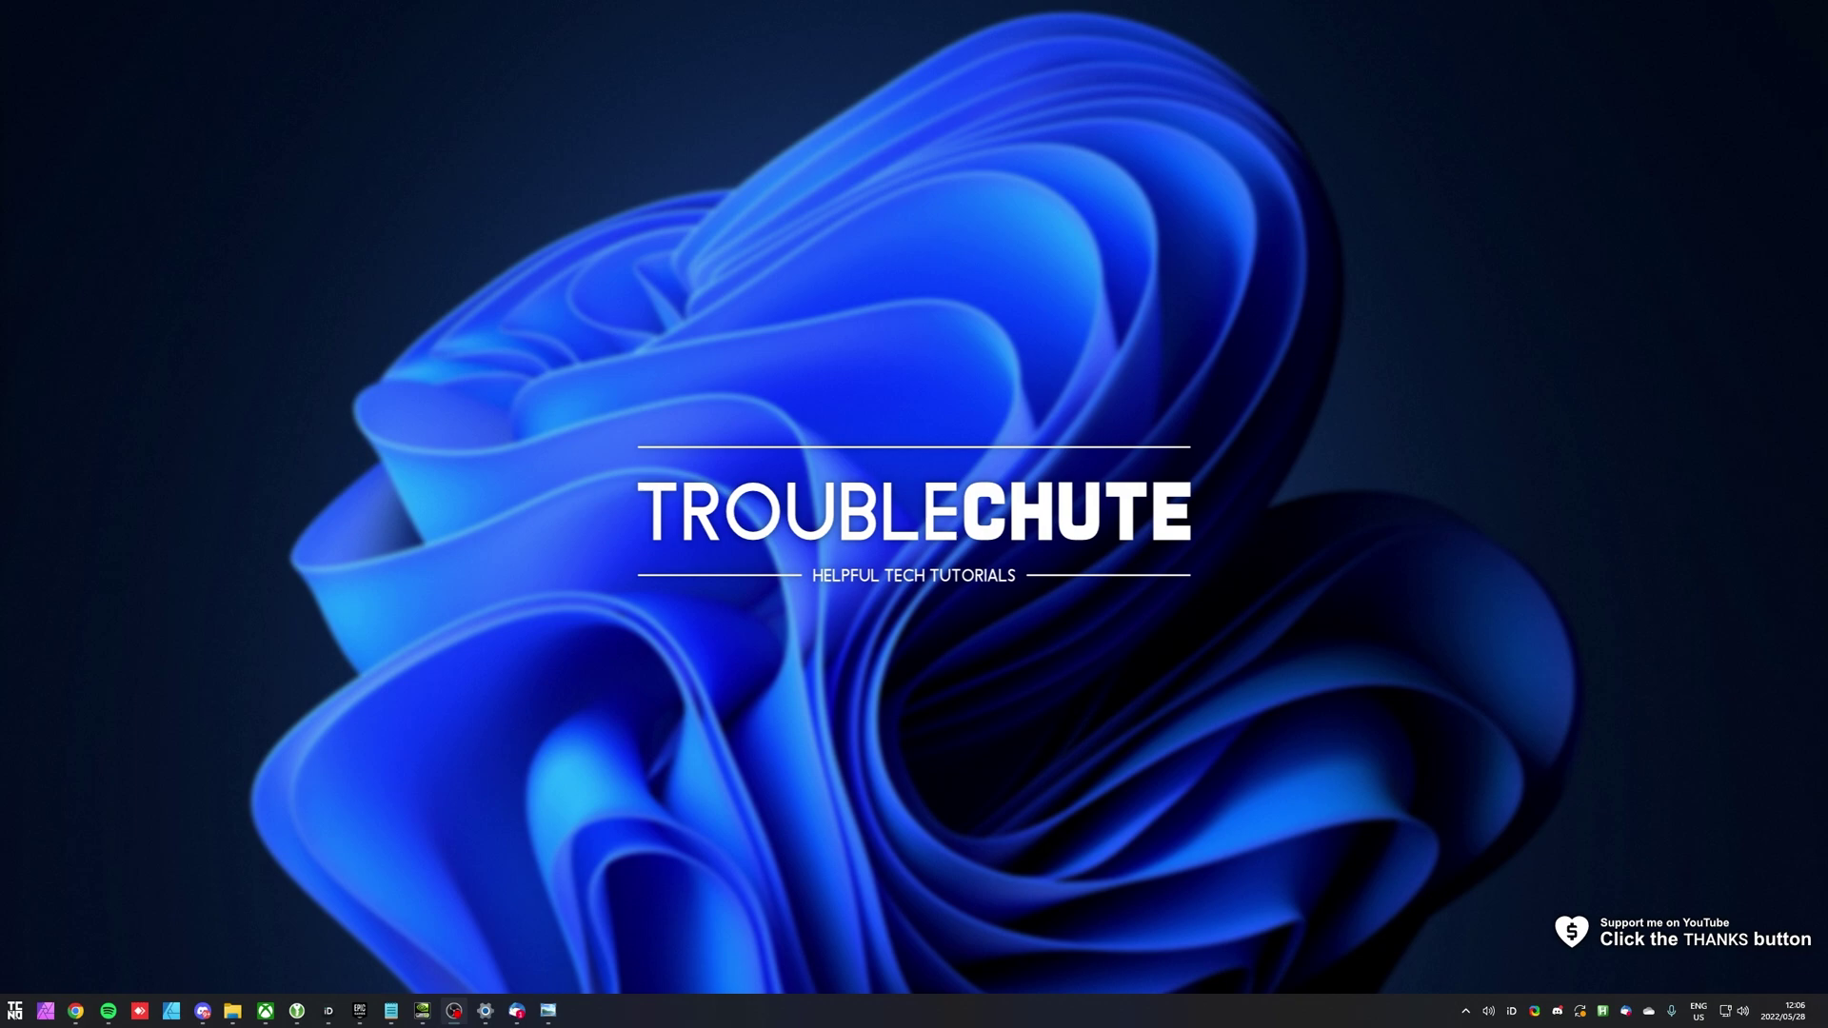
# Open a new File Explorer window and select the six items in OneDrive - Personal.
pyautogui.press('super+e')
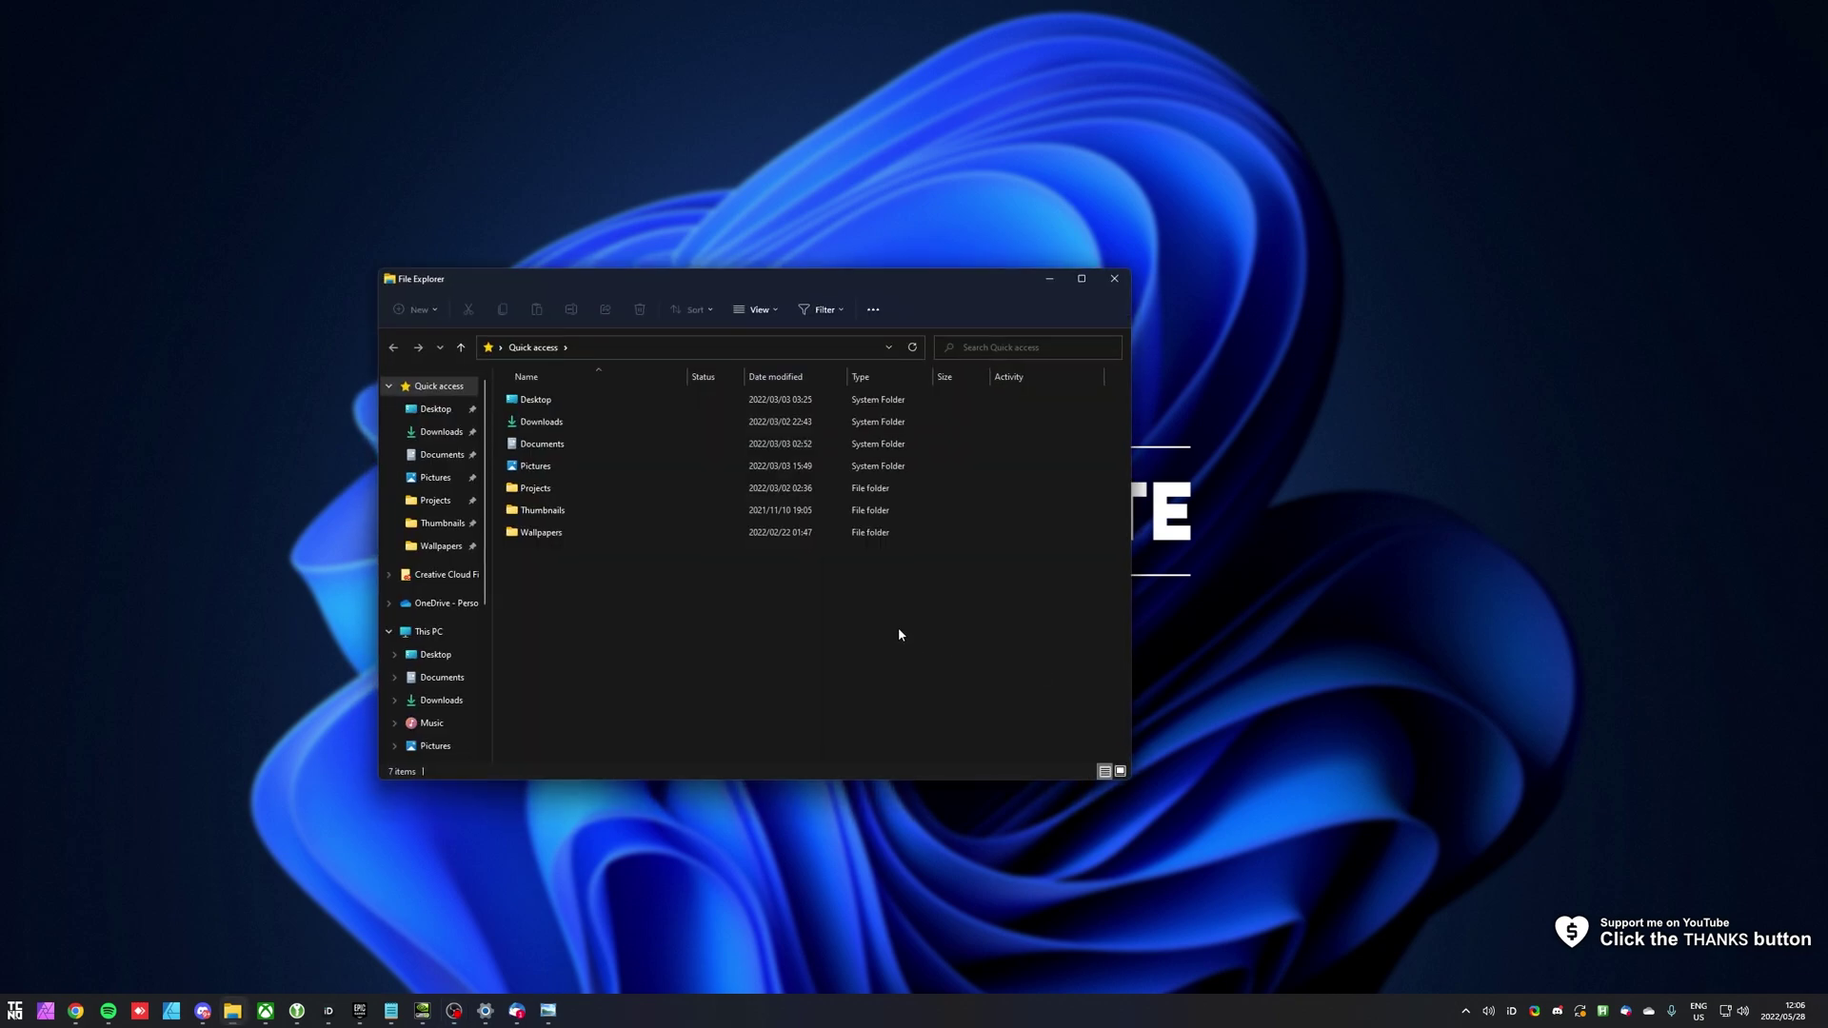
pyautogui.click(429, 632)
pyautogui.click(763, 526)
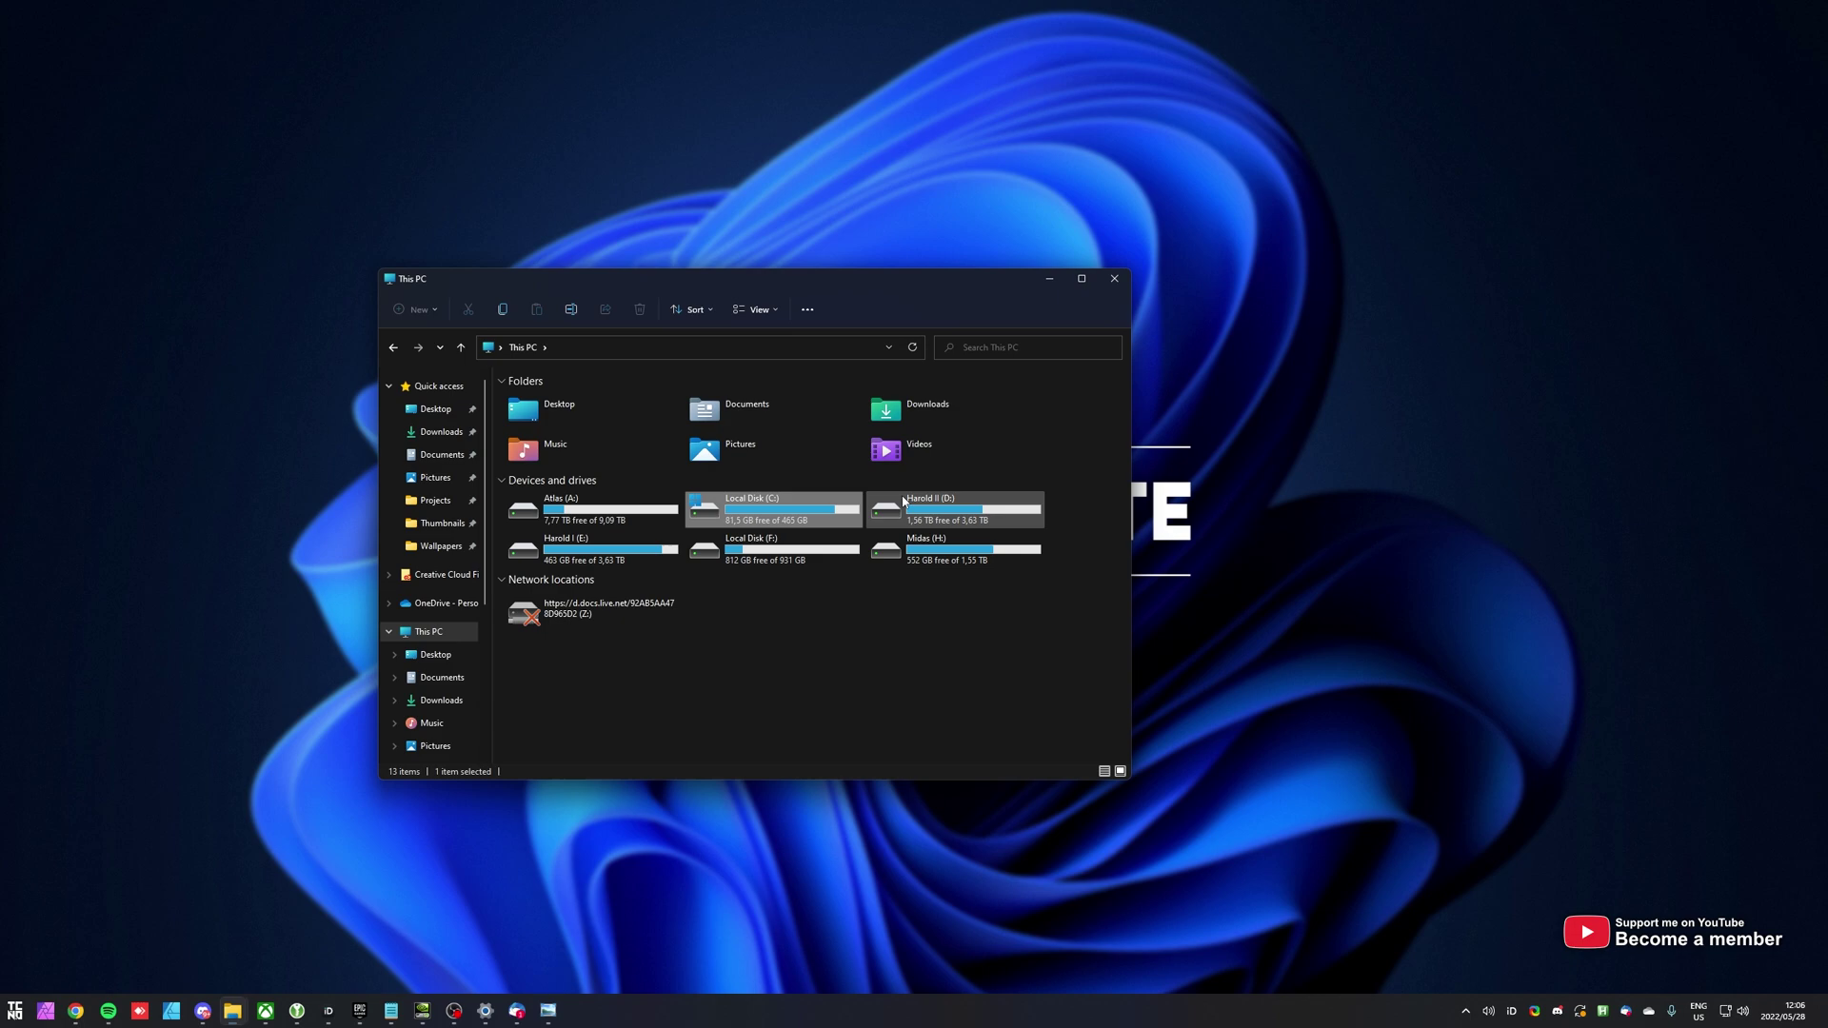
pyautogui.click(457, 606)
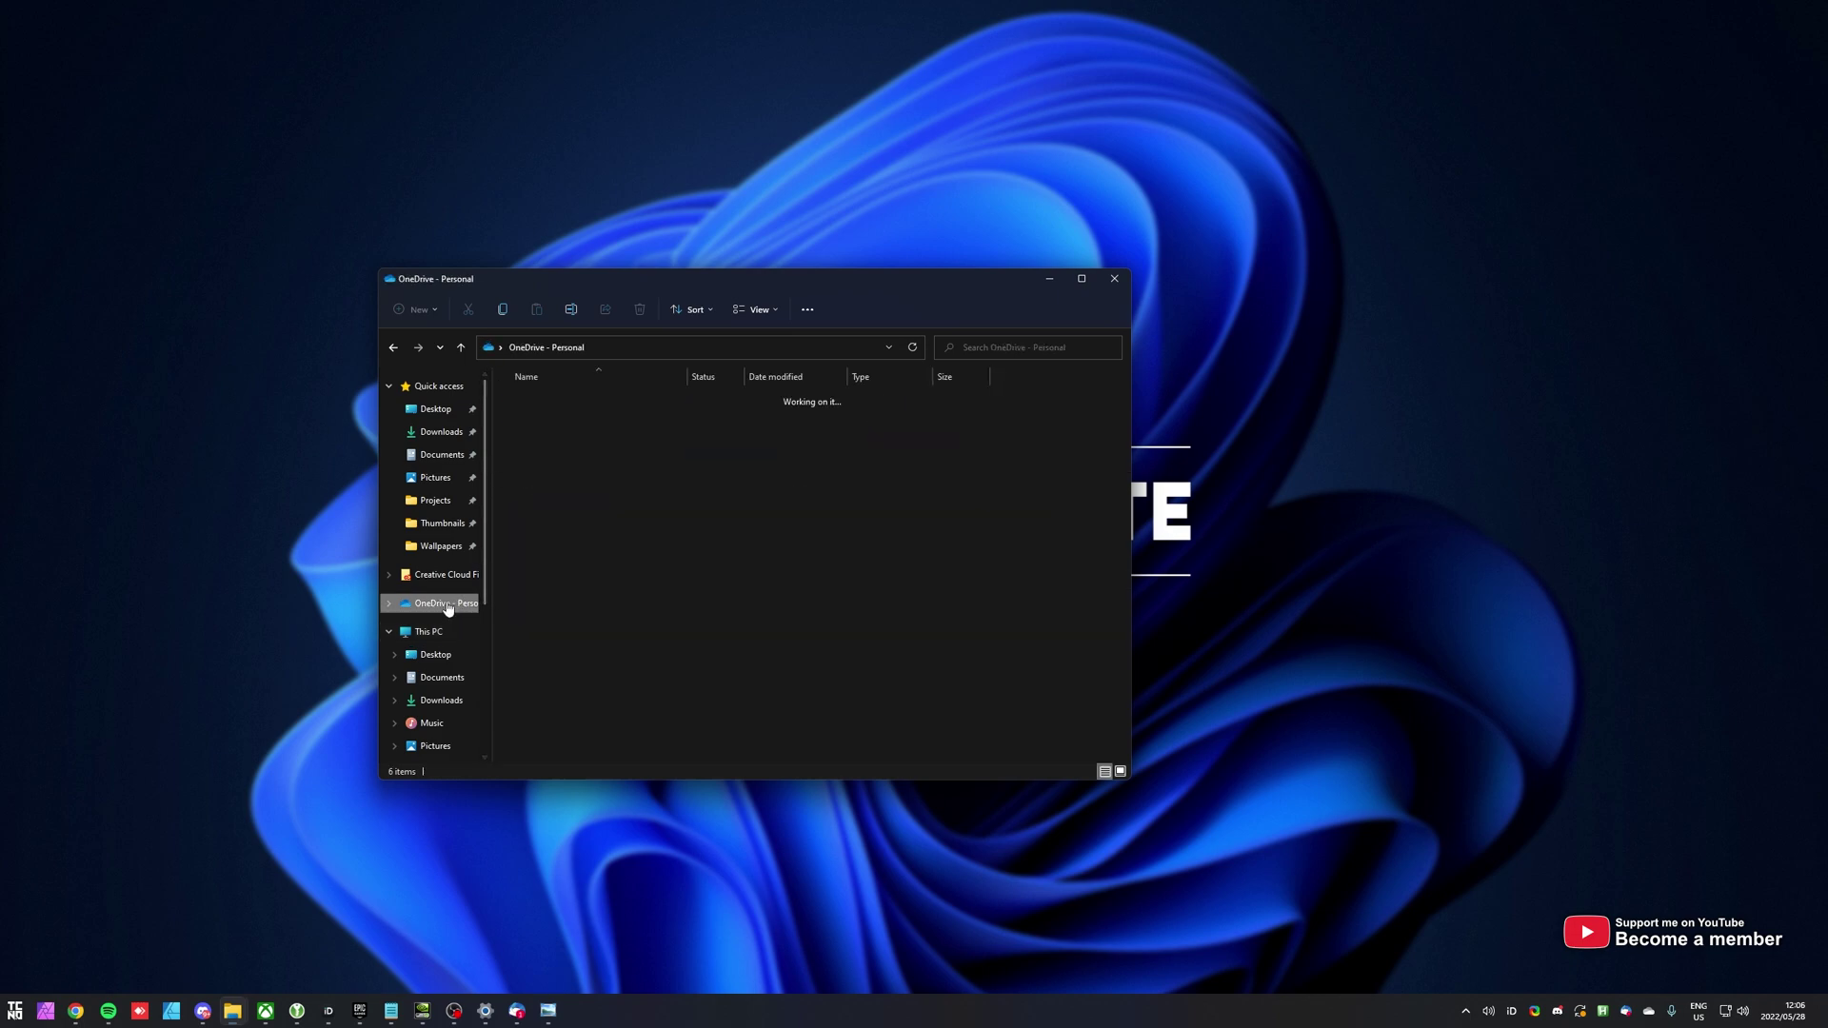
pyautogui.moveTo(765, 651); pyautogui.dragTo(567, 398)
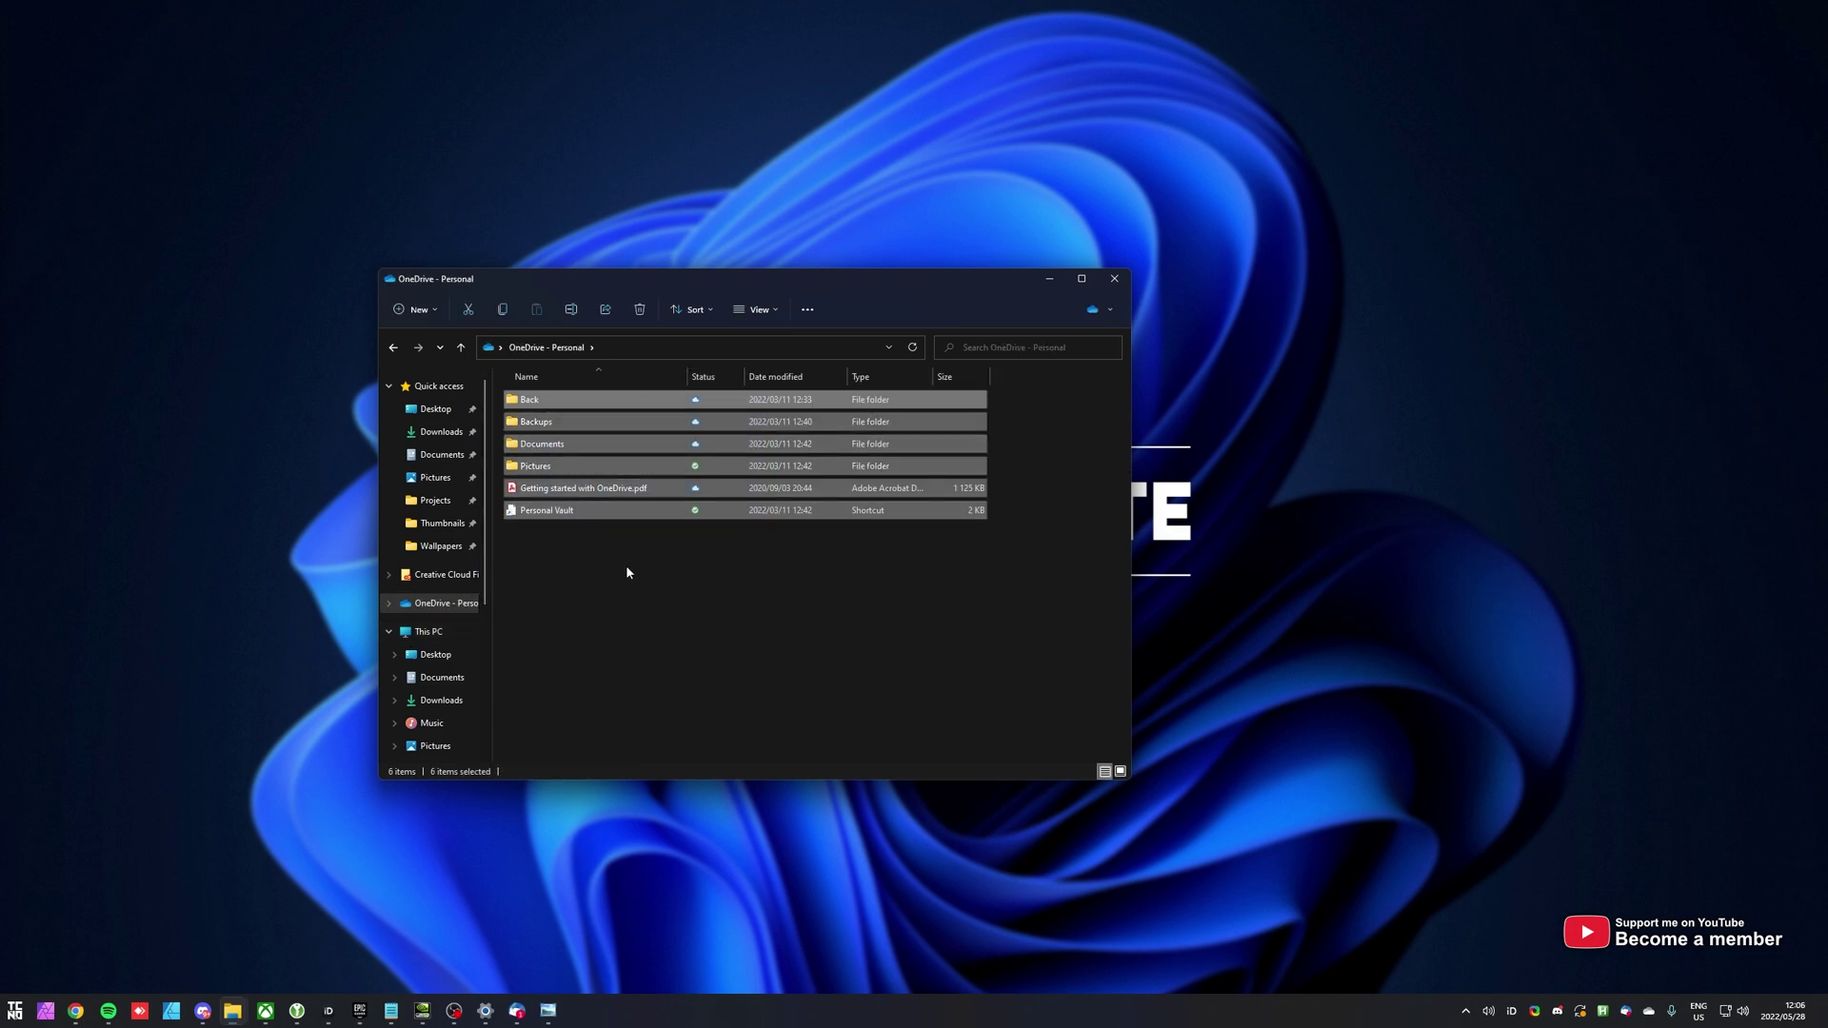
# Go to C:\Users\TCNO and select the OneDrive folder.
pyautogui.click(429, 631)
pyautogui.doubleClick(784, 516)
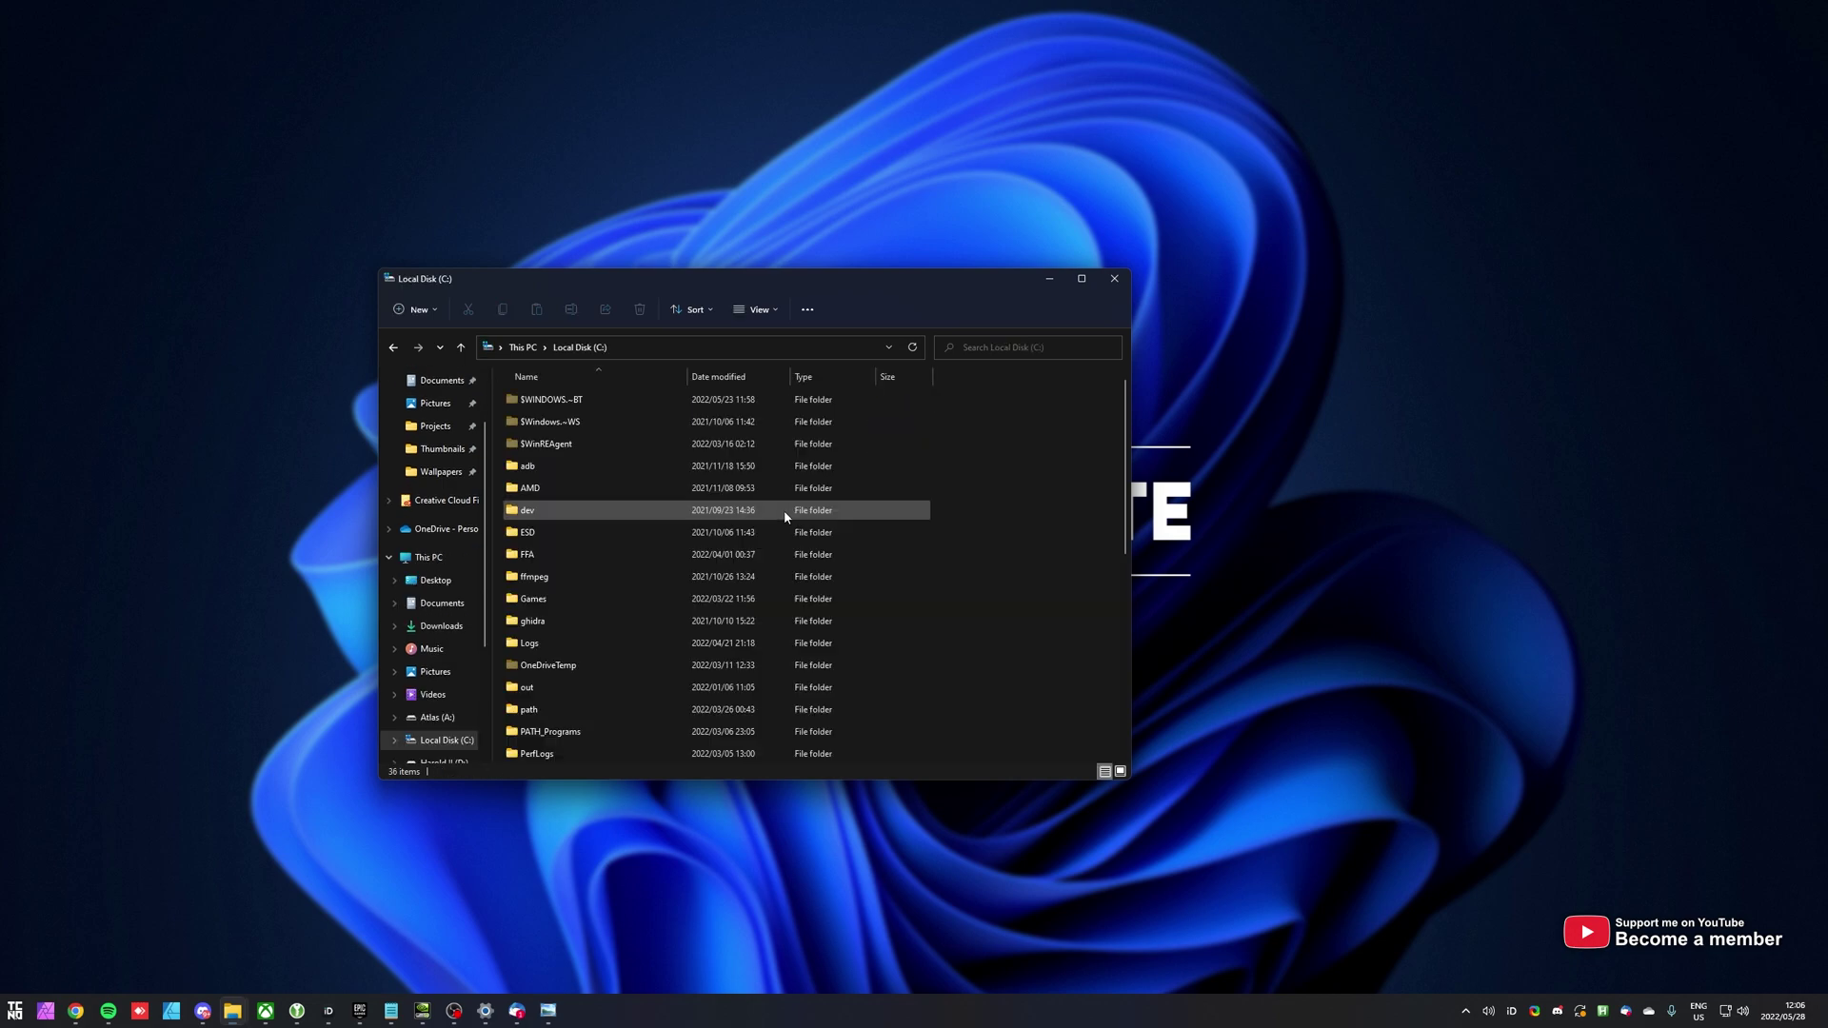
pyautogui.doubleClick(591, 731)
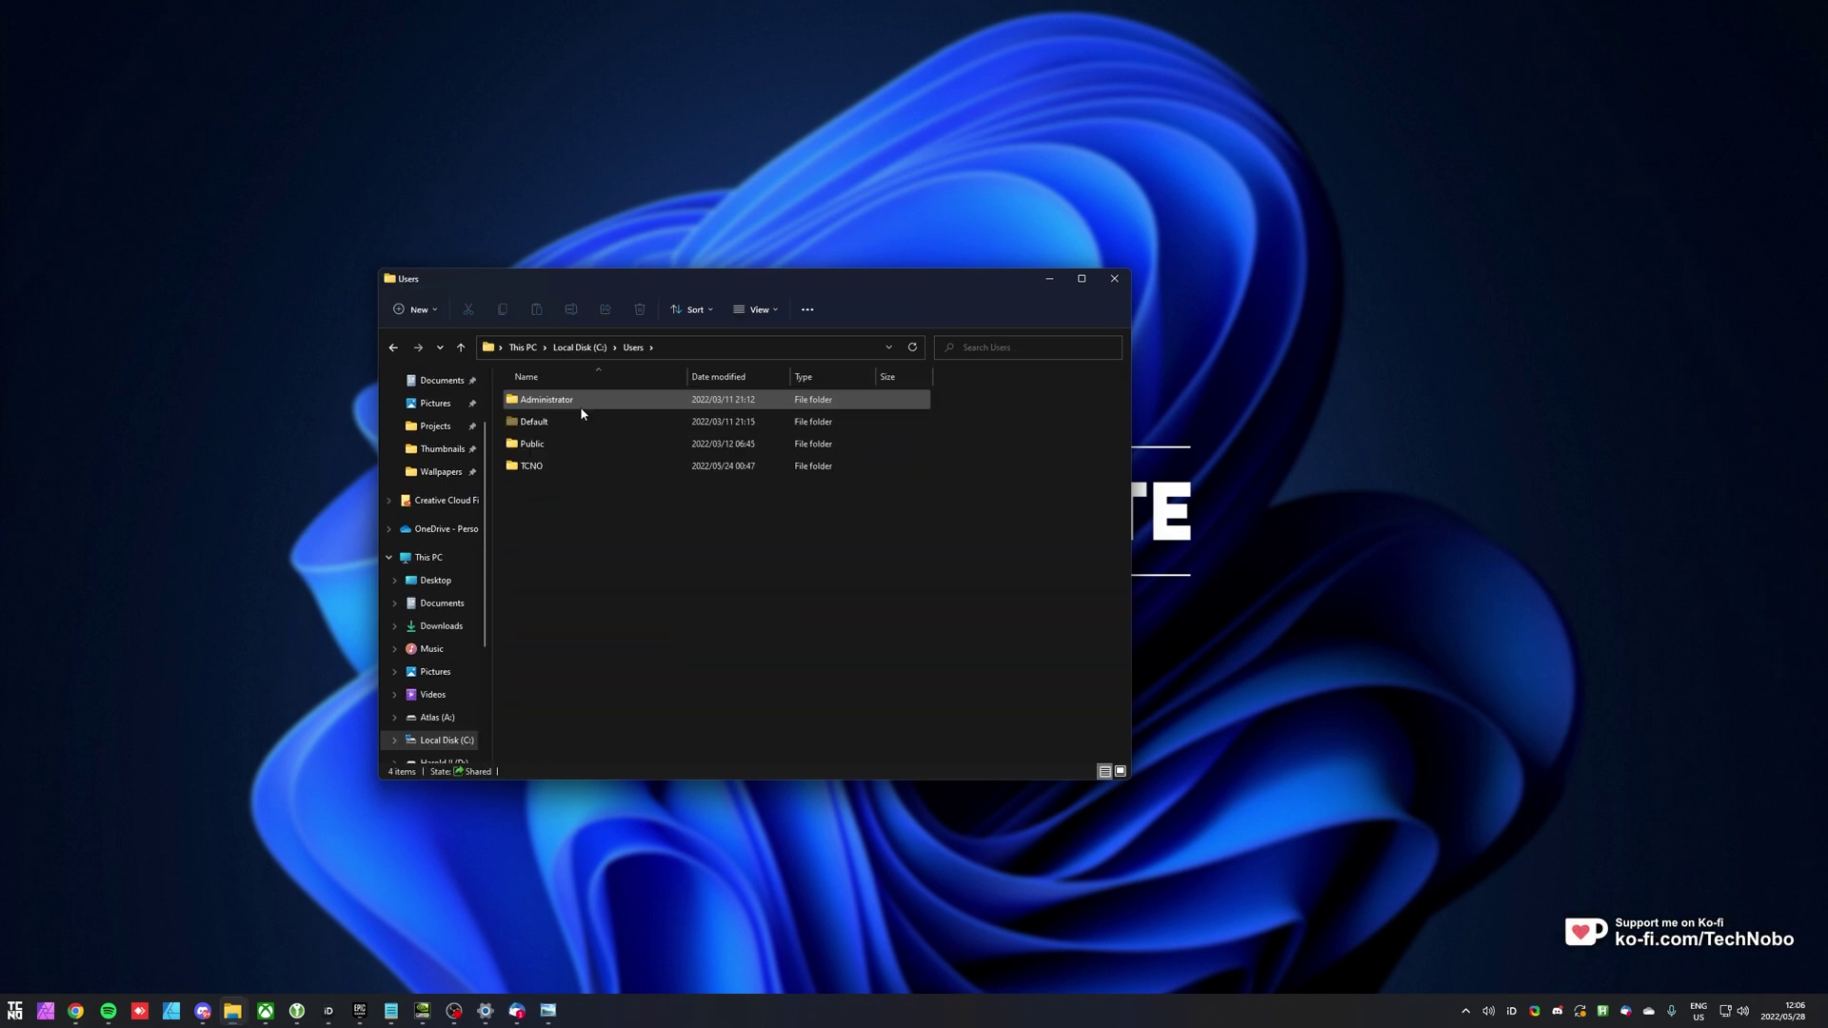
pyautogui.doubleClick(581, 466)
pyautogui.scroll(-5, 581, 465)
pyautogui.scroll(-5, 579, 591)
pyautogui.click(562, 552)
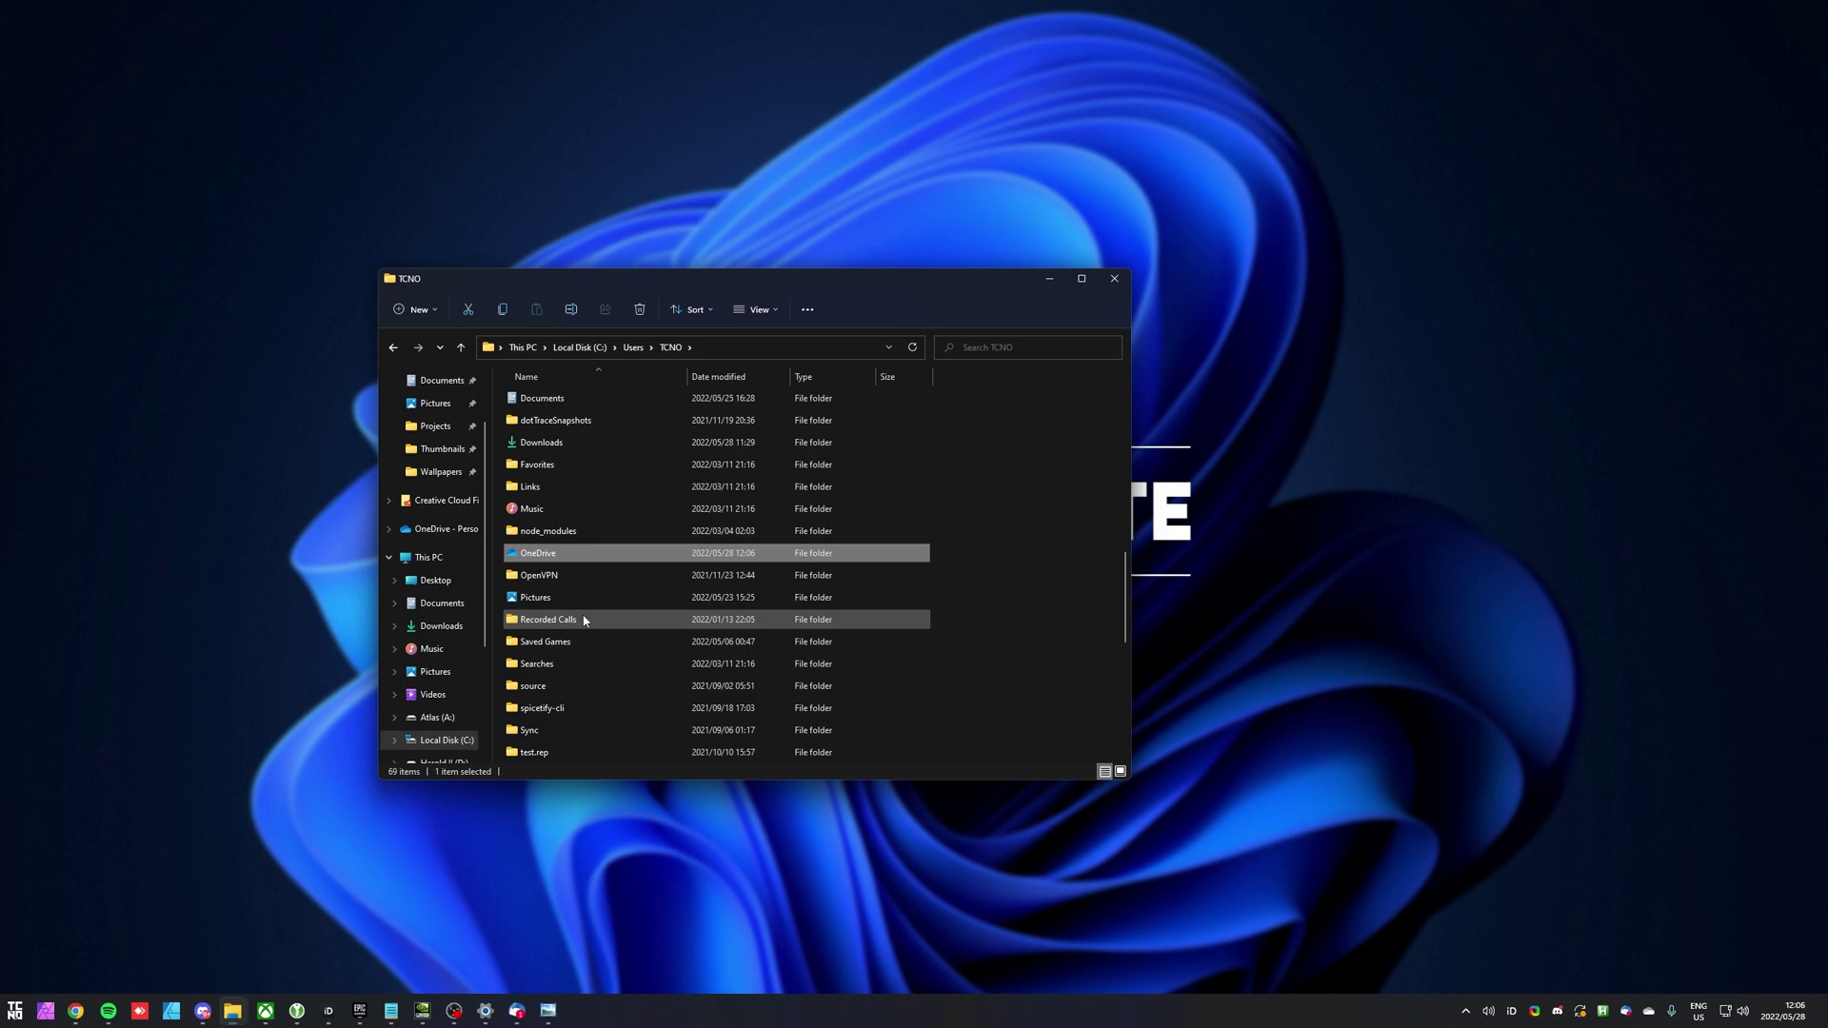
pyautogui.rightClick(587, 555)
pyautogui.click(660, 981)
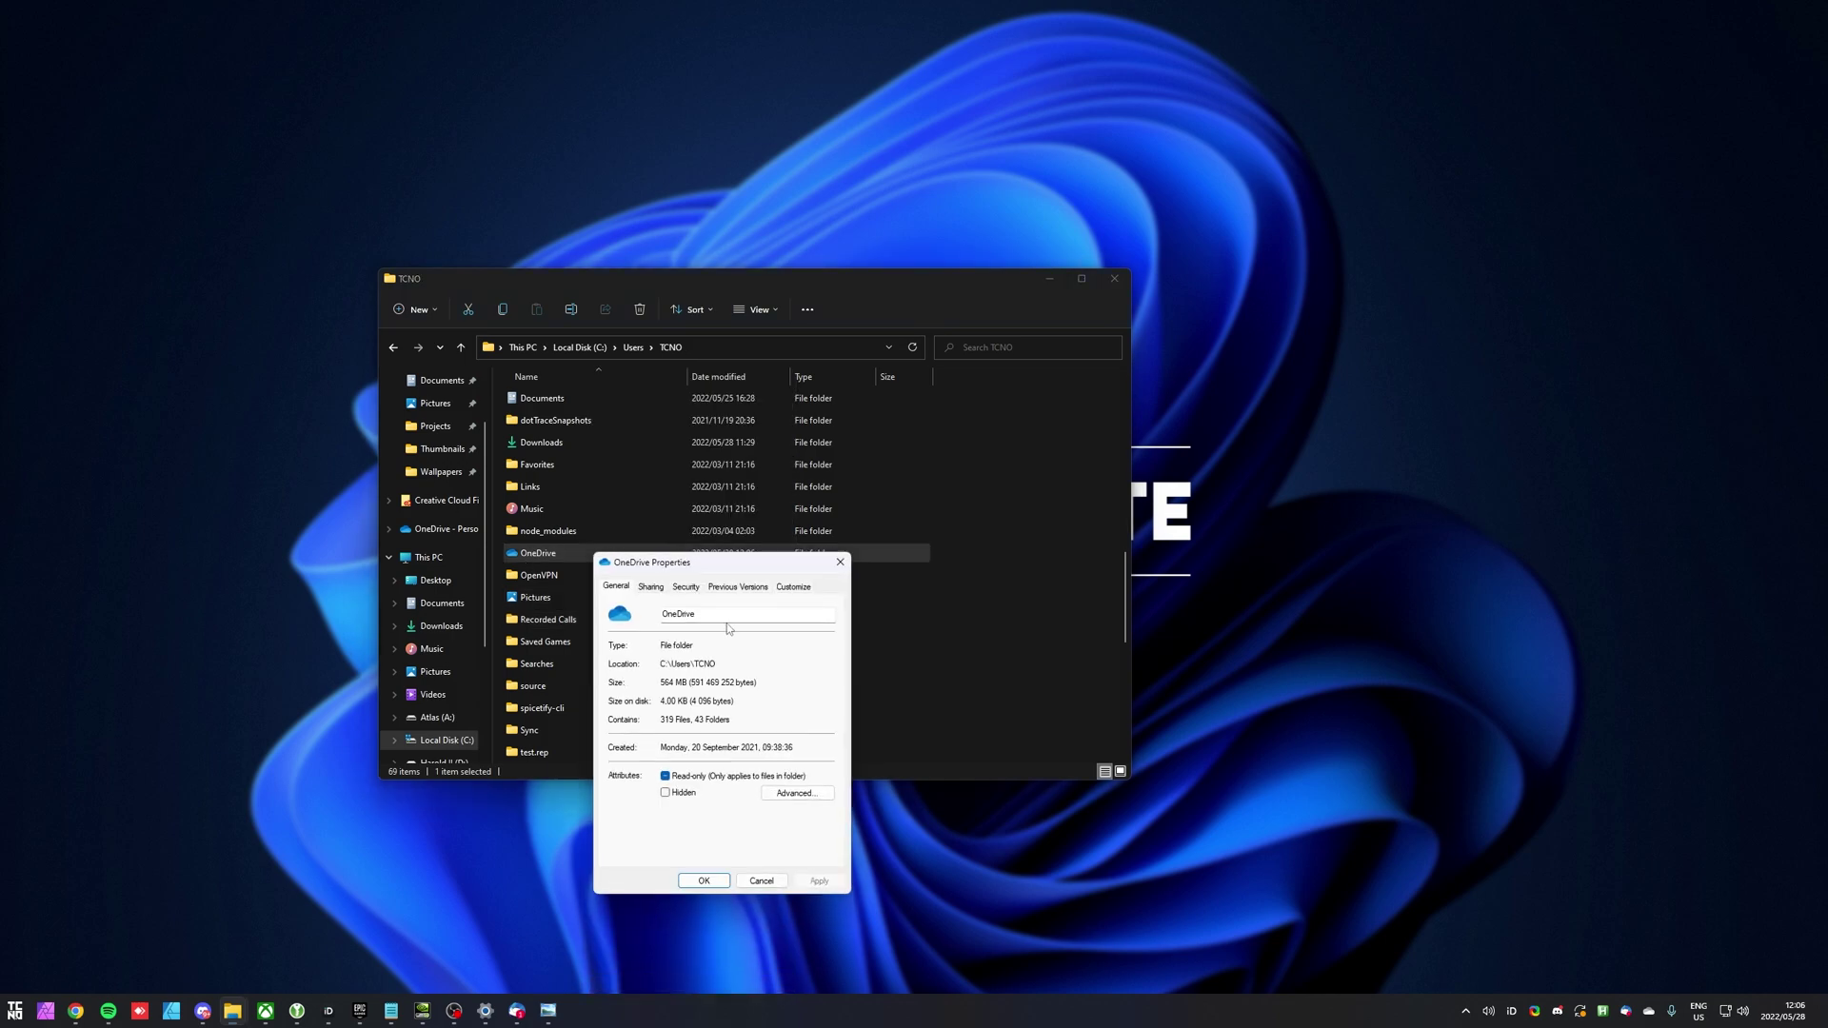
pyautogui.moveTo(713, 573); pyautogui.dragTo(773, 388)
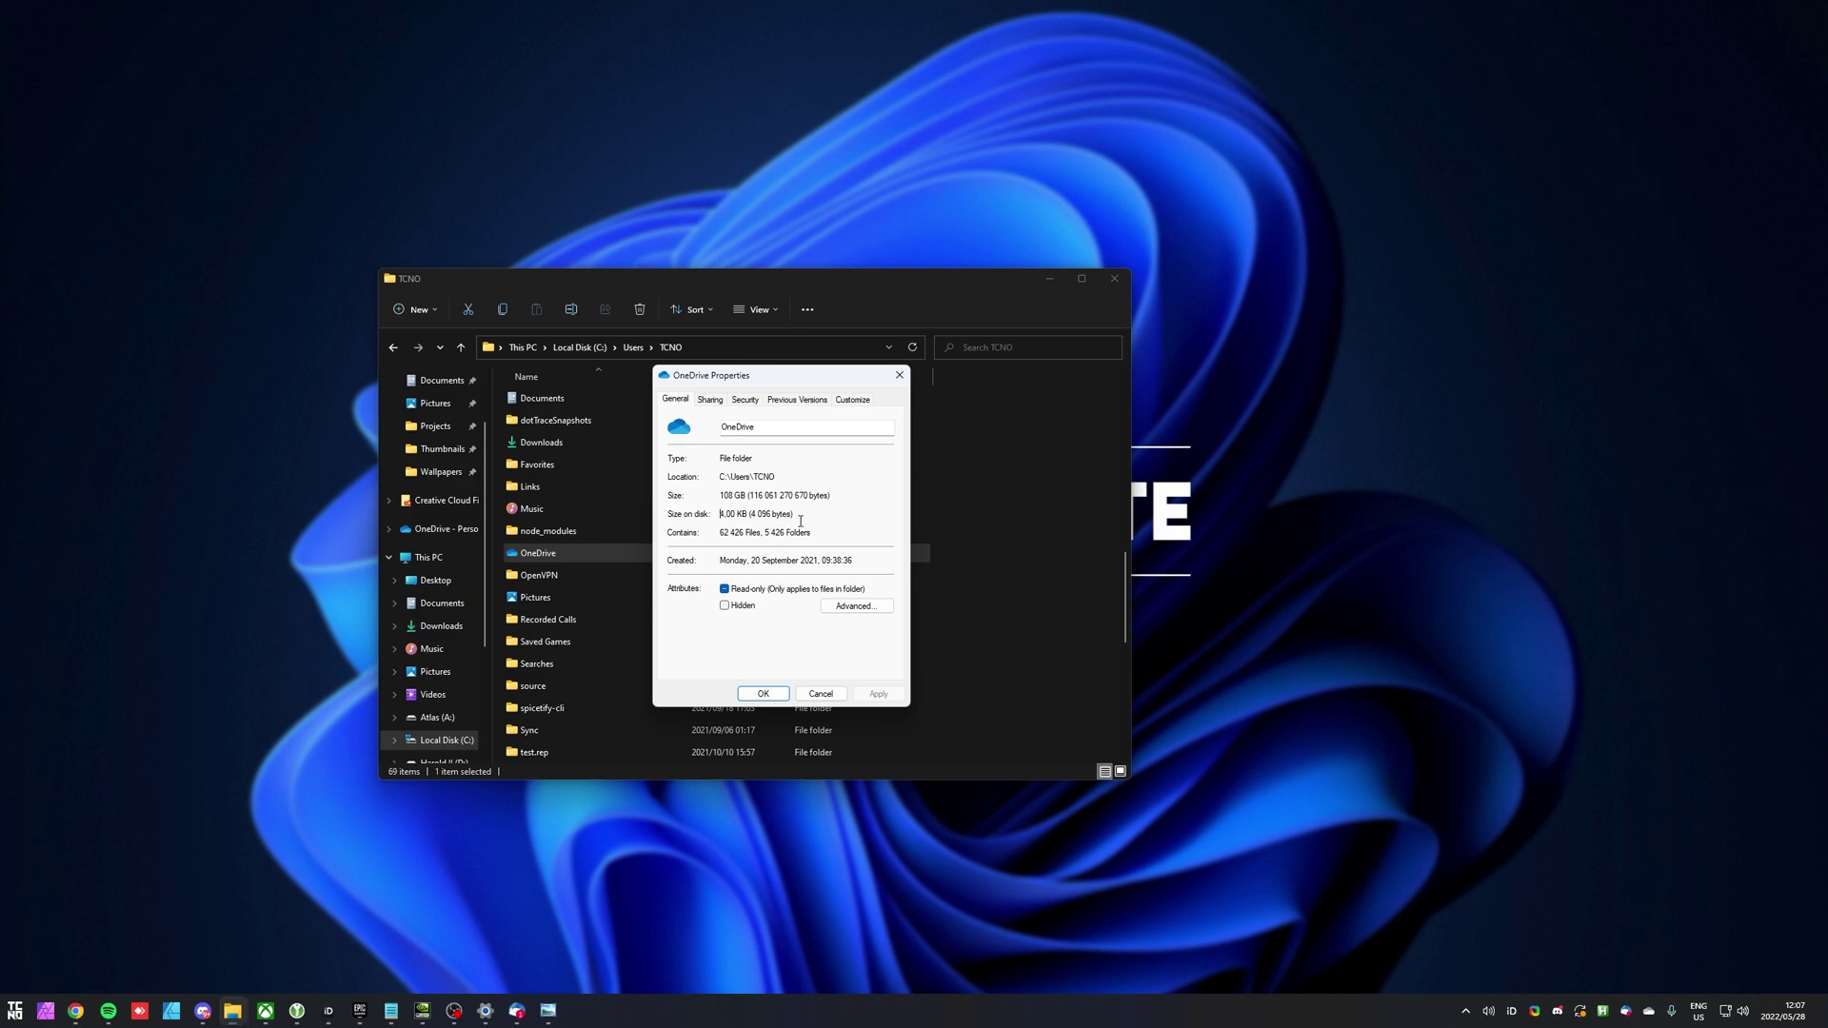
pyautogui.doubleClick(728, 490)
pyautogui.moveTo(726, 497)
pyautogui.mouseDown()
pyautogui.moveTo(791, 500)
pyautogui.moveTo(721, 514)
pyautogui.mouseUp()
pyautogui.moveTo(768, 384); pyautogui.dragTo(773, 384)
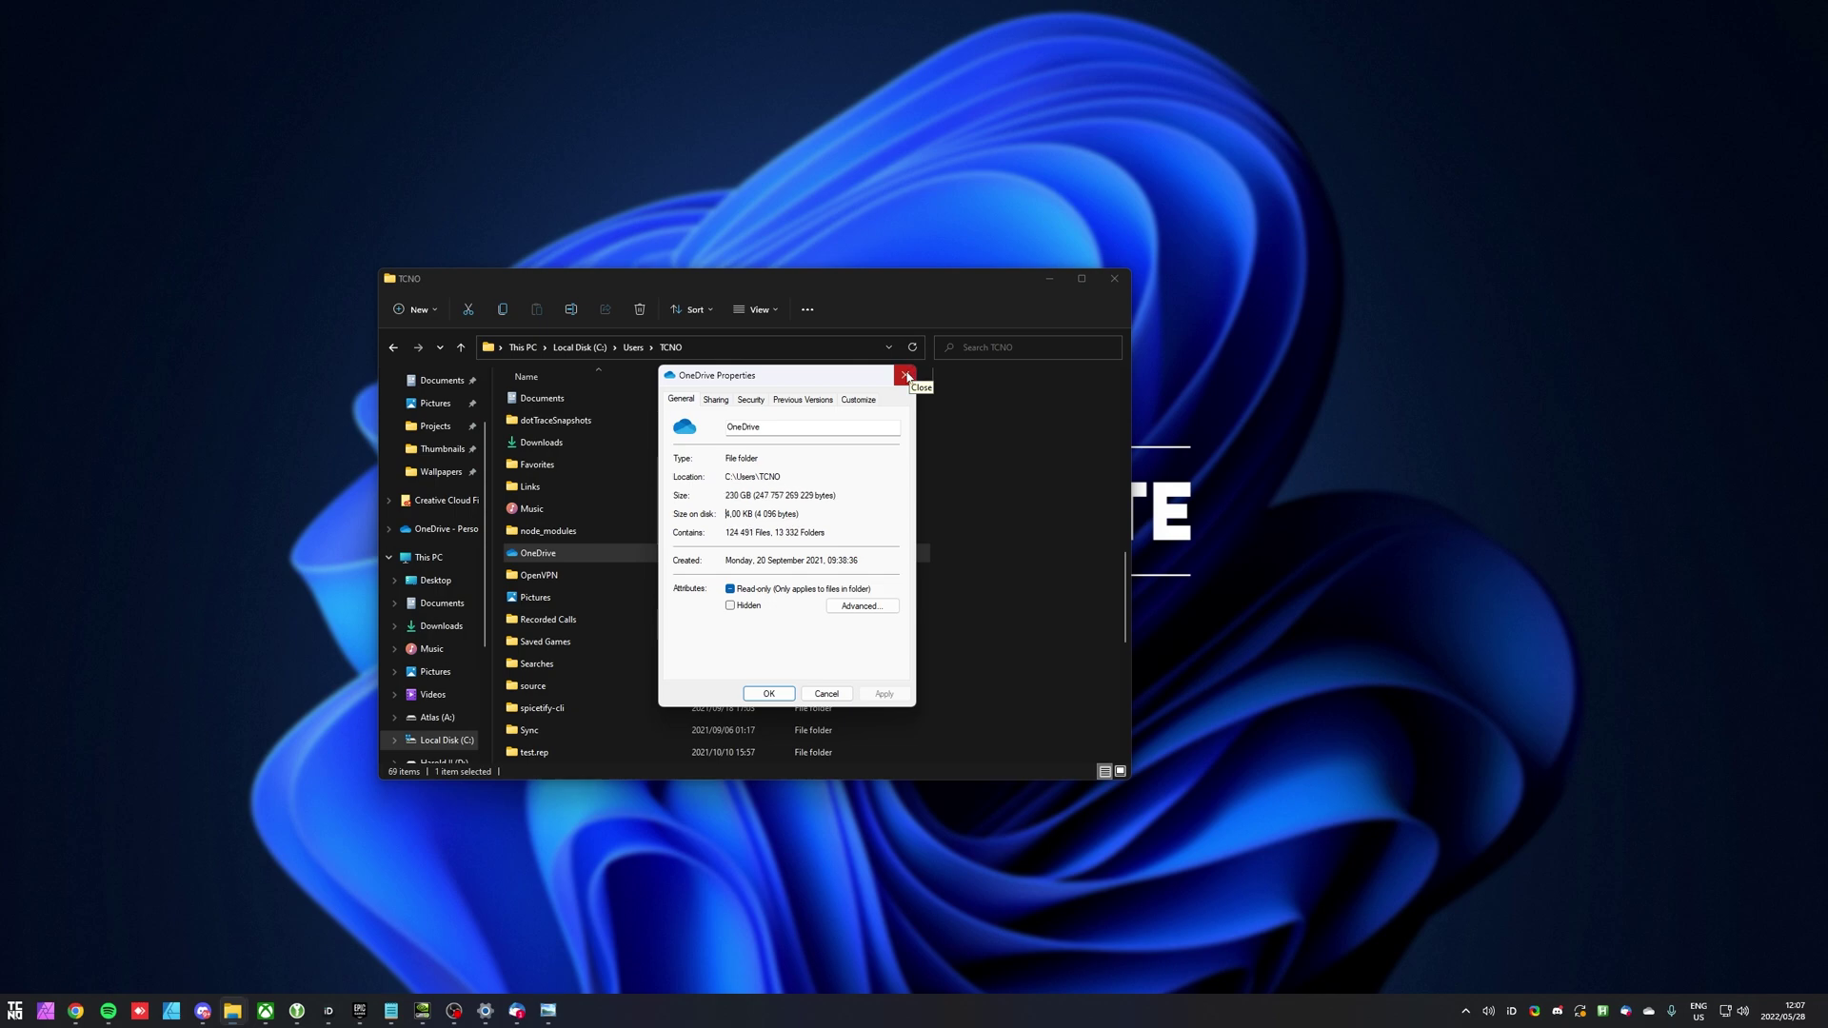
pyautogui.click(906, 377)
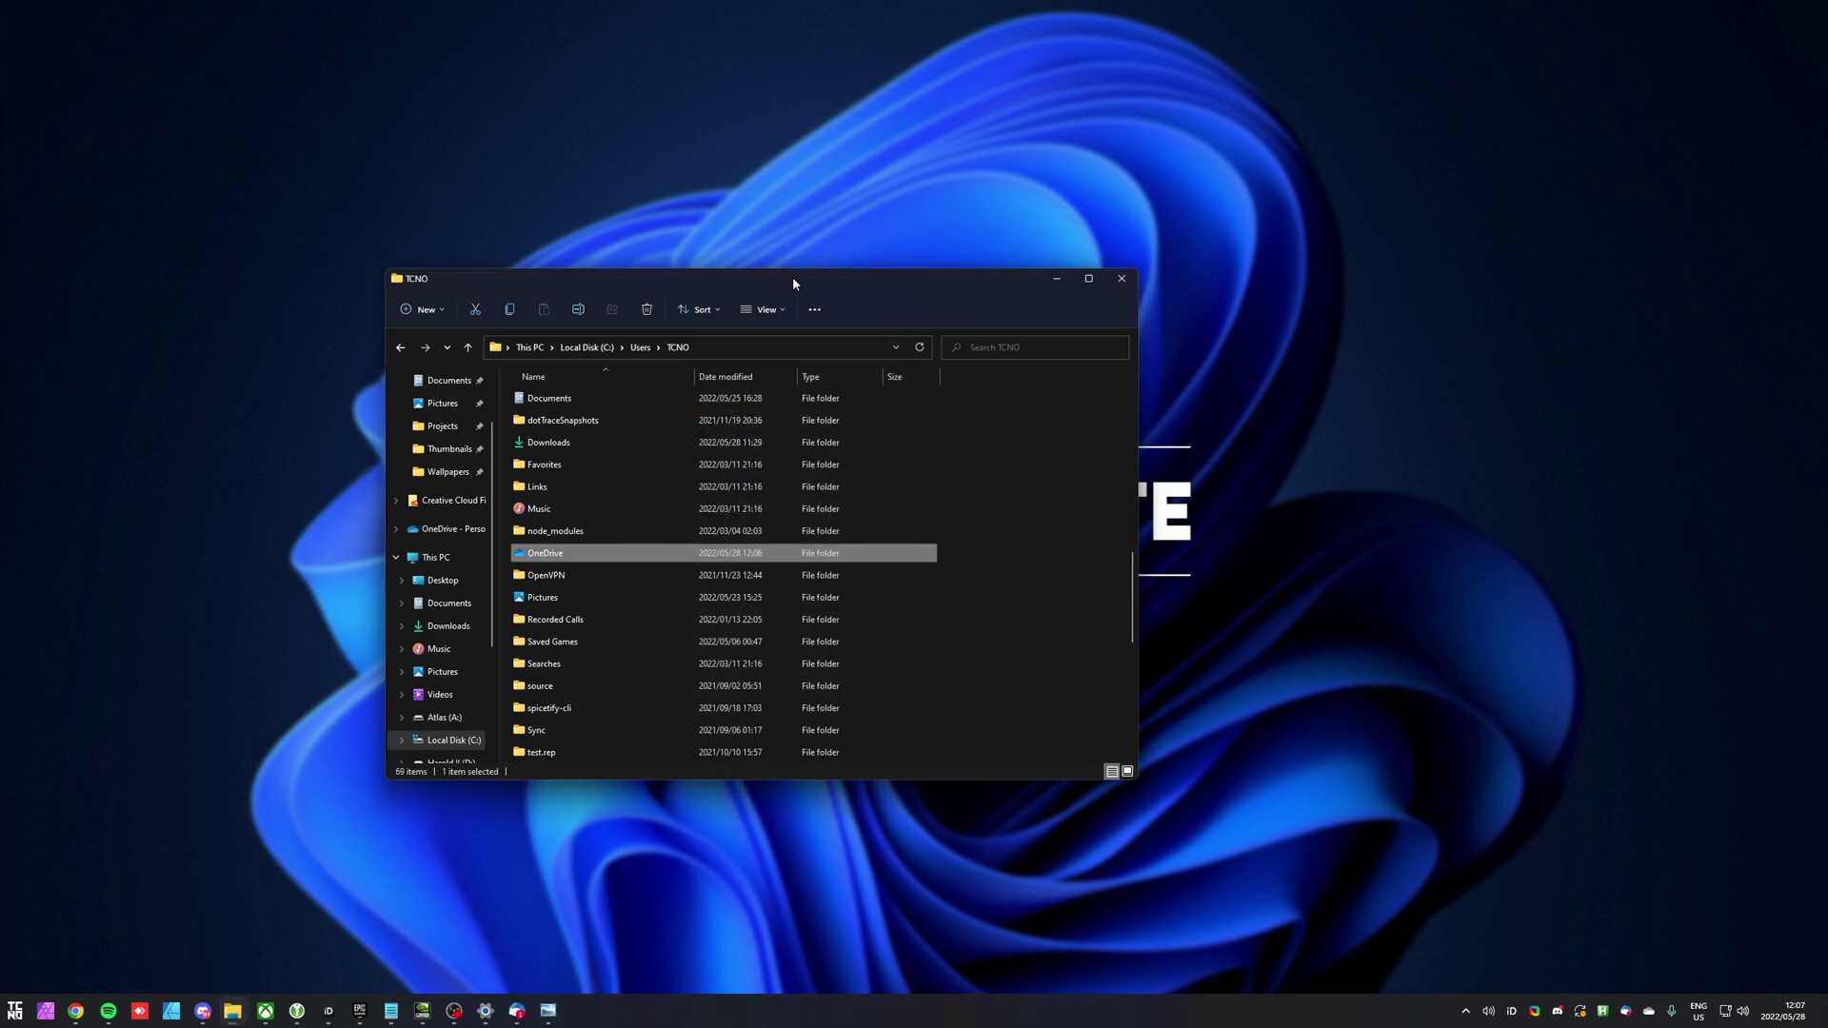
# Open OneDrive settings from the tray icon, showing the Account page with 271 GB of 1 029 GB used.
pyautogui.moveTo(792, 276); pyautogui.dragTo(946, 270)
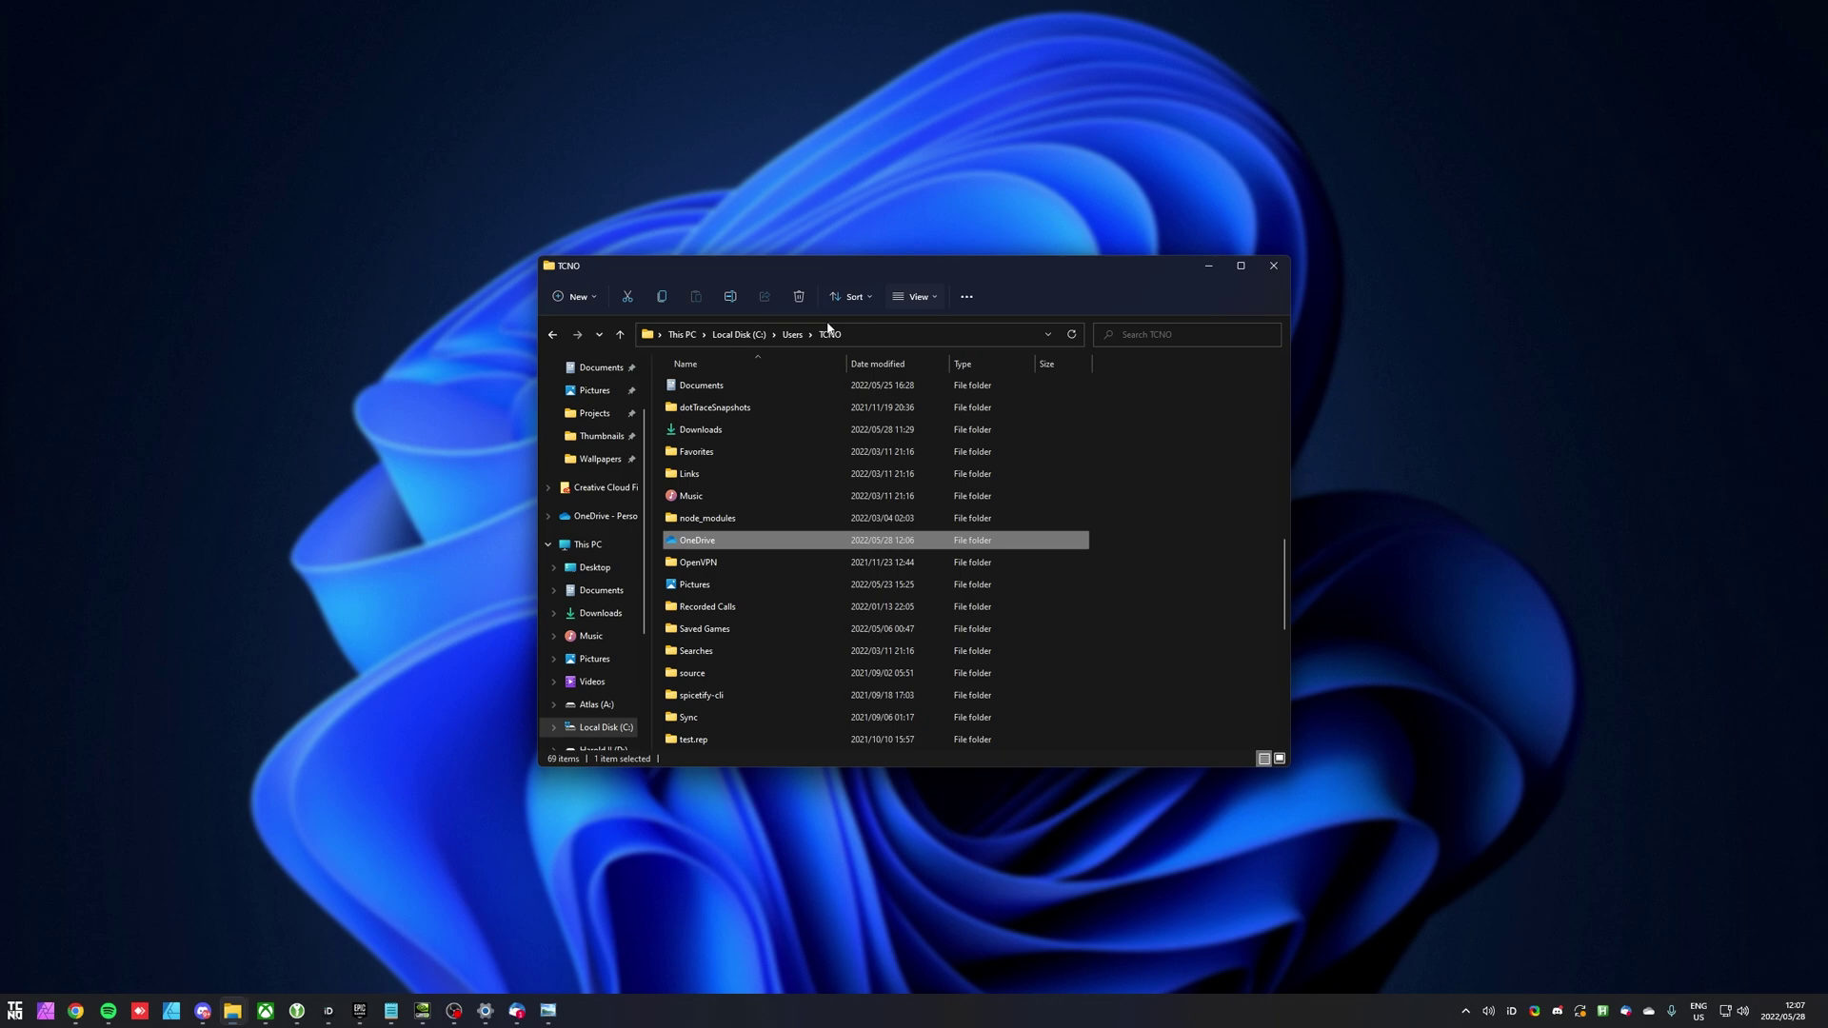
pyautogui.click(1649, 1012)
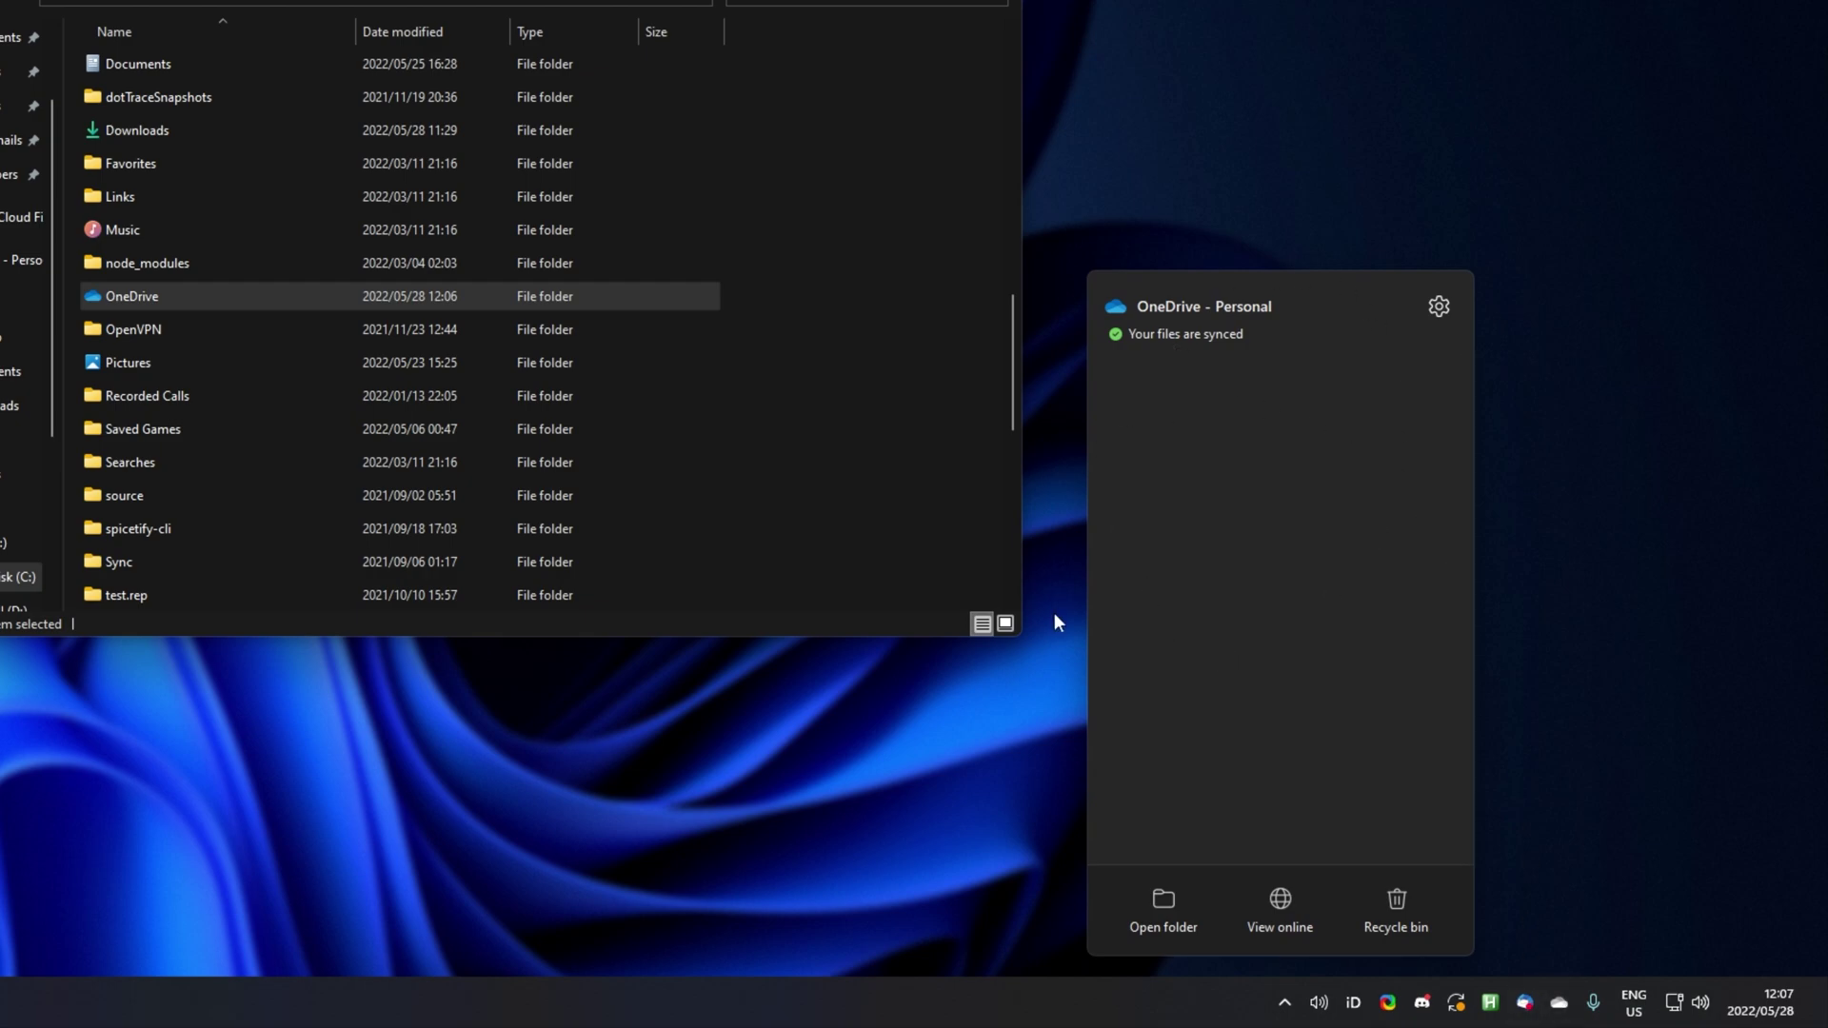
pyautogui.click(1433, 314)
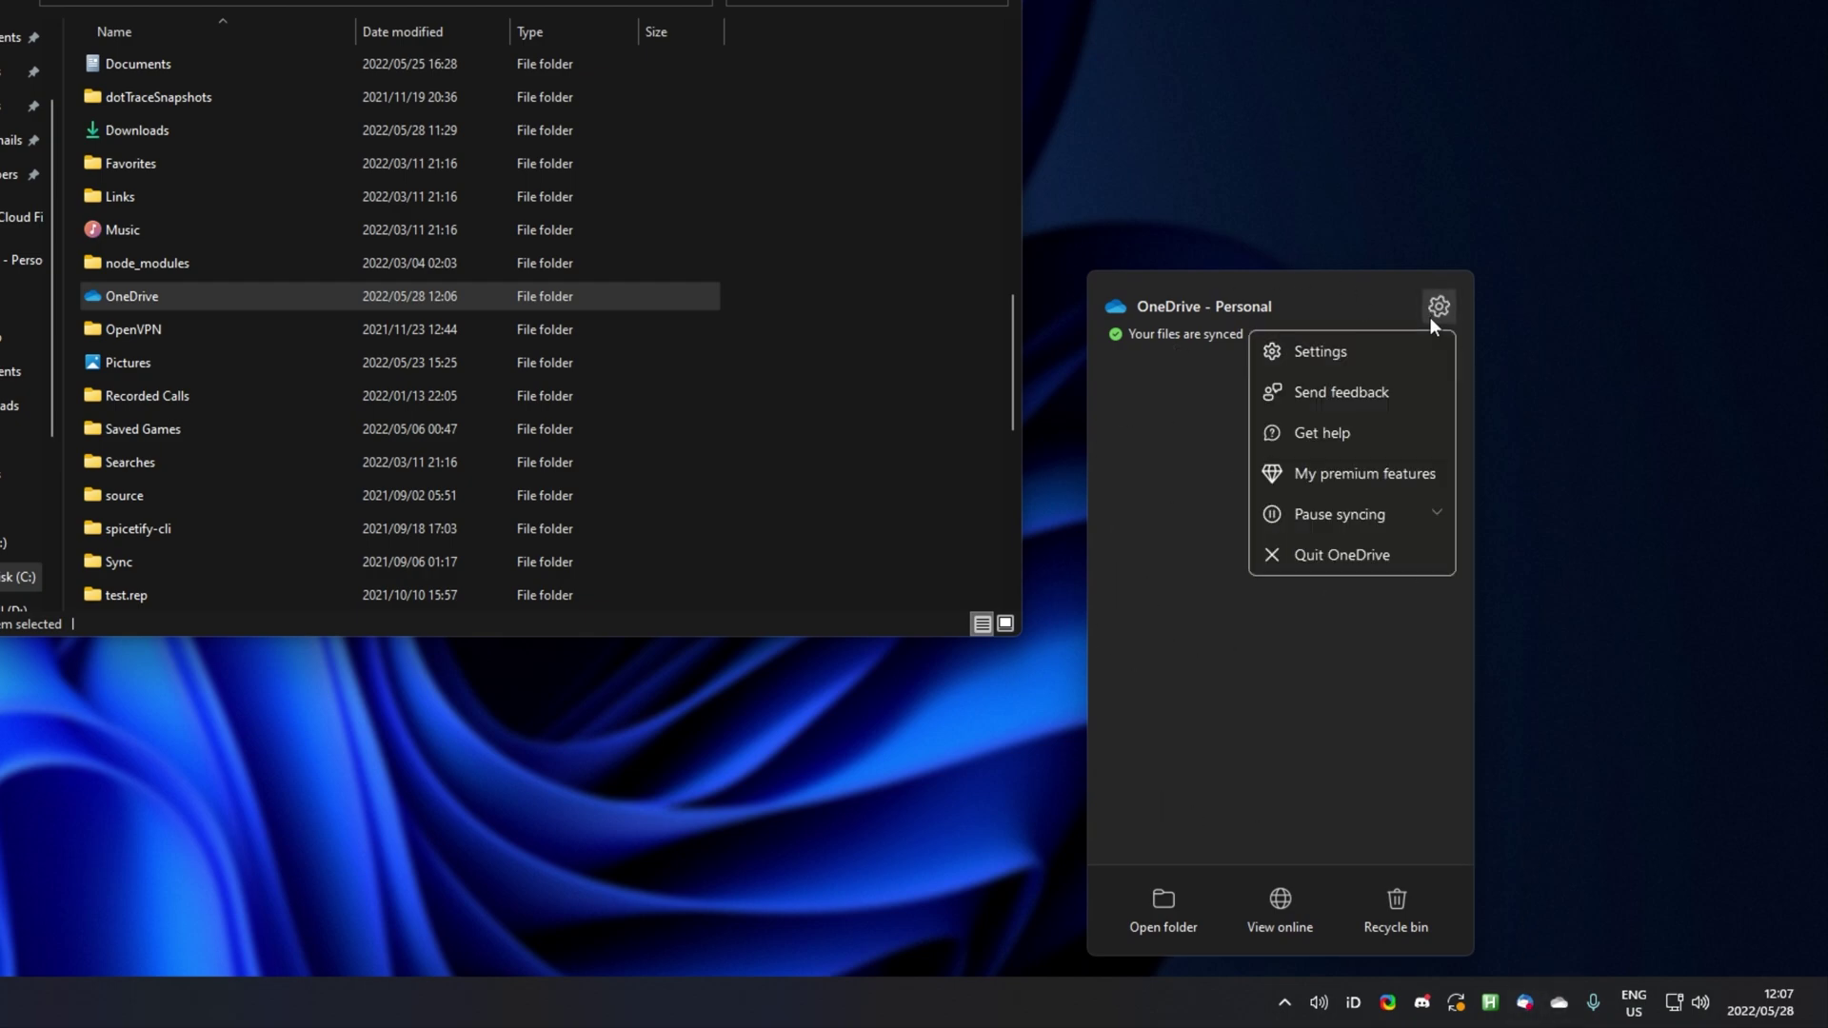
pyautogui.click(1365, 371)
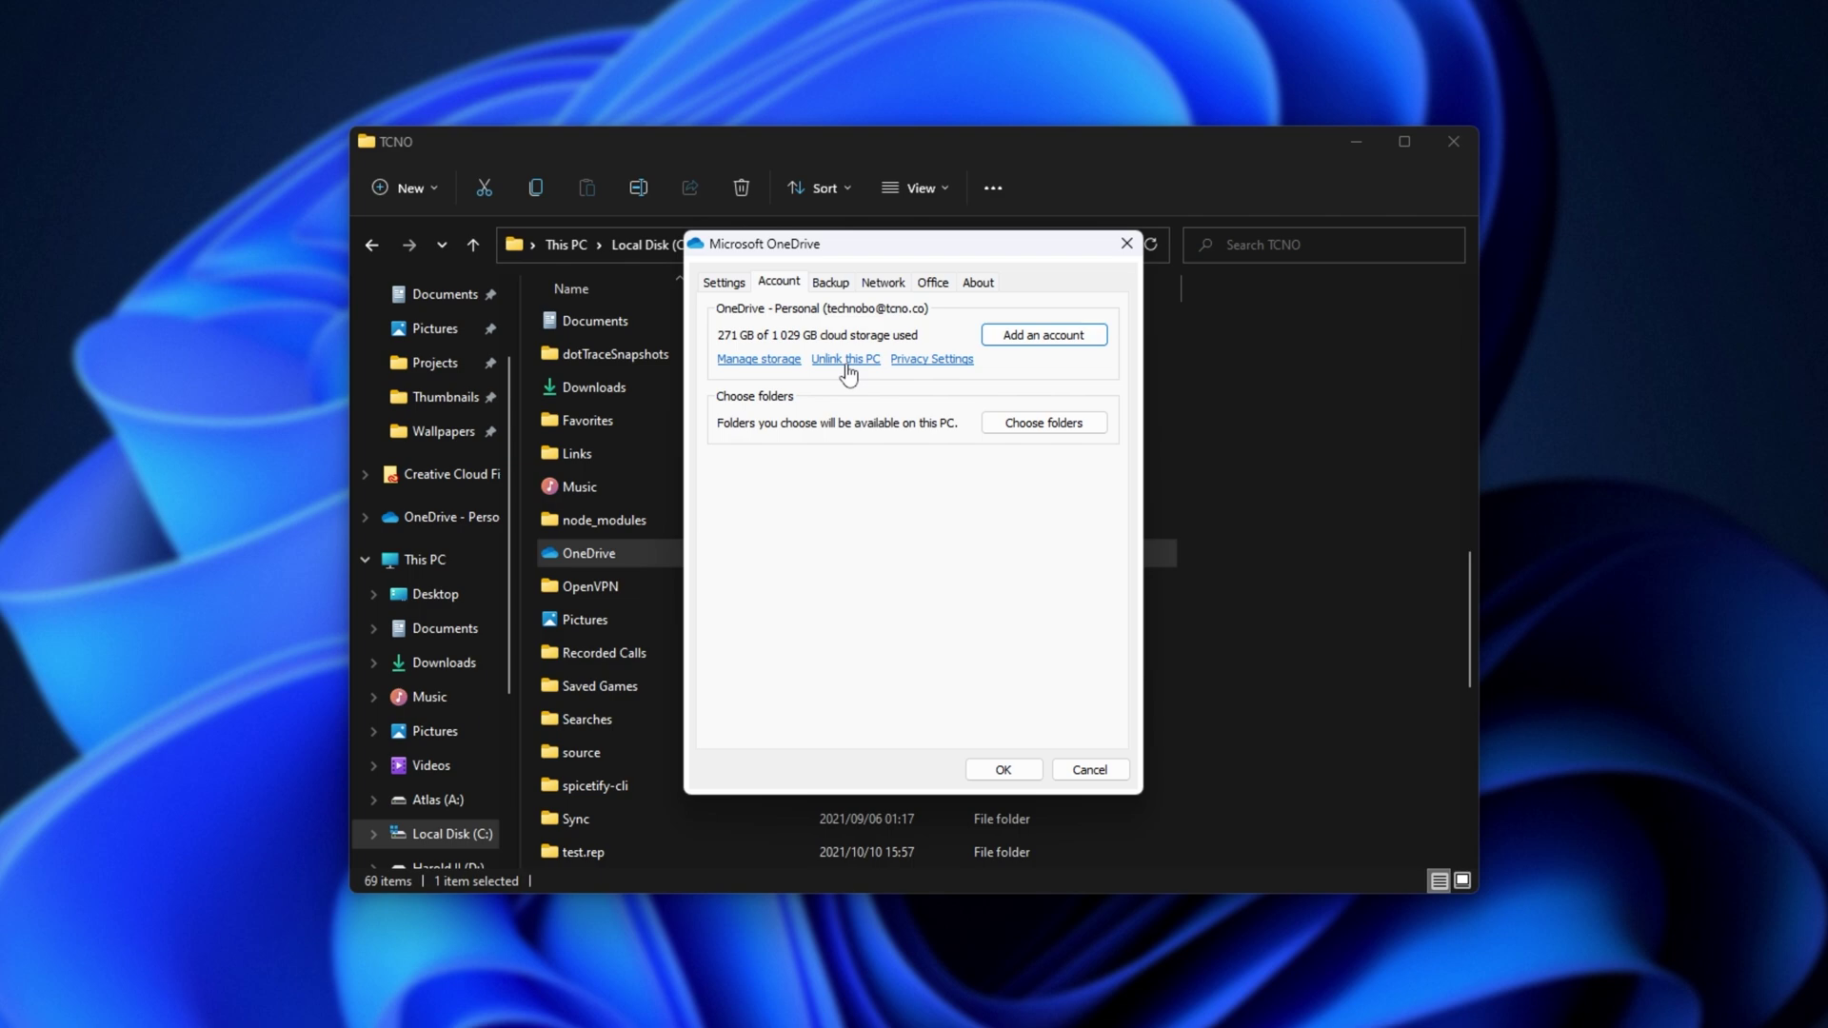
# Unlink this PC from the OneDrive account and dismiss the Set up OneDrive prompt.
pyautogui.click(844, 362)
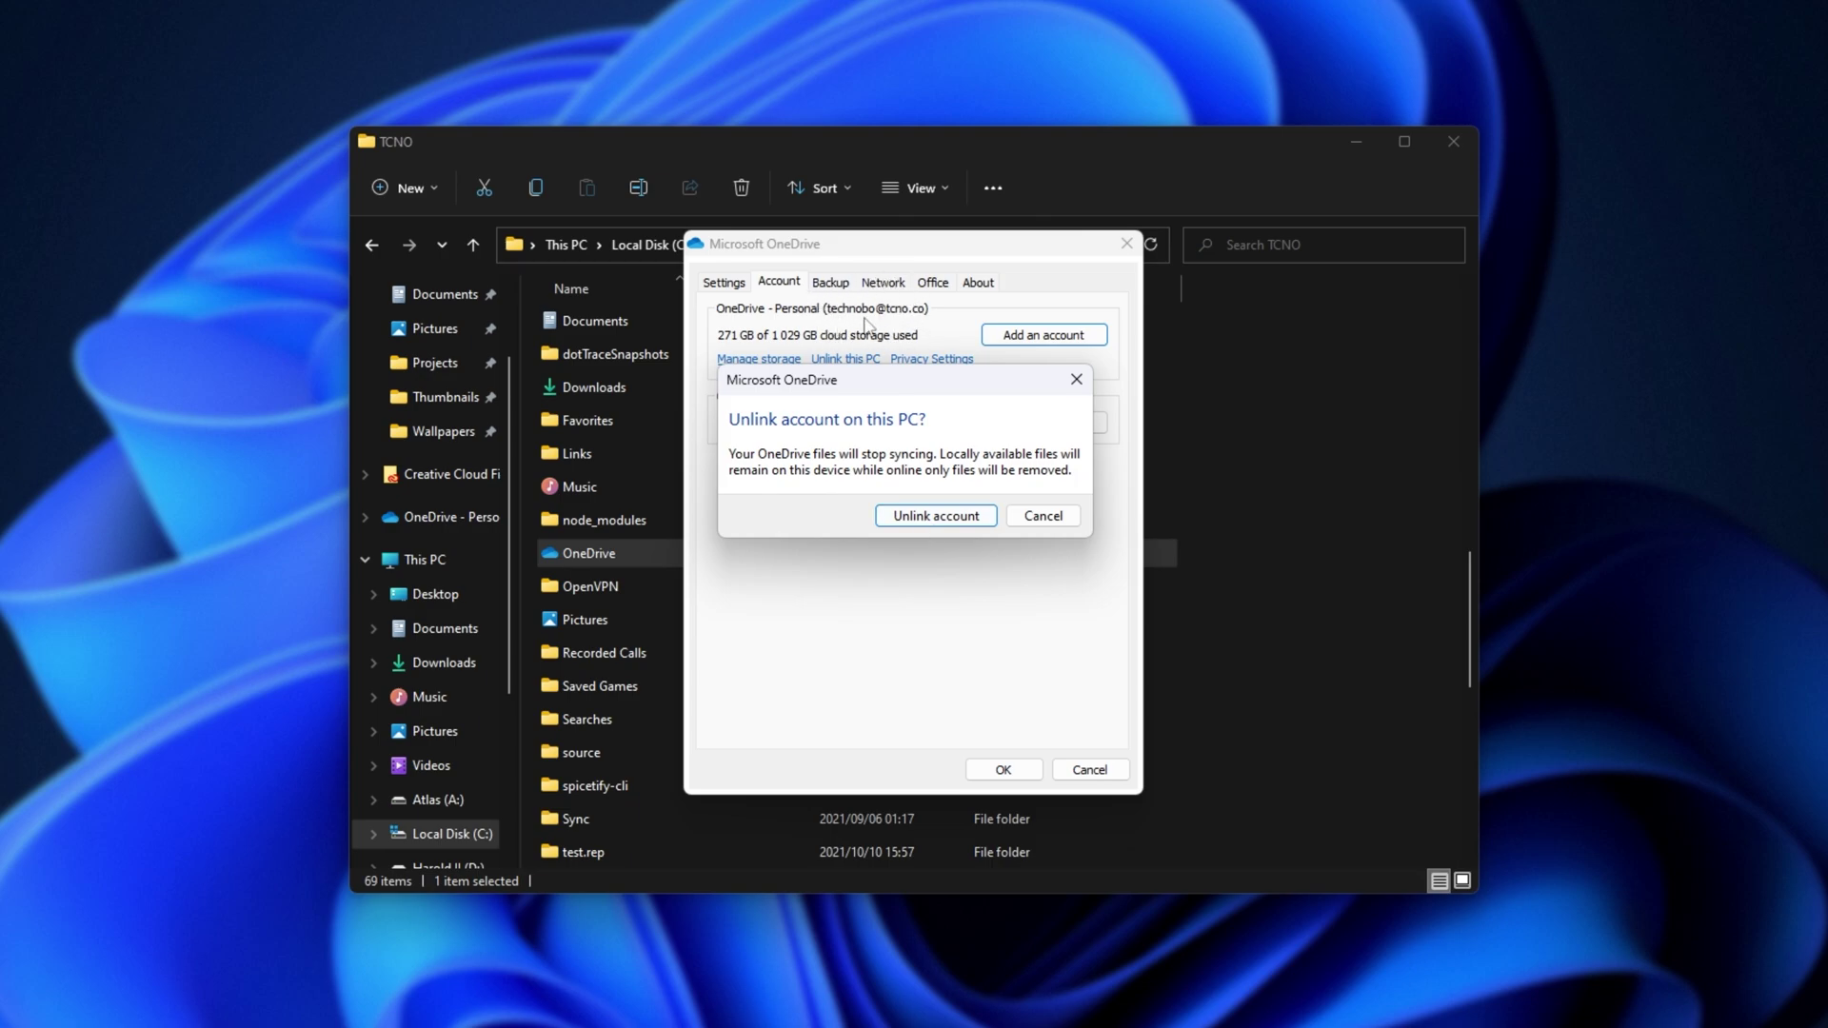
pyautogui.click(935, 517)
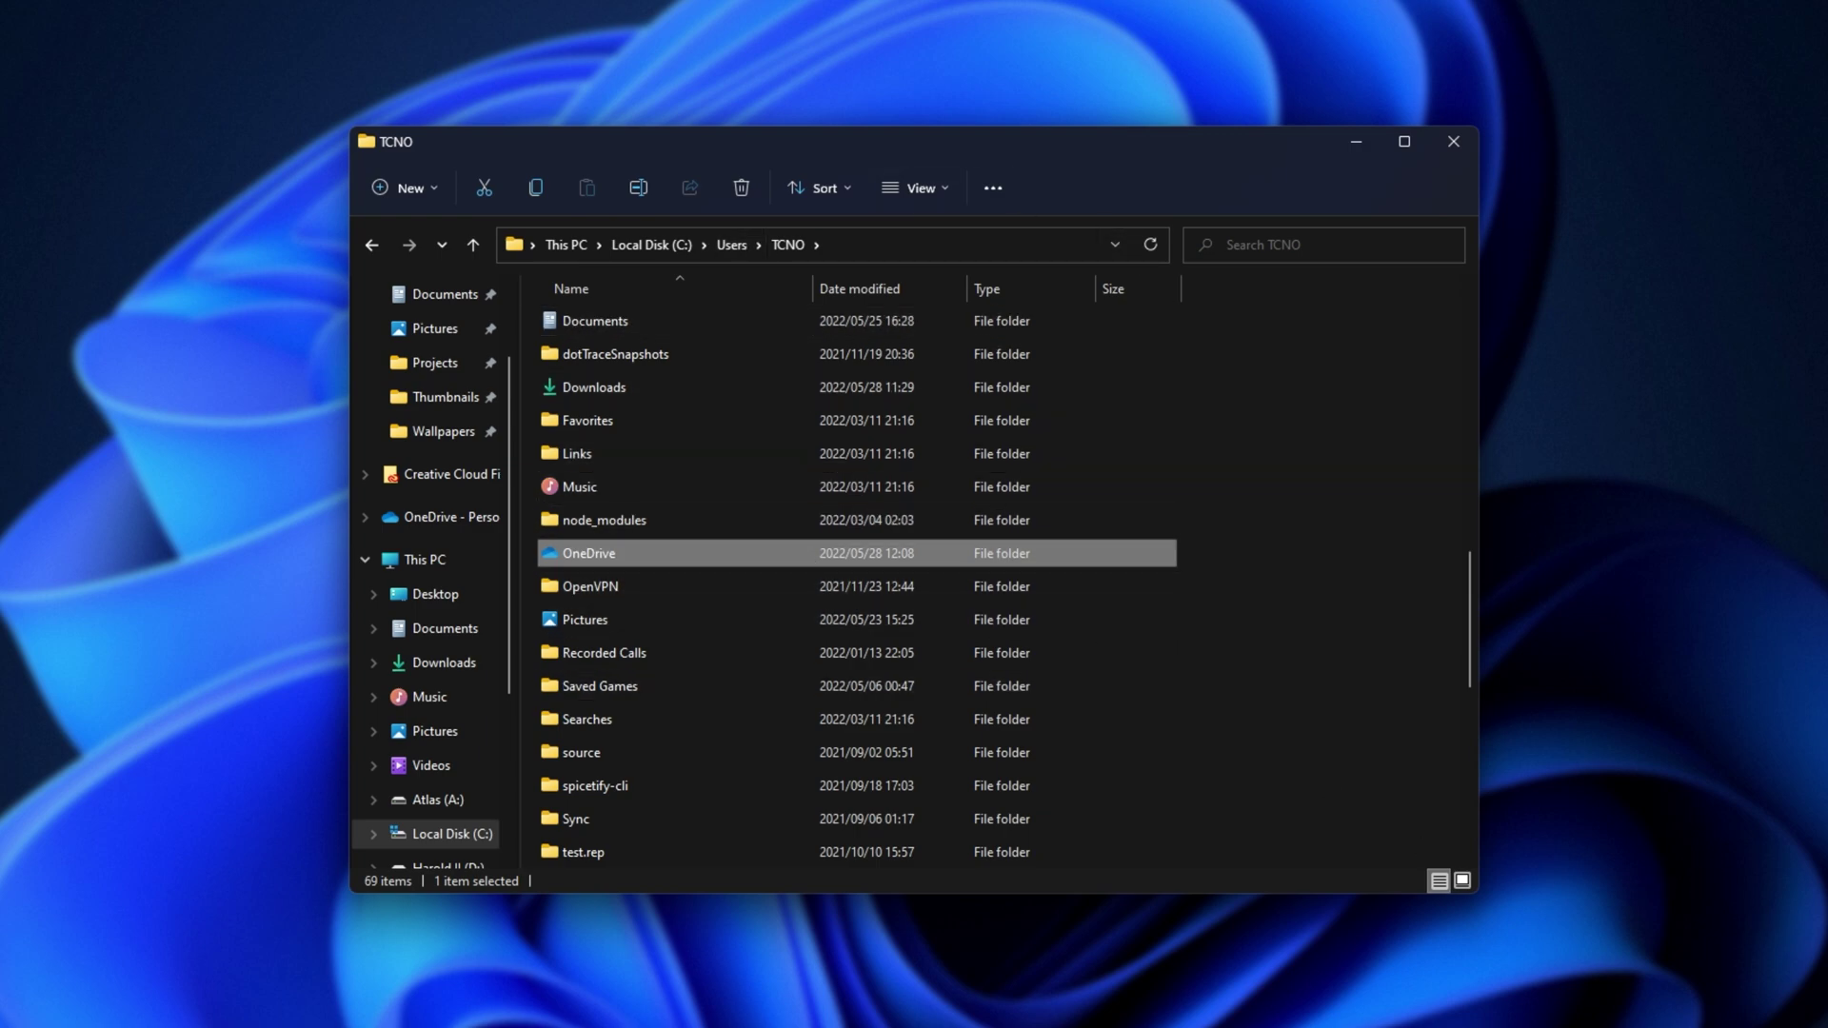
pyautogui.press('Return')
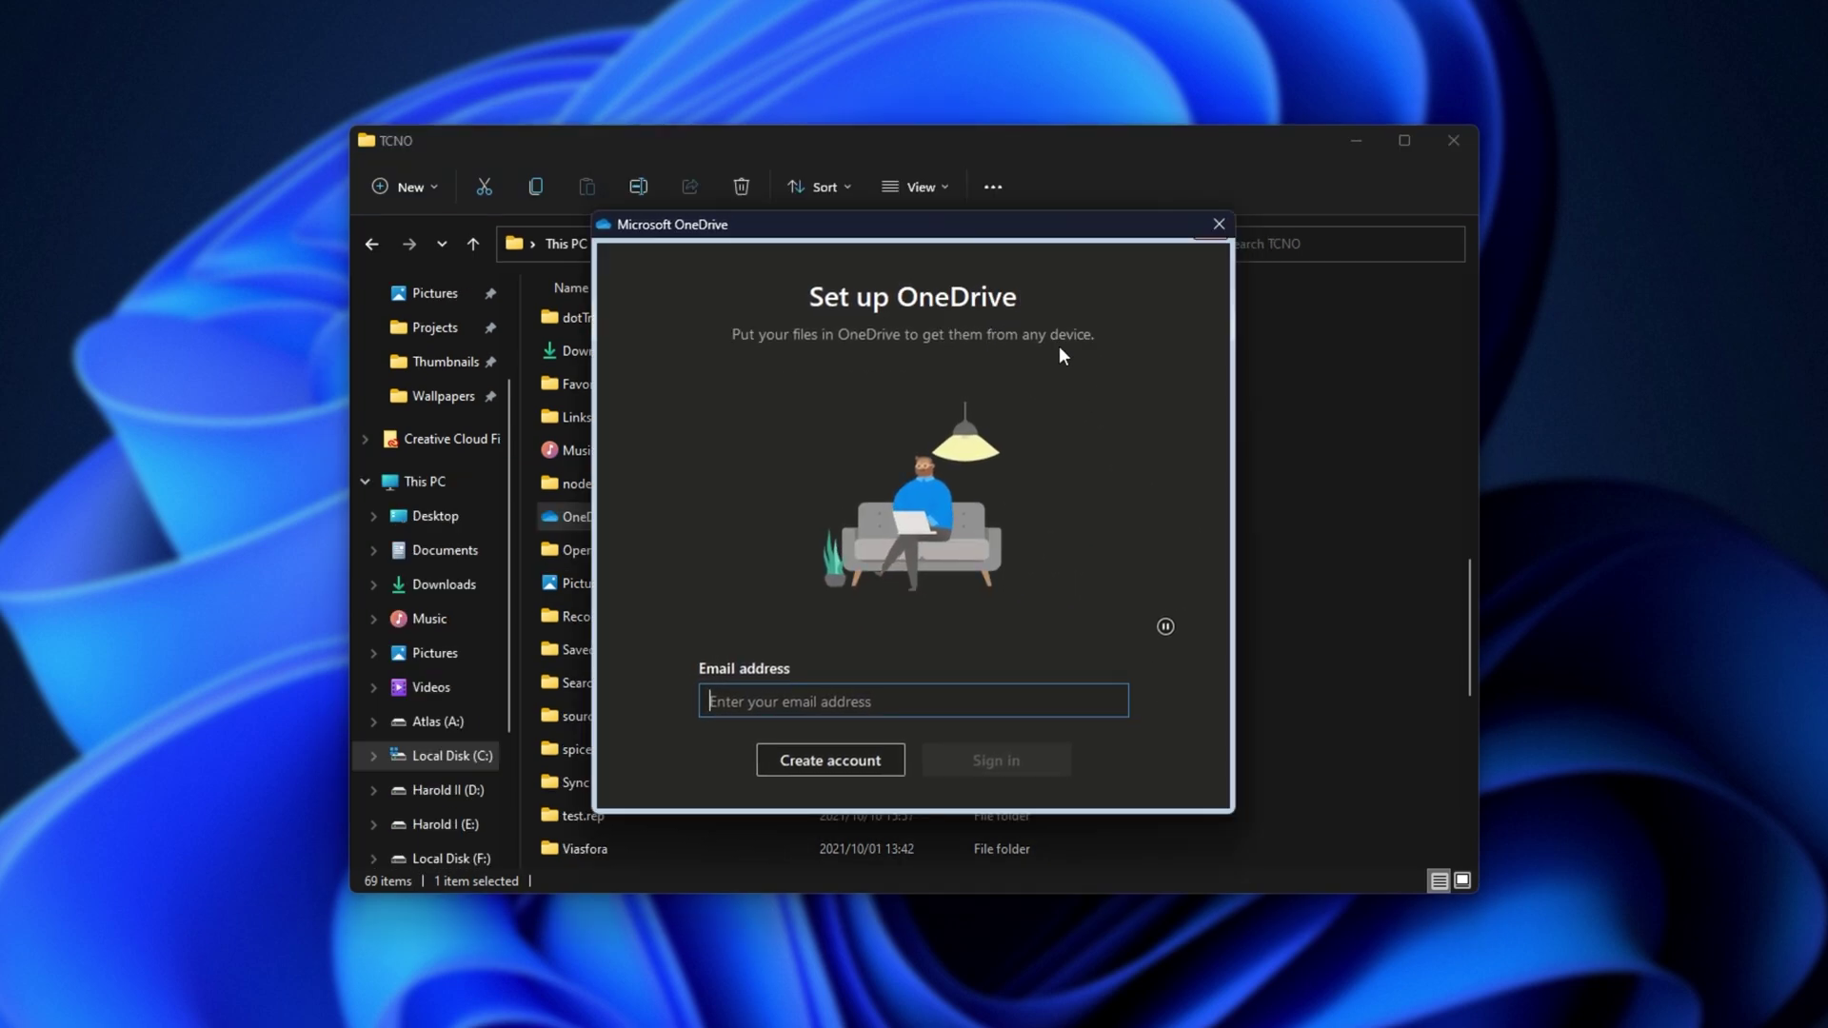
pyautogui.click(1361, 456)
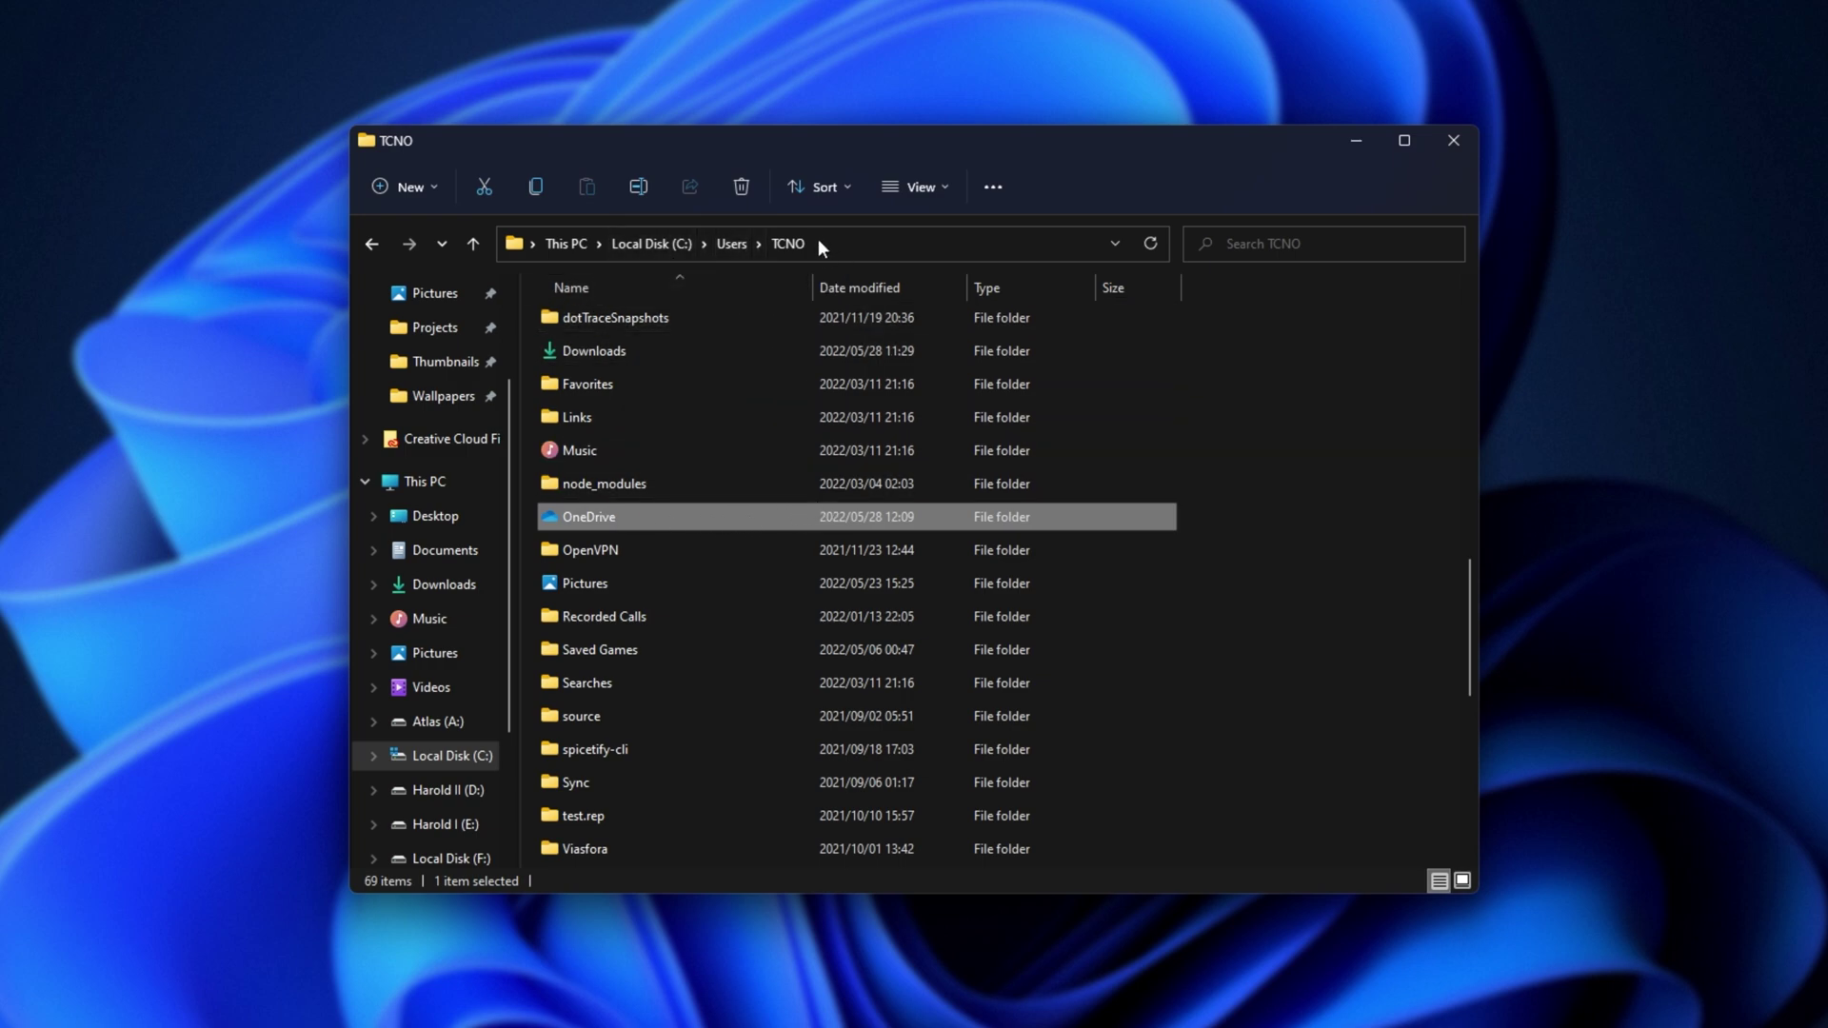
# Cut the OneDrive folder from TCNO and paste it onto drive Harold I (E:).
pyautogui.rightClick(670, 517)
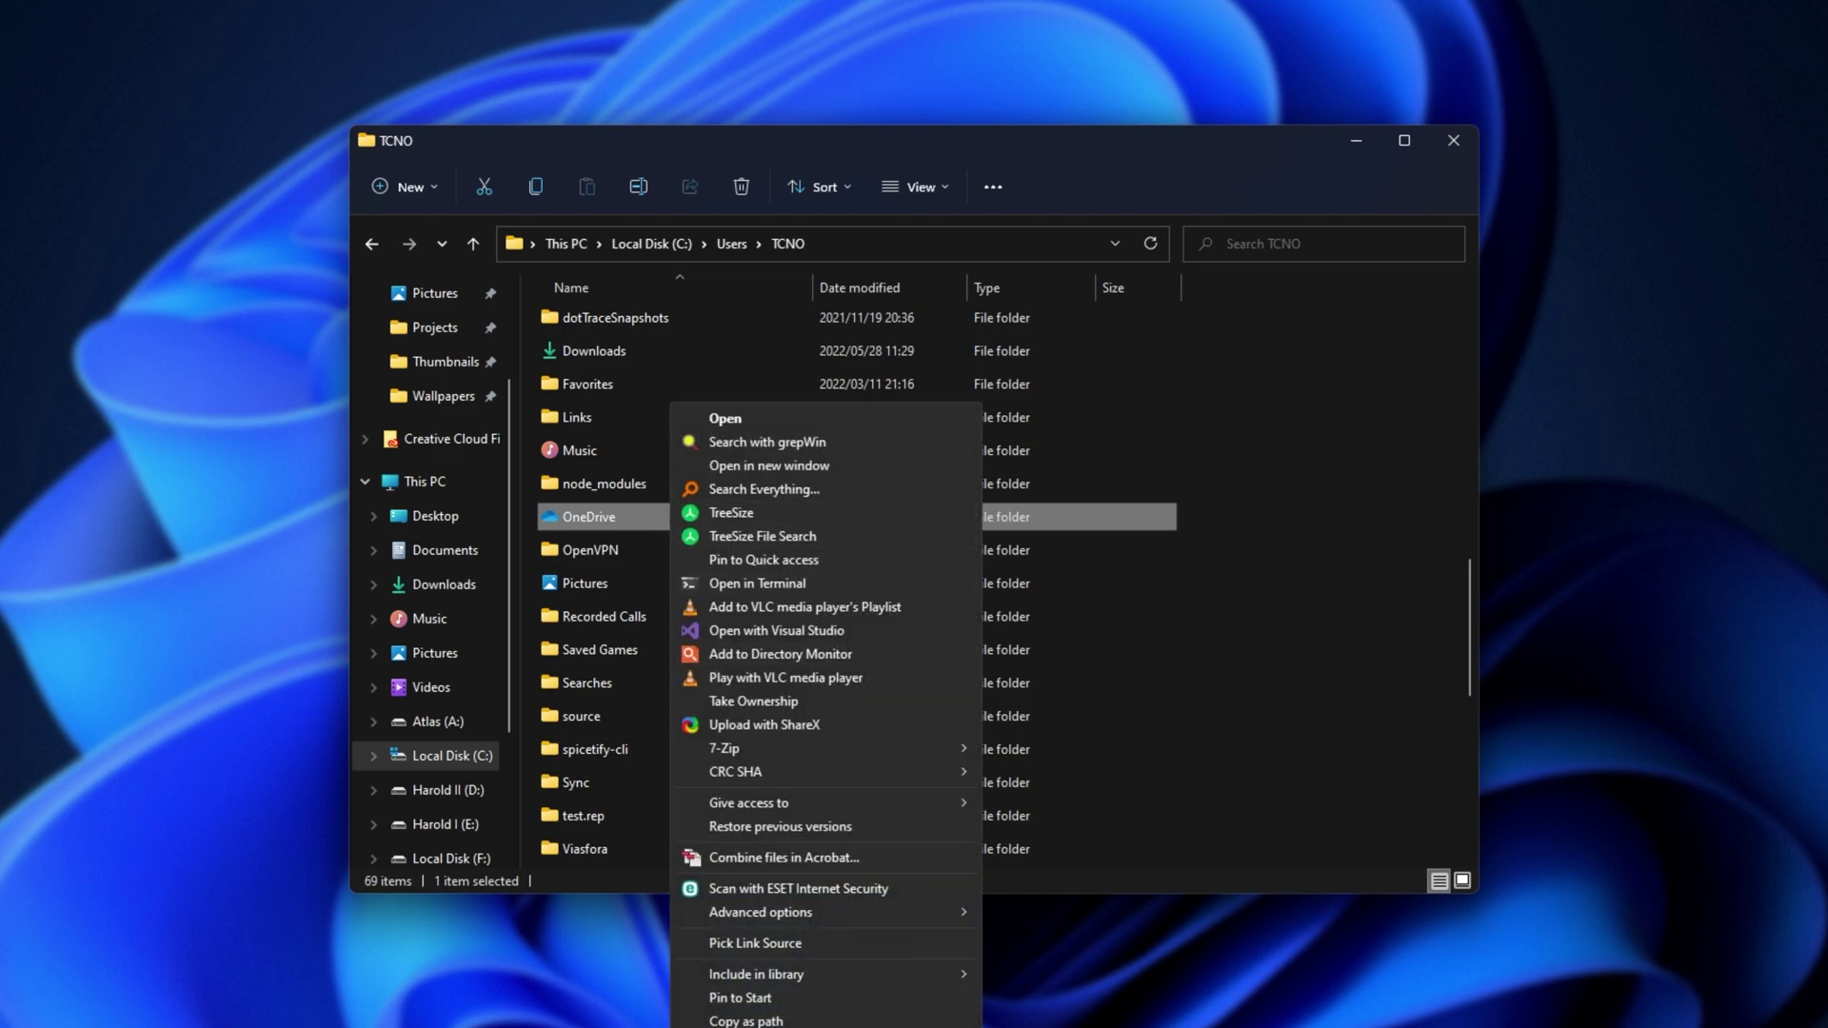
pyautogui.click(724, 1013)
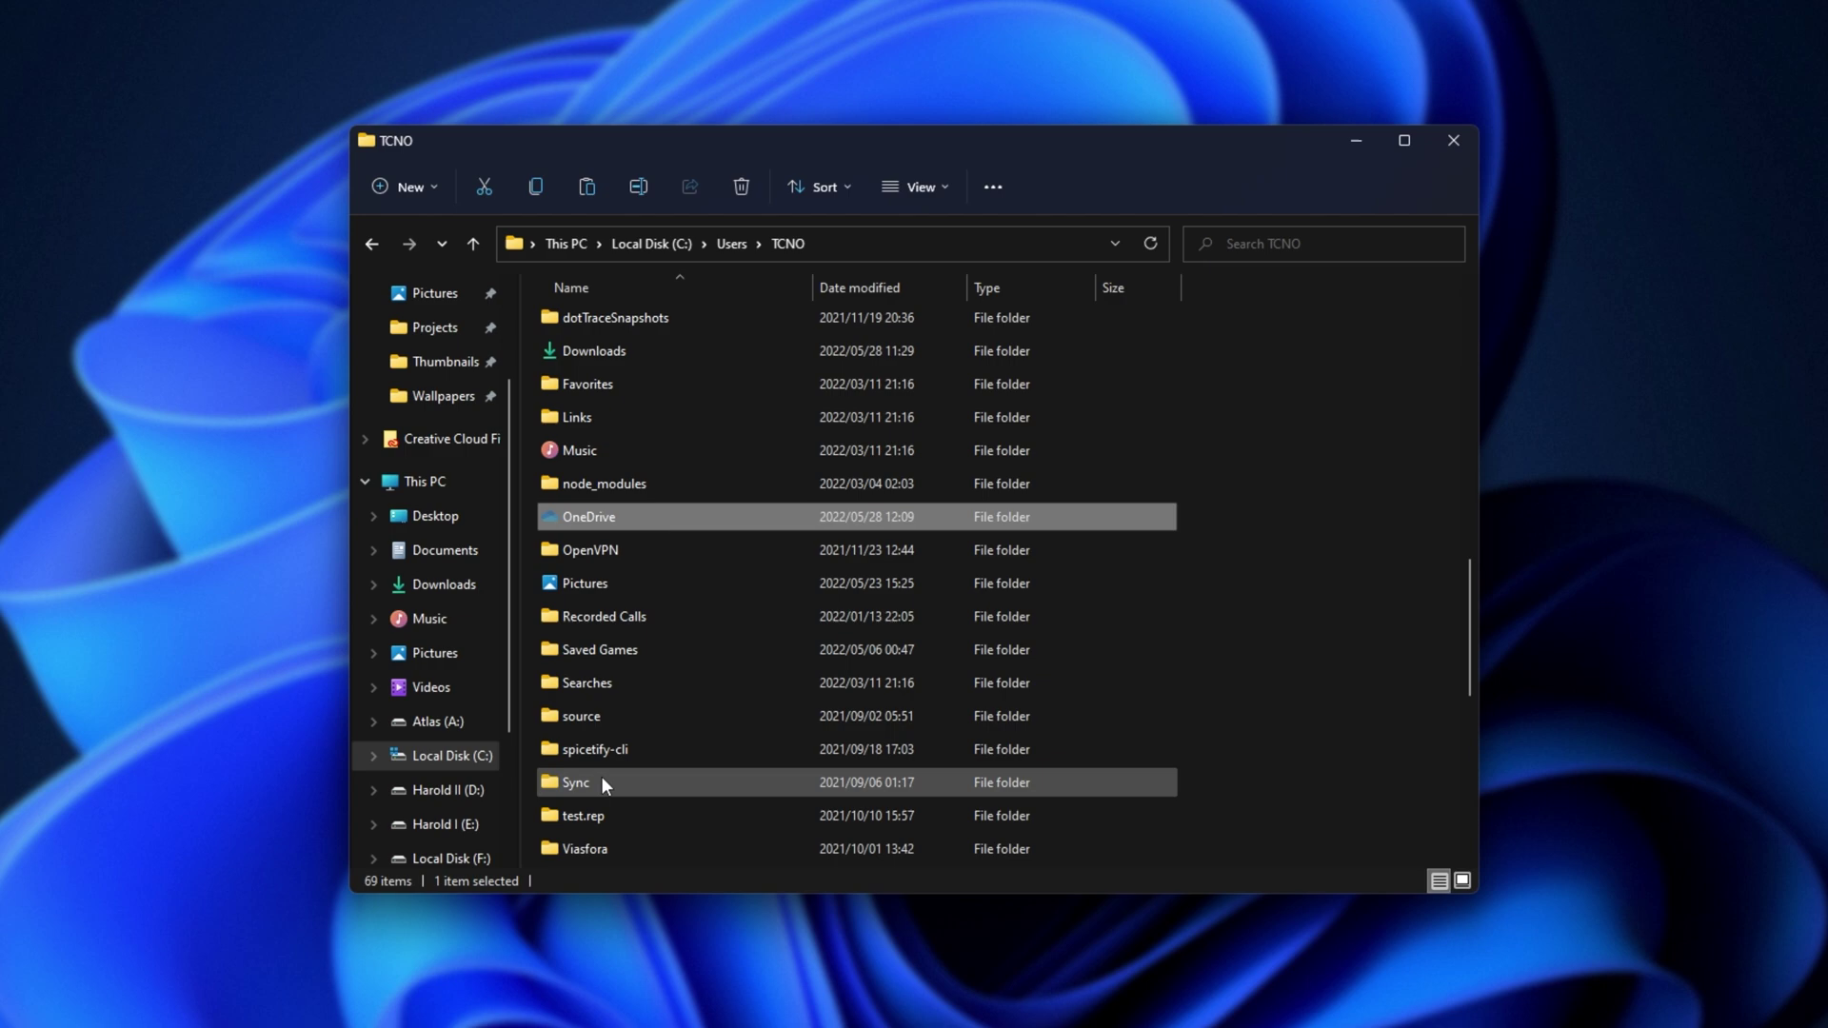
pyautogui.click(425, 481)
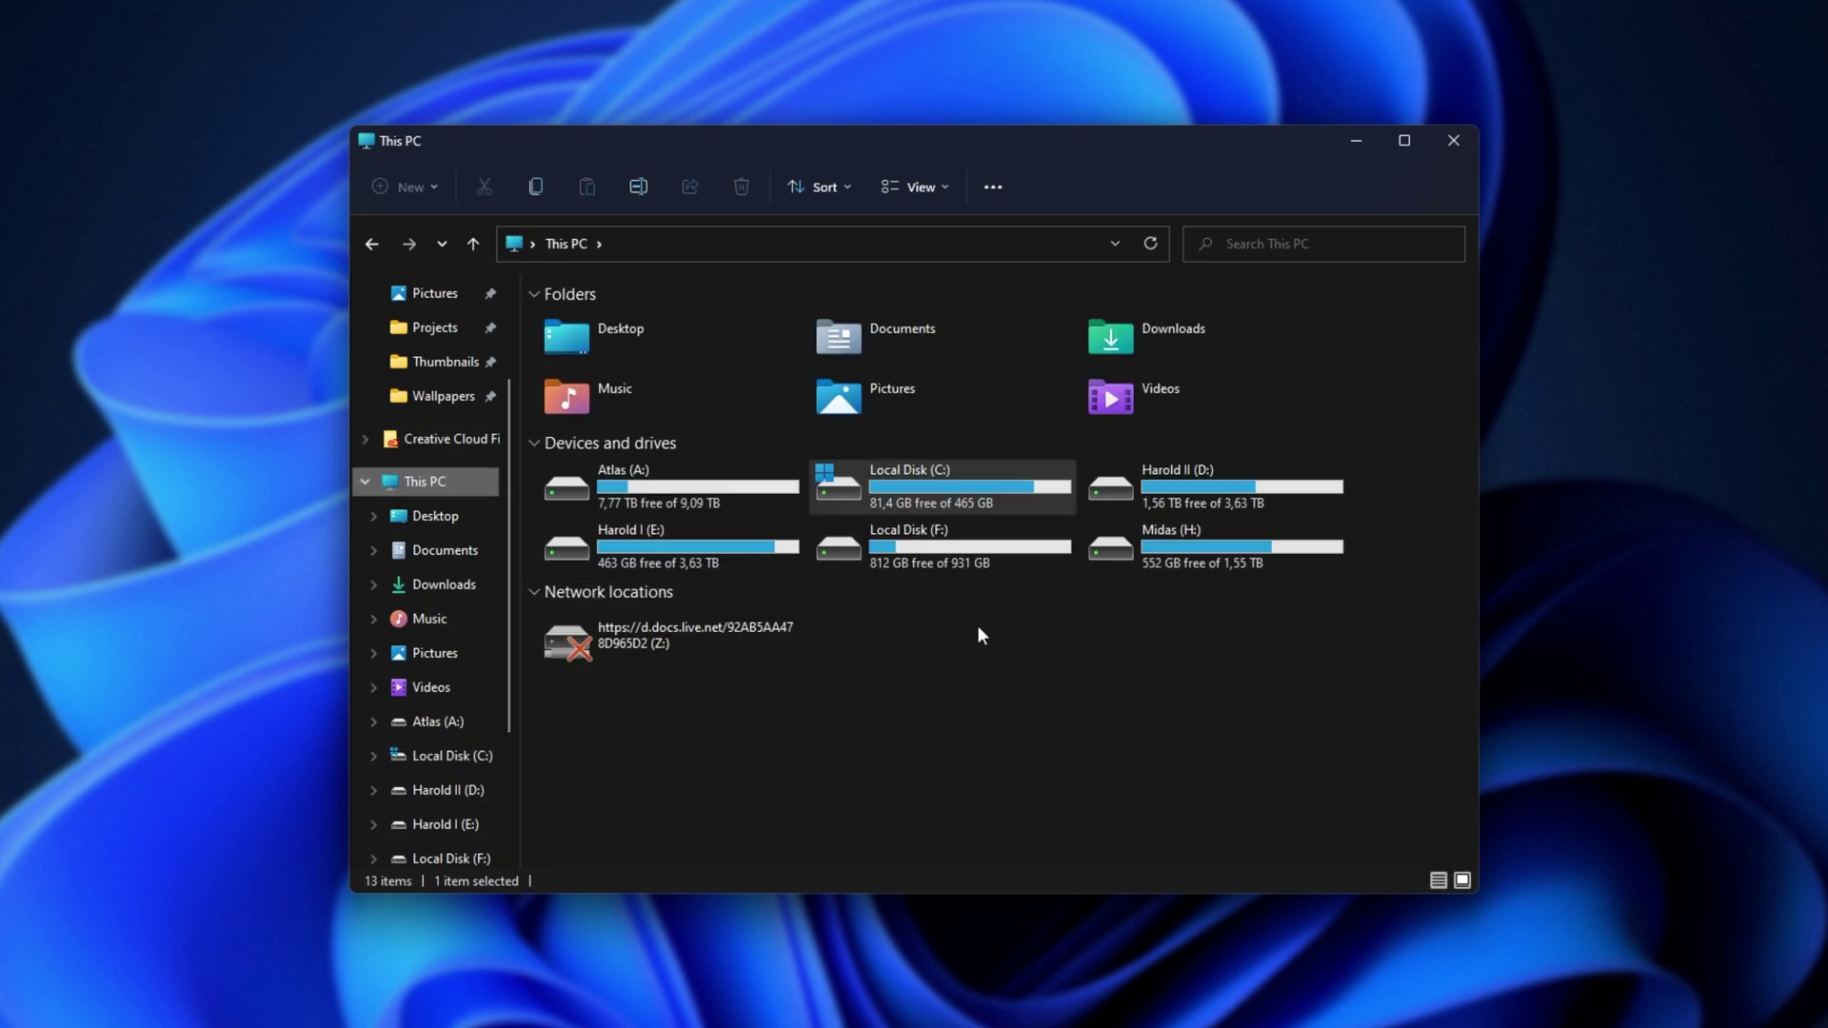
pyautogui.doubleClick(715, 540)
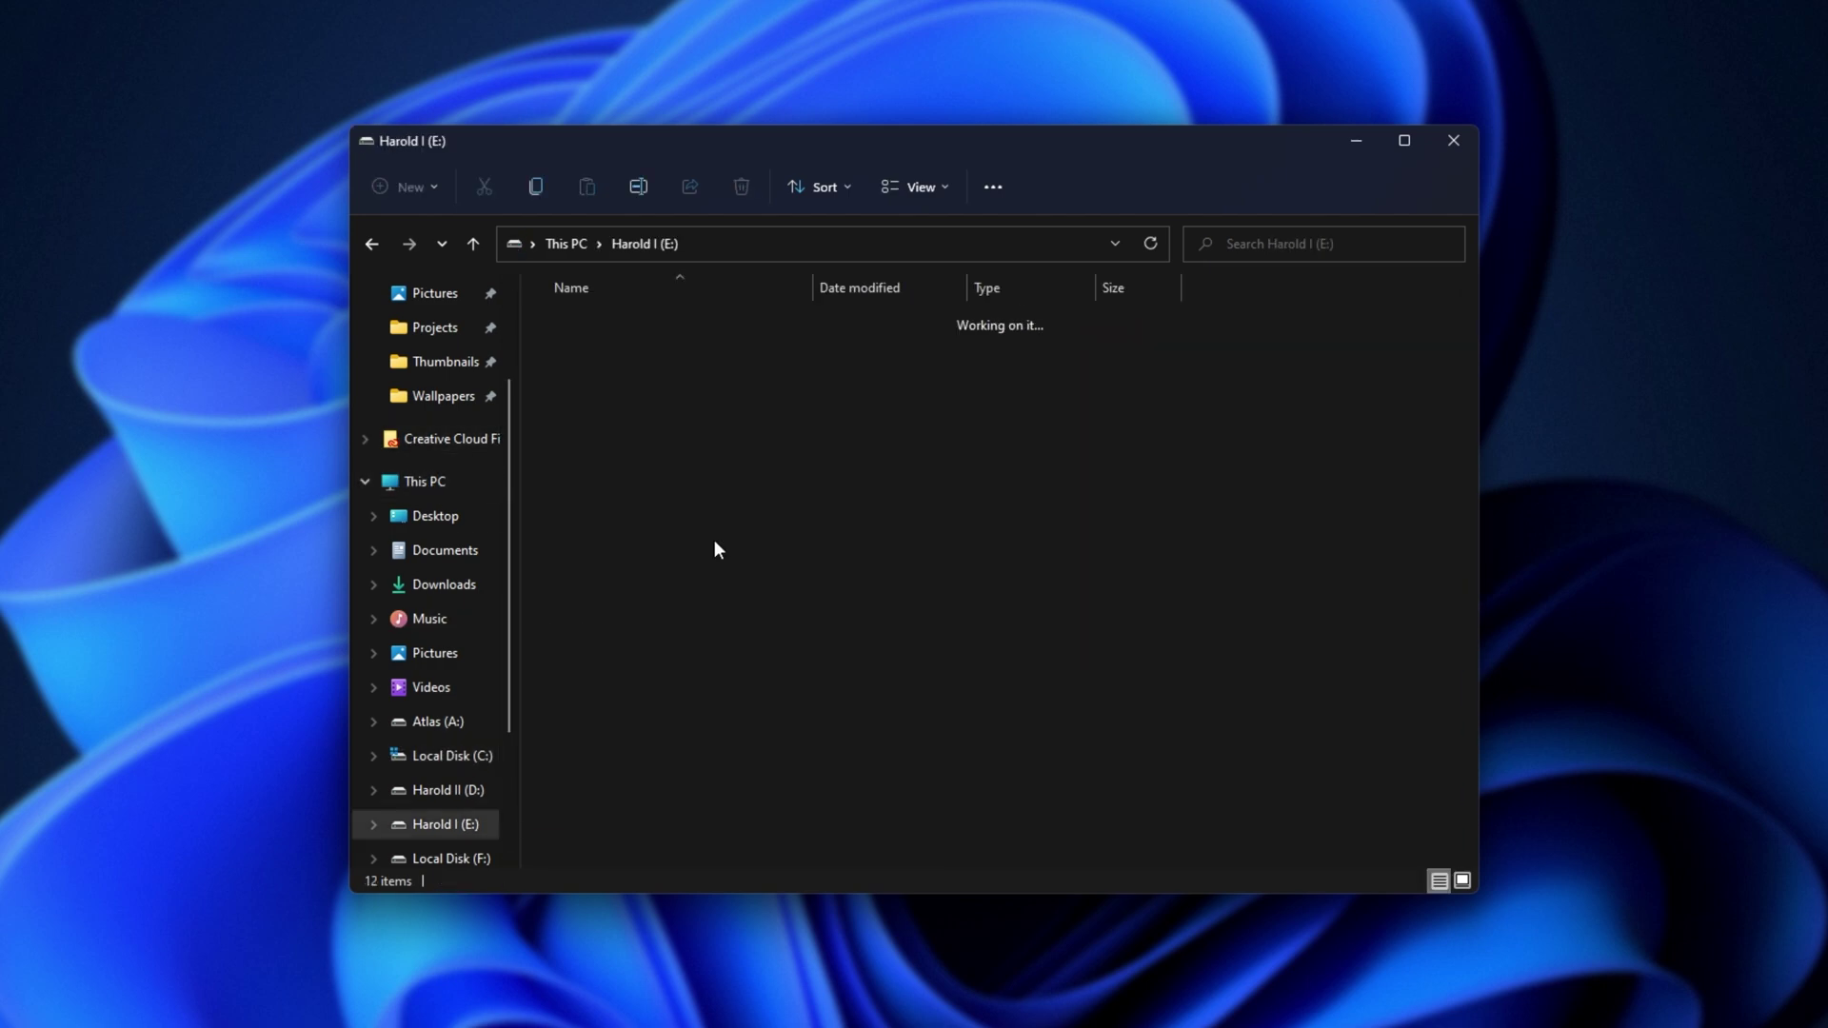
pyautogui.rightClick(777, 750)
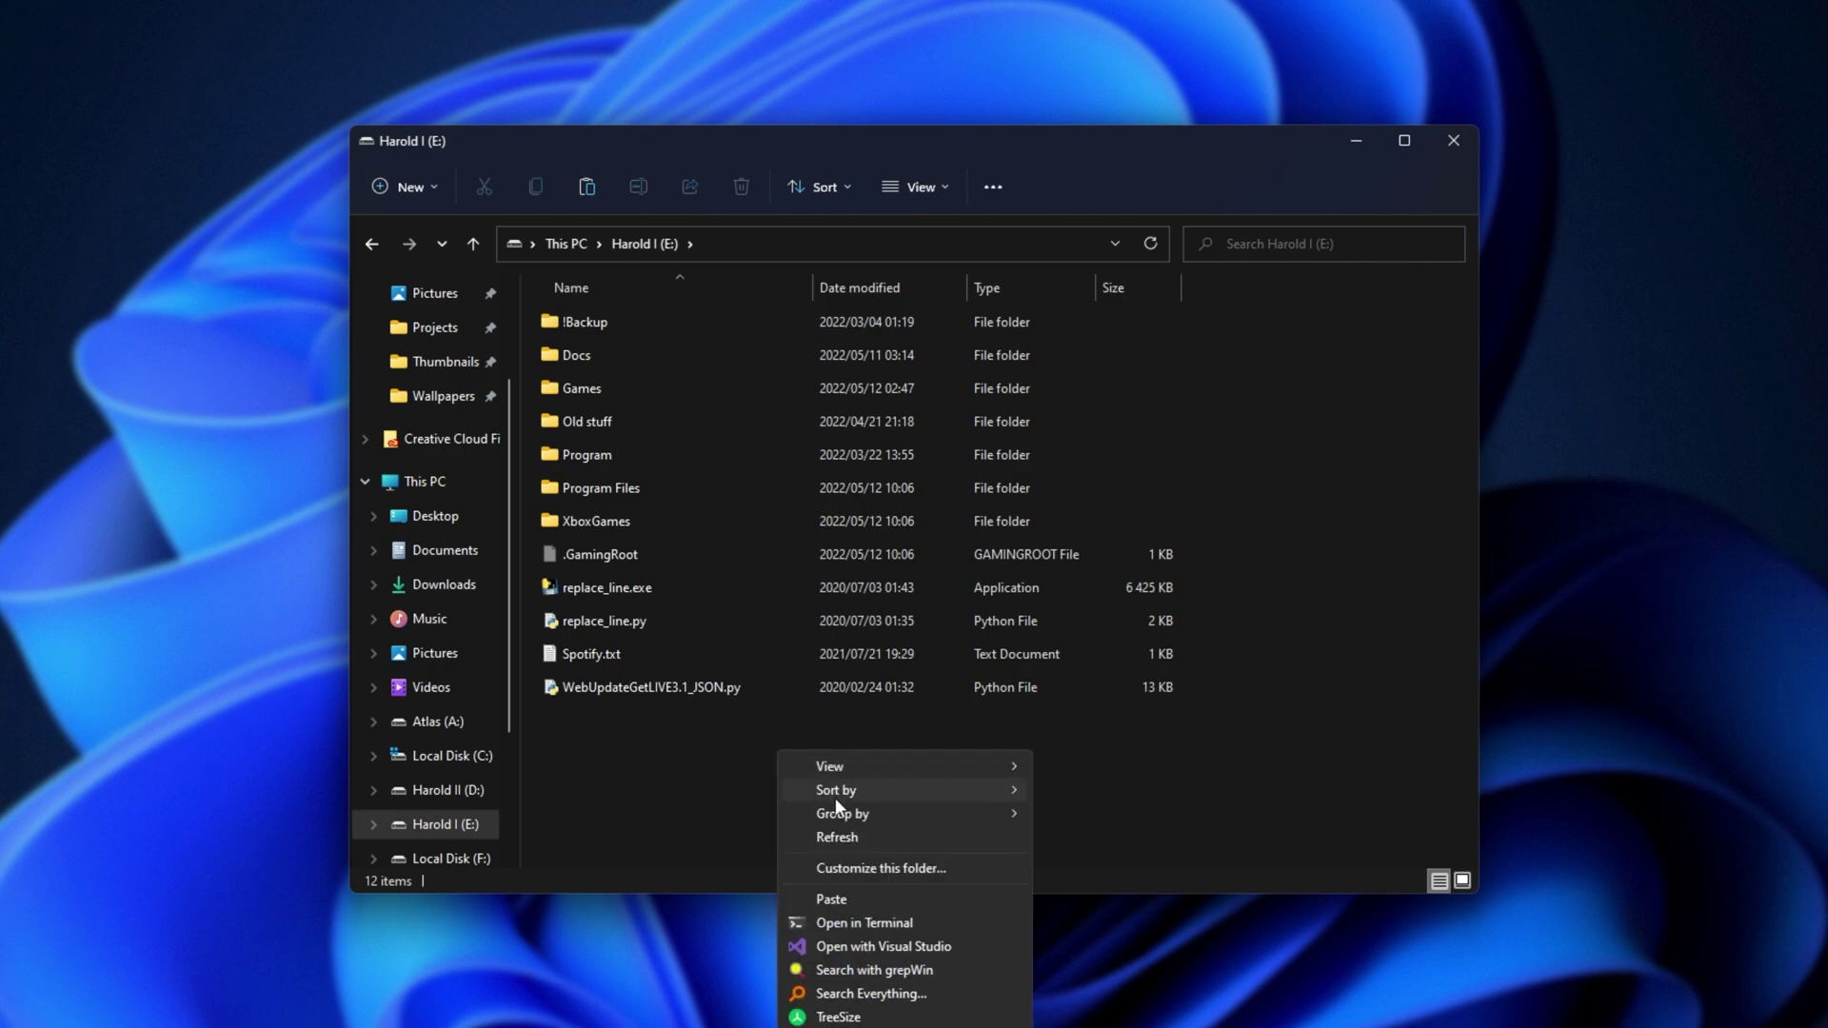
pyautogui.click(855, 899)
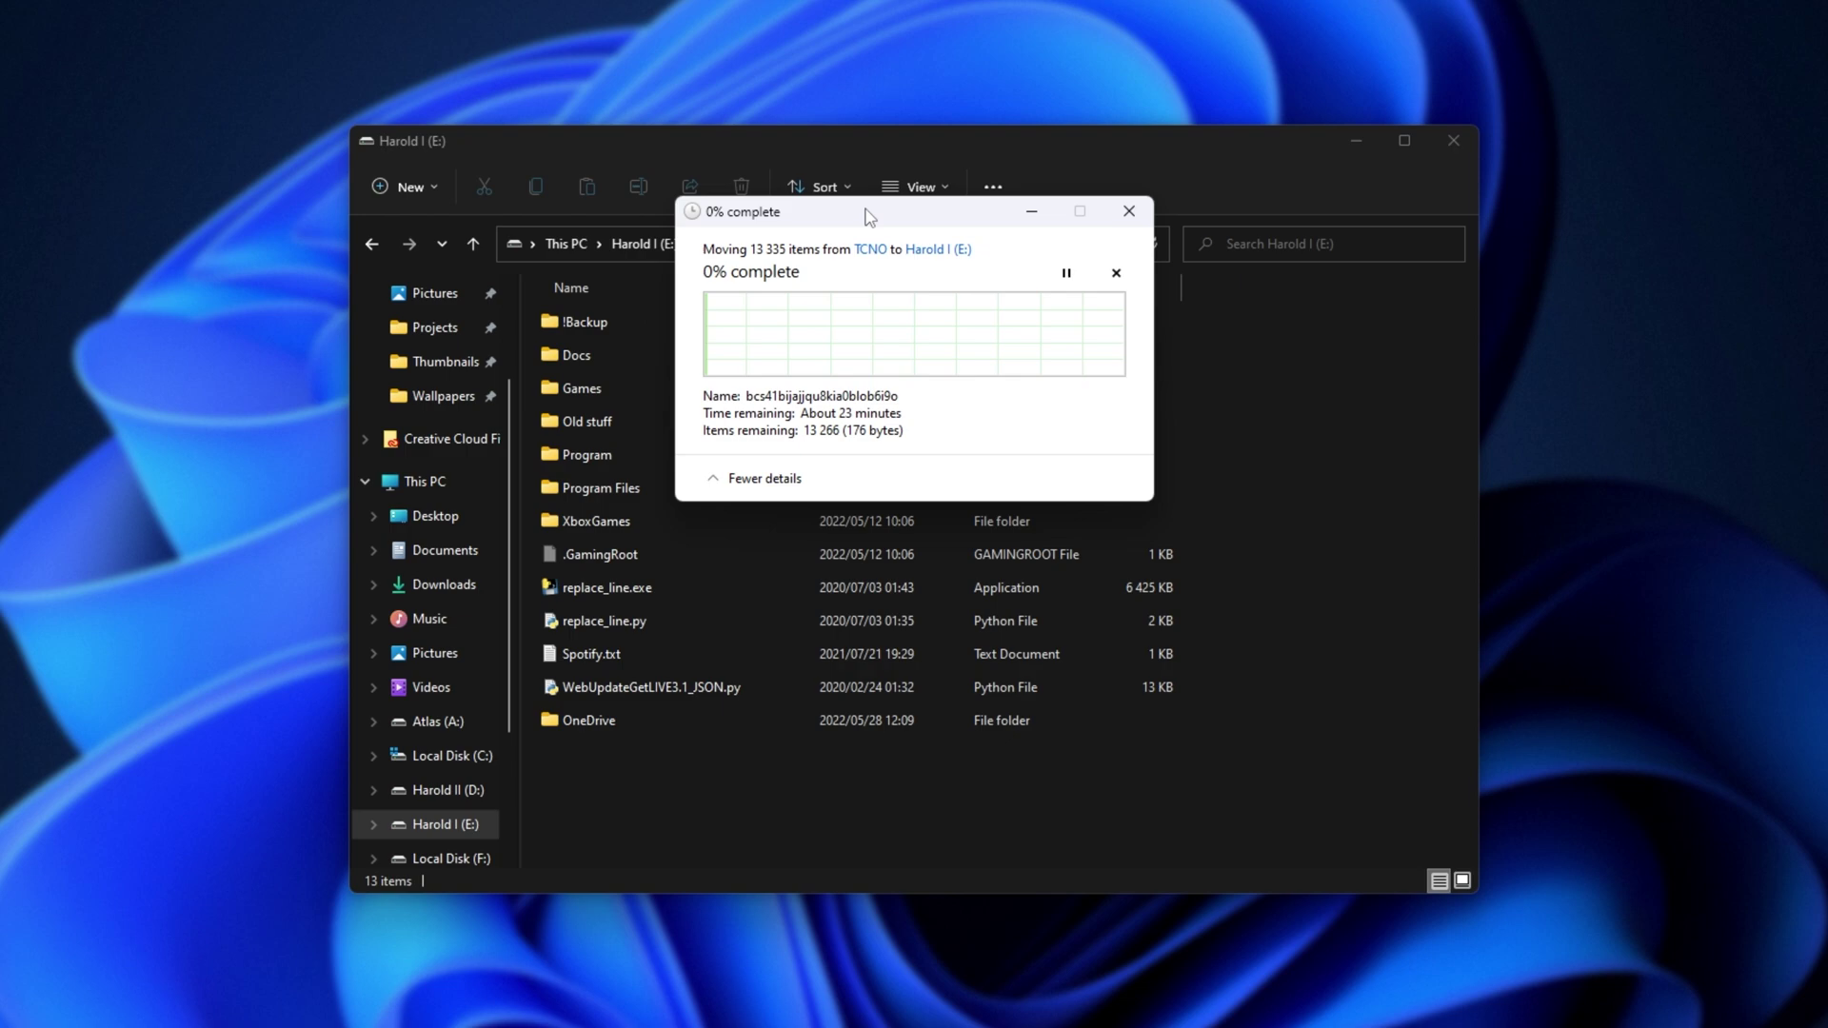
# Move the progress dialog aside and open the leftover OneDrive folder in C:\Users\TCNO.
pyautogui.moveTo(929, 212); pyautogui.dragTo(922, 551)
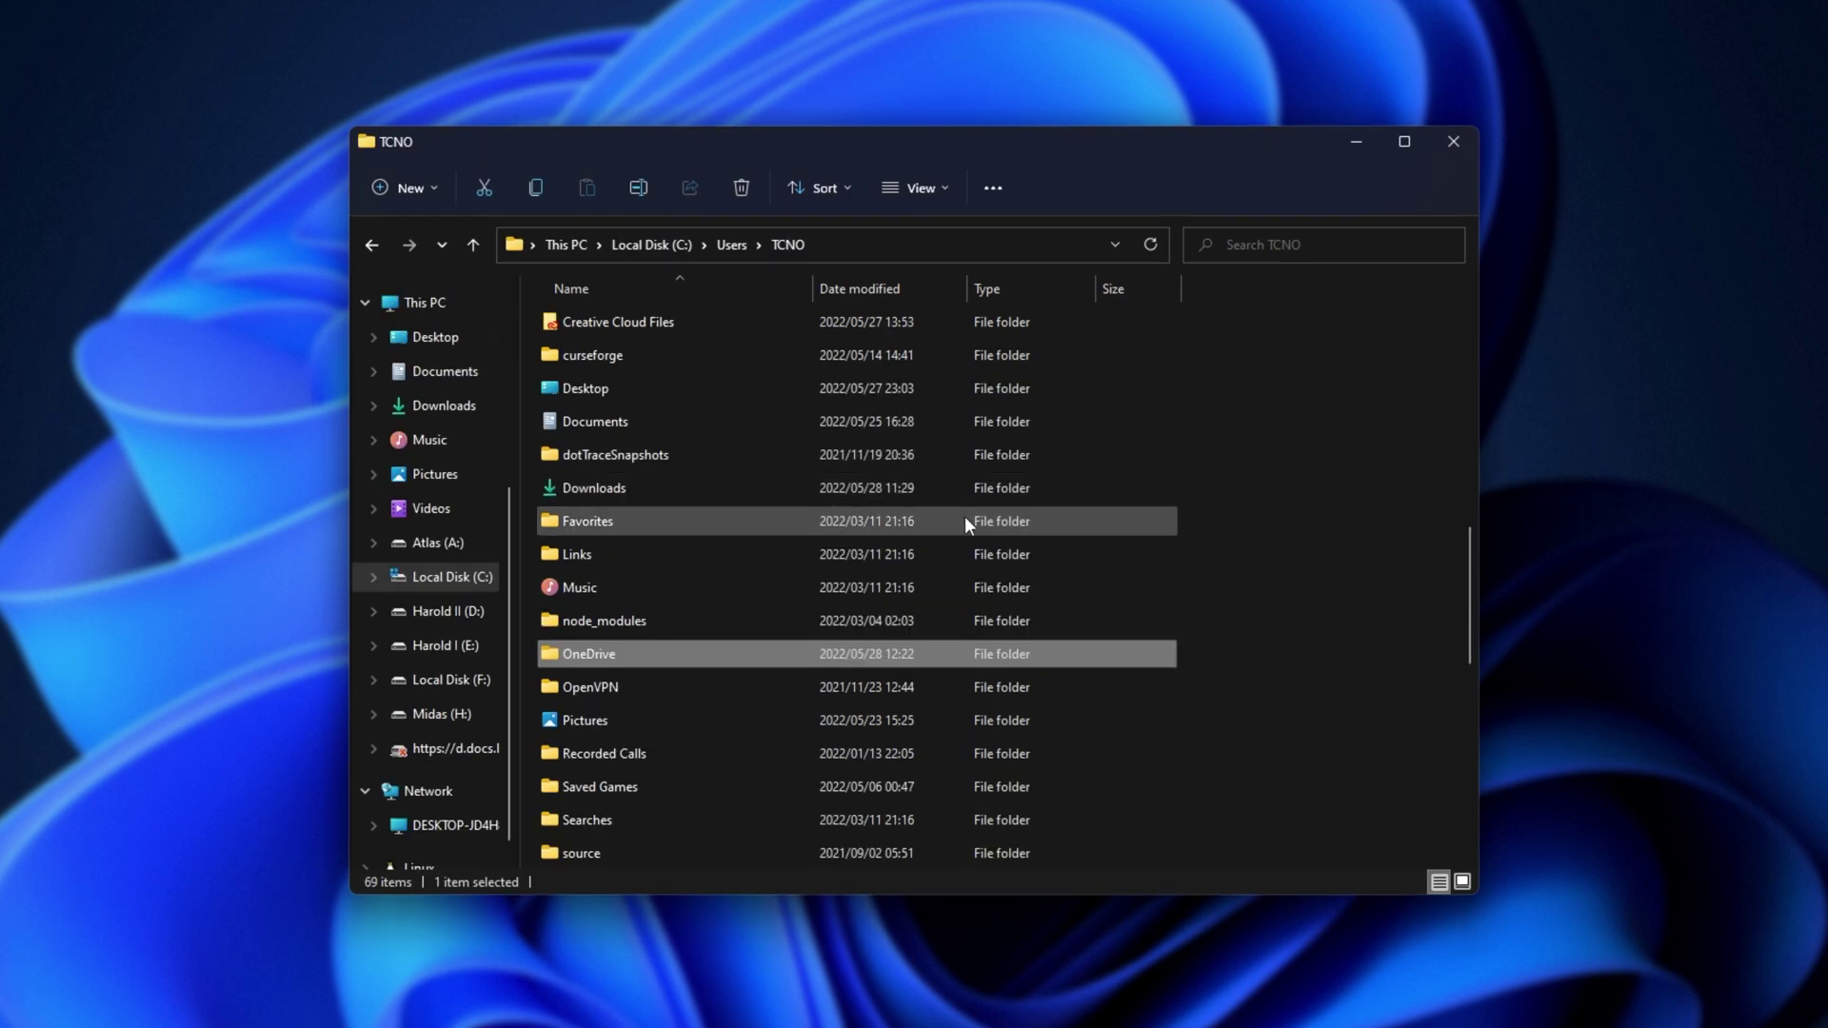
pyautogui.doubleClick(950, 657)
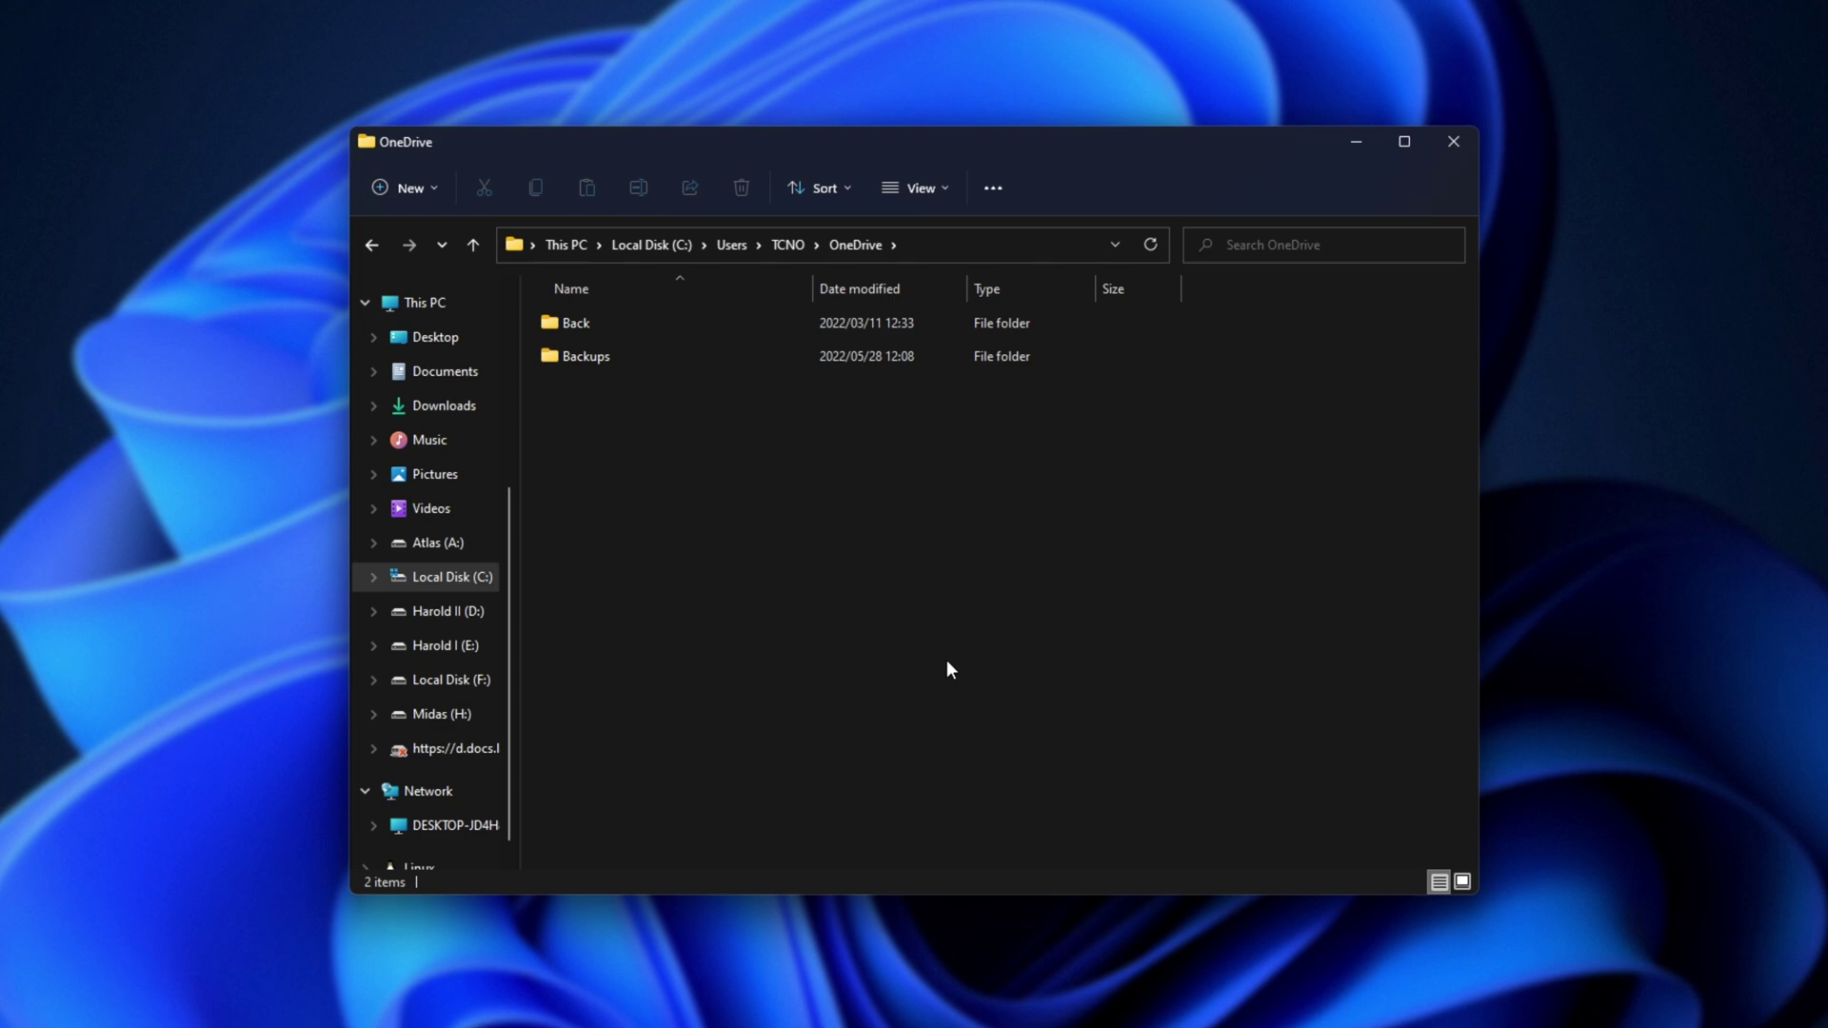
pyautogui.hotkey('alt', 'Left')
# Permanently delete the old OneDrive folder from TCNO, removing its 7 761 items.
pyautogui.hotkey('shift', 'Delete')
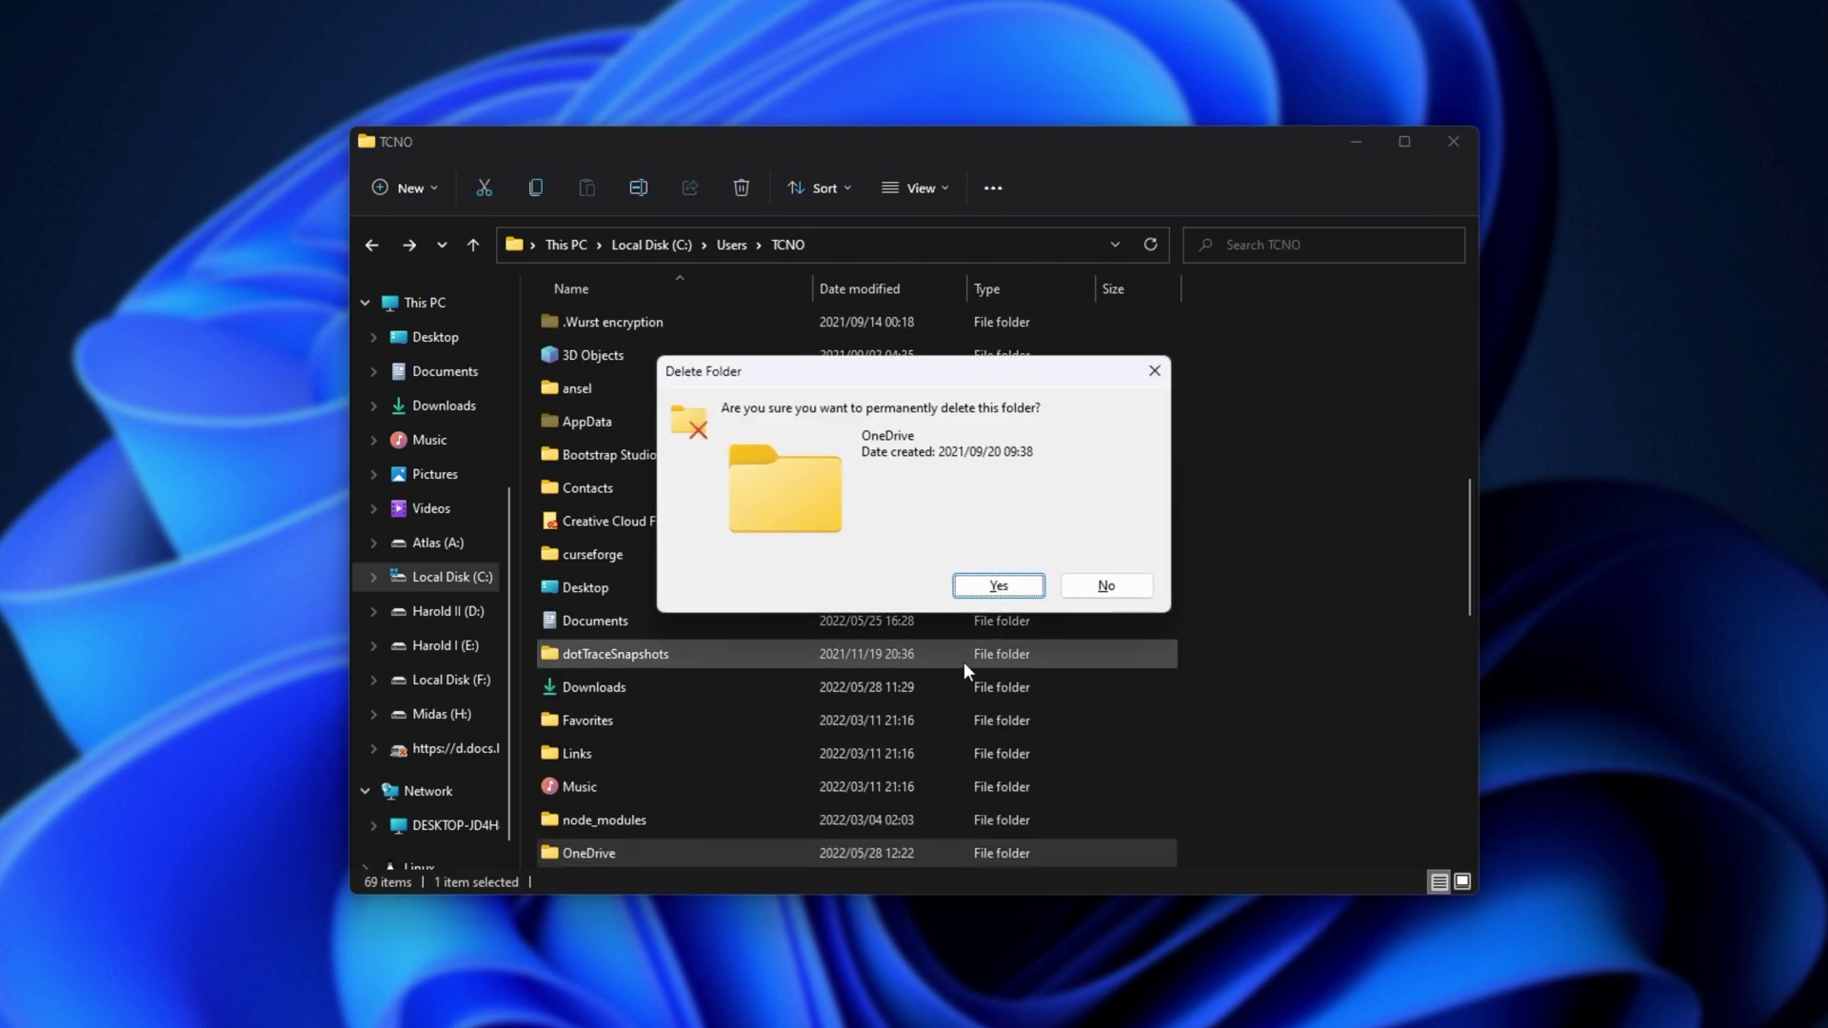
pyautogui.press('Return')
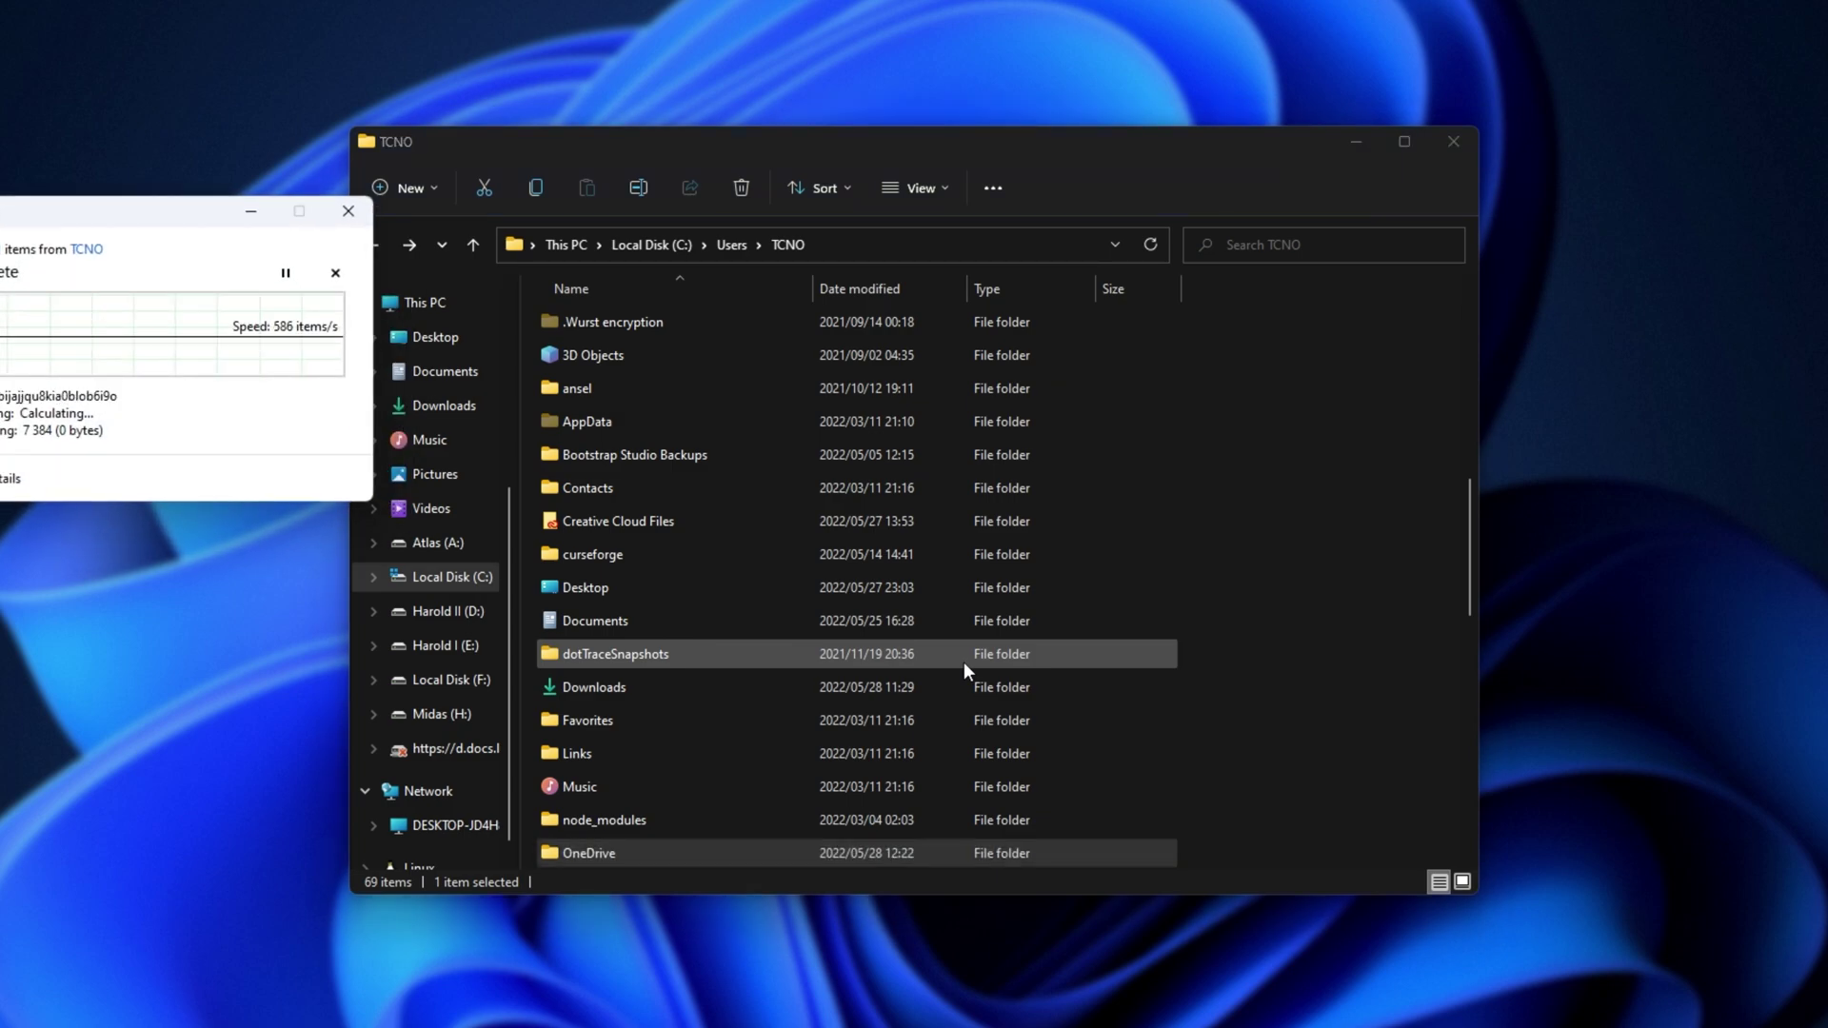
pyautogui.moveTo(172, 224); pyautogui.dragTo(865, 421)
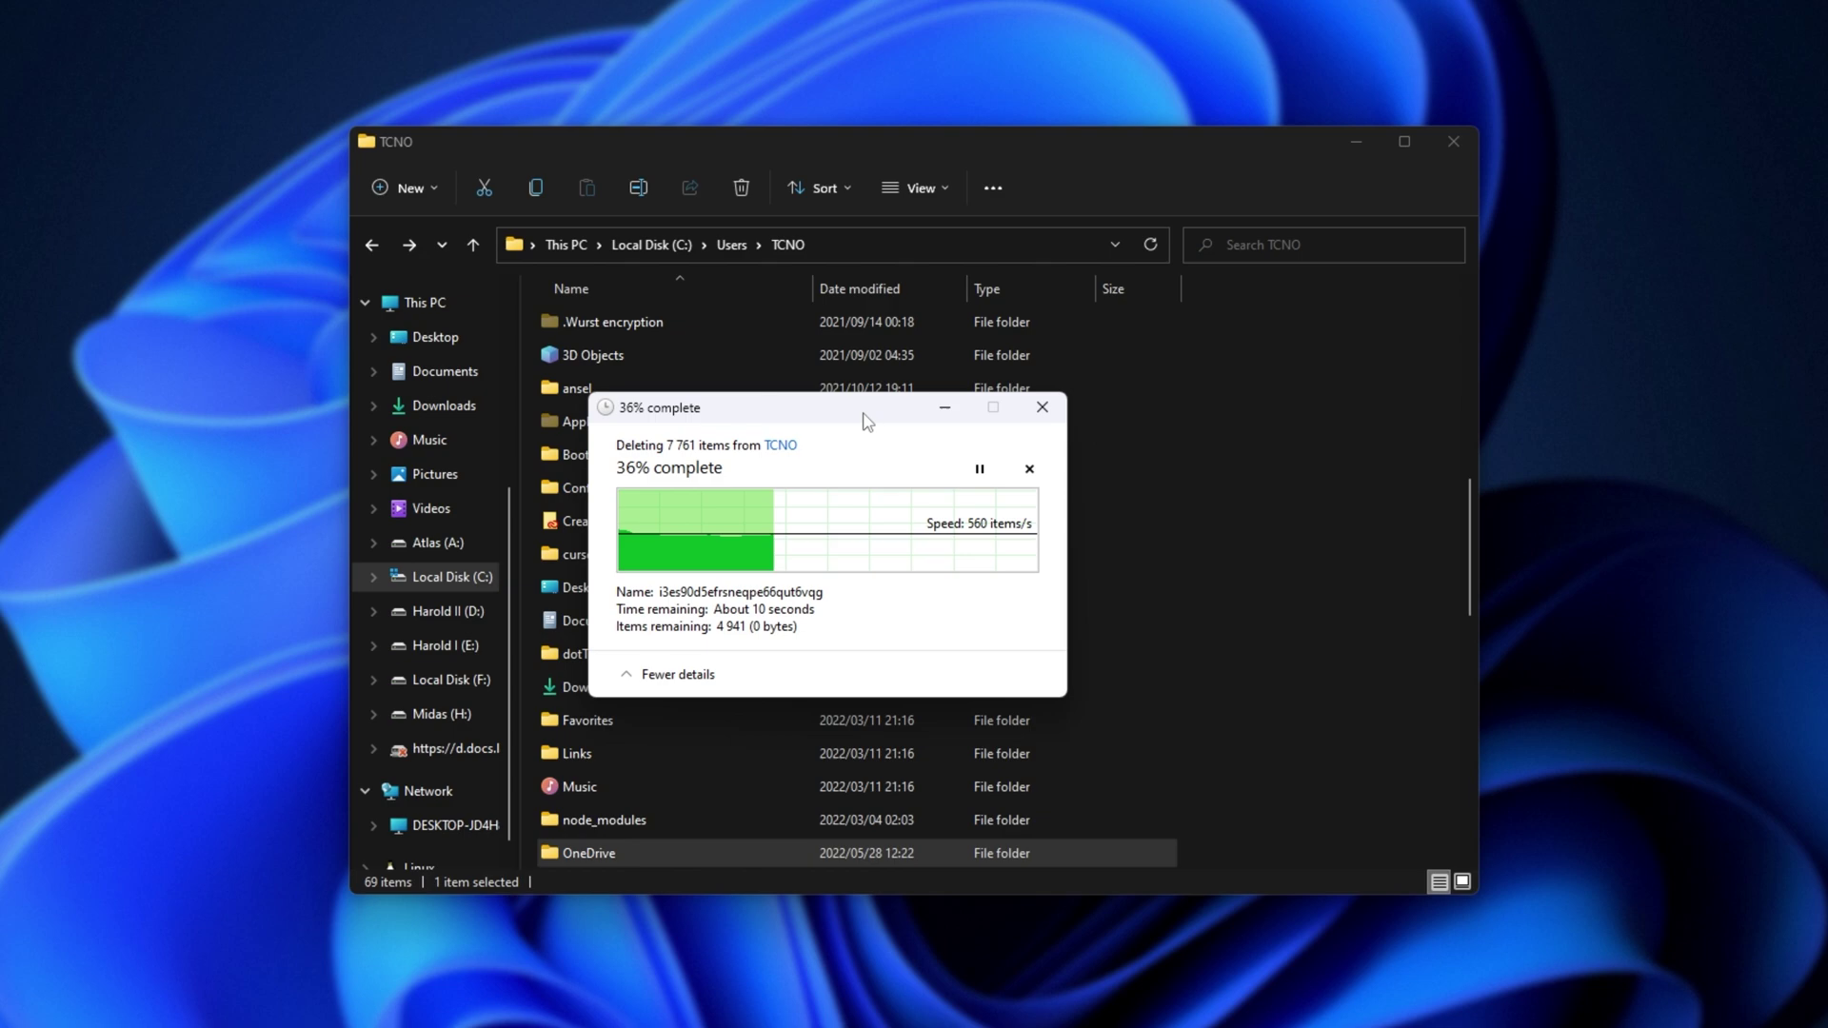
pyautogui.moveTo(861, 419); pyautogui.dragTo(923, 438)
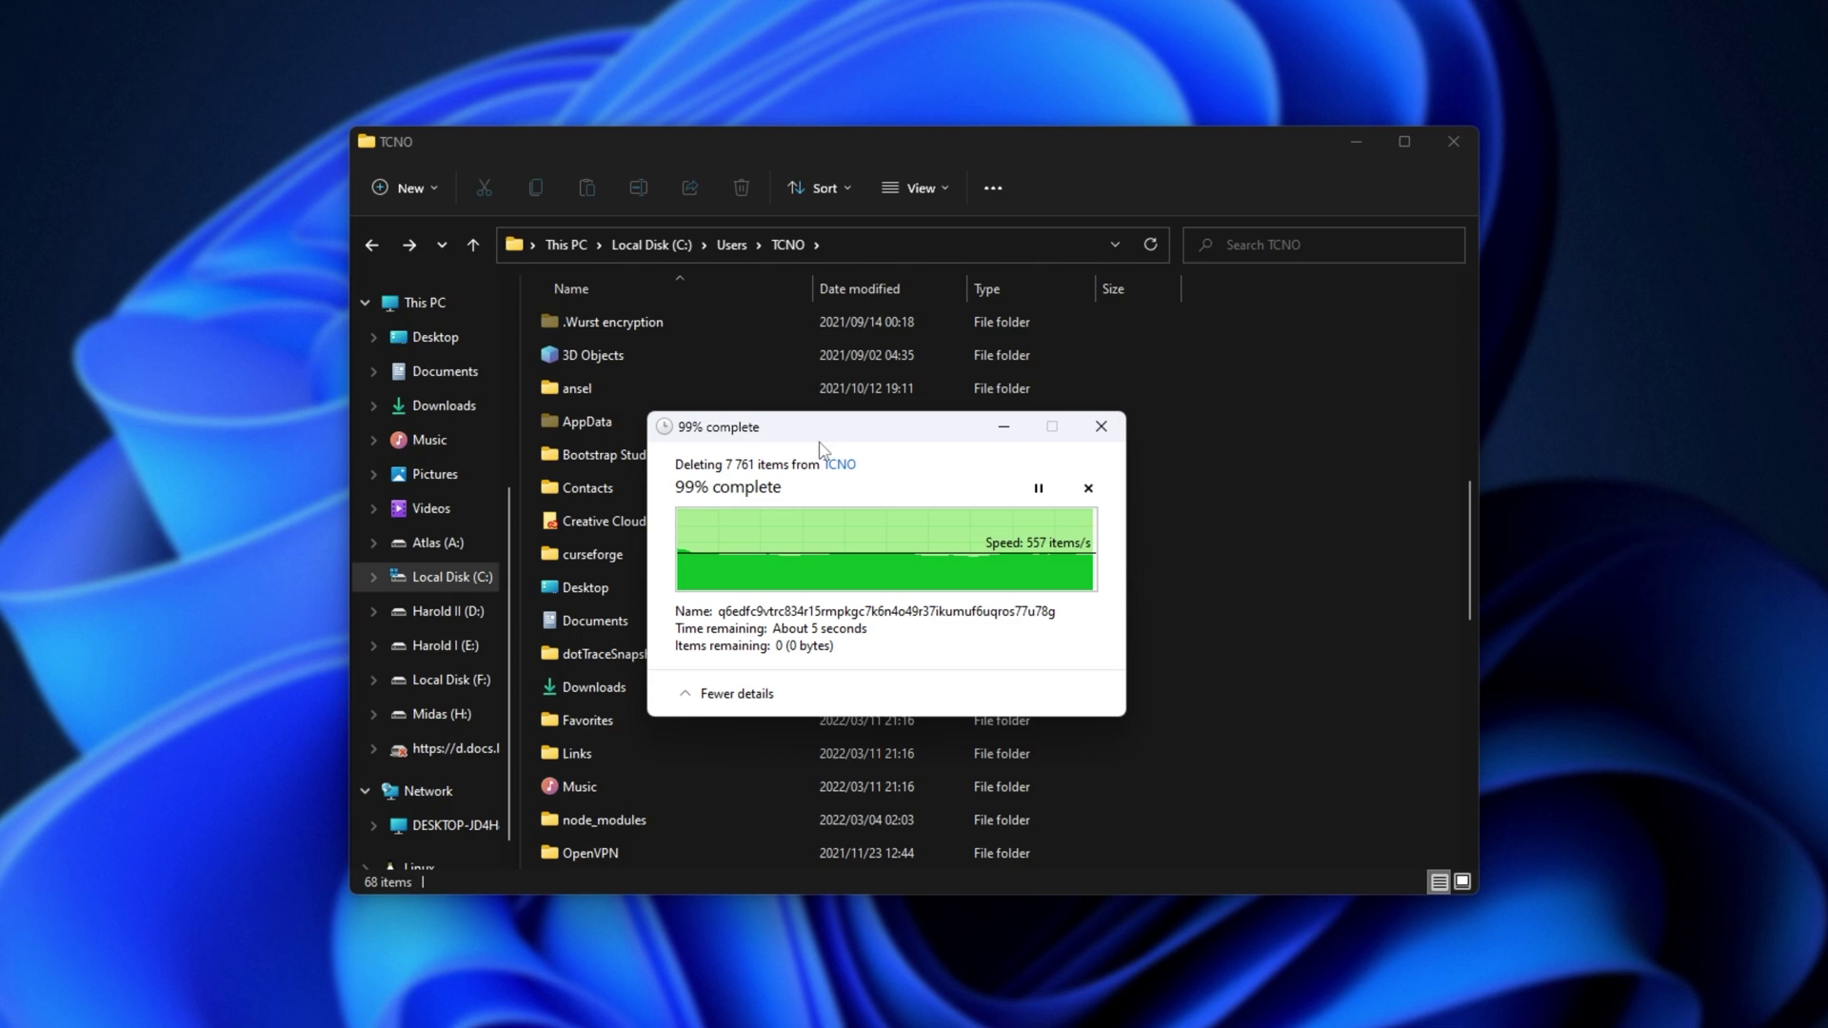
pyautogui.moveTo(823, 437); pyautogui.dragTo(805, 413)
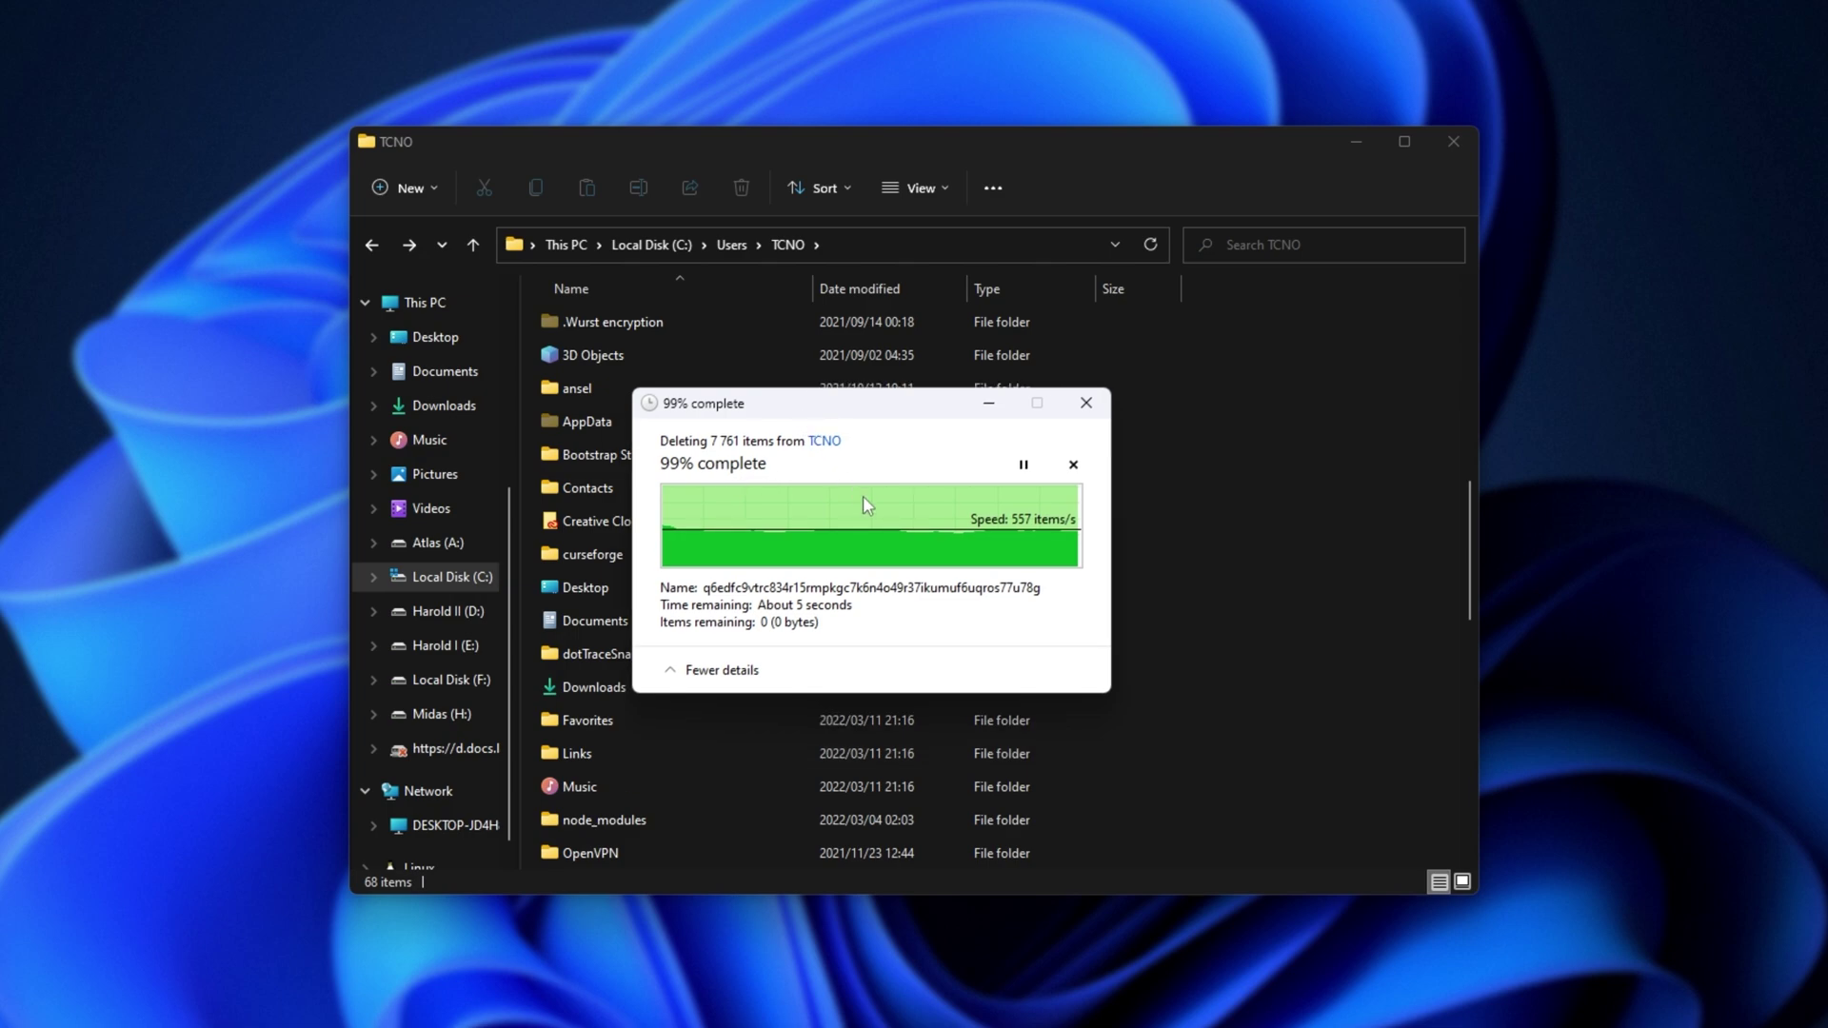
pyautogui.scroll(-1, 743, 686)
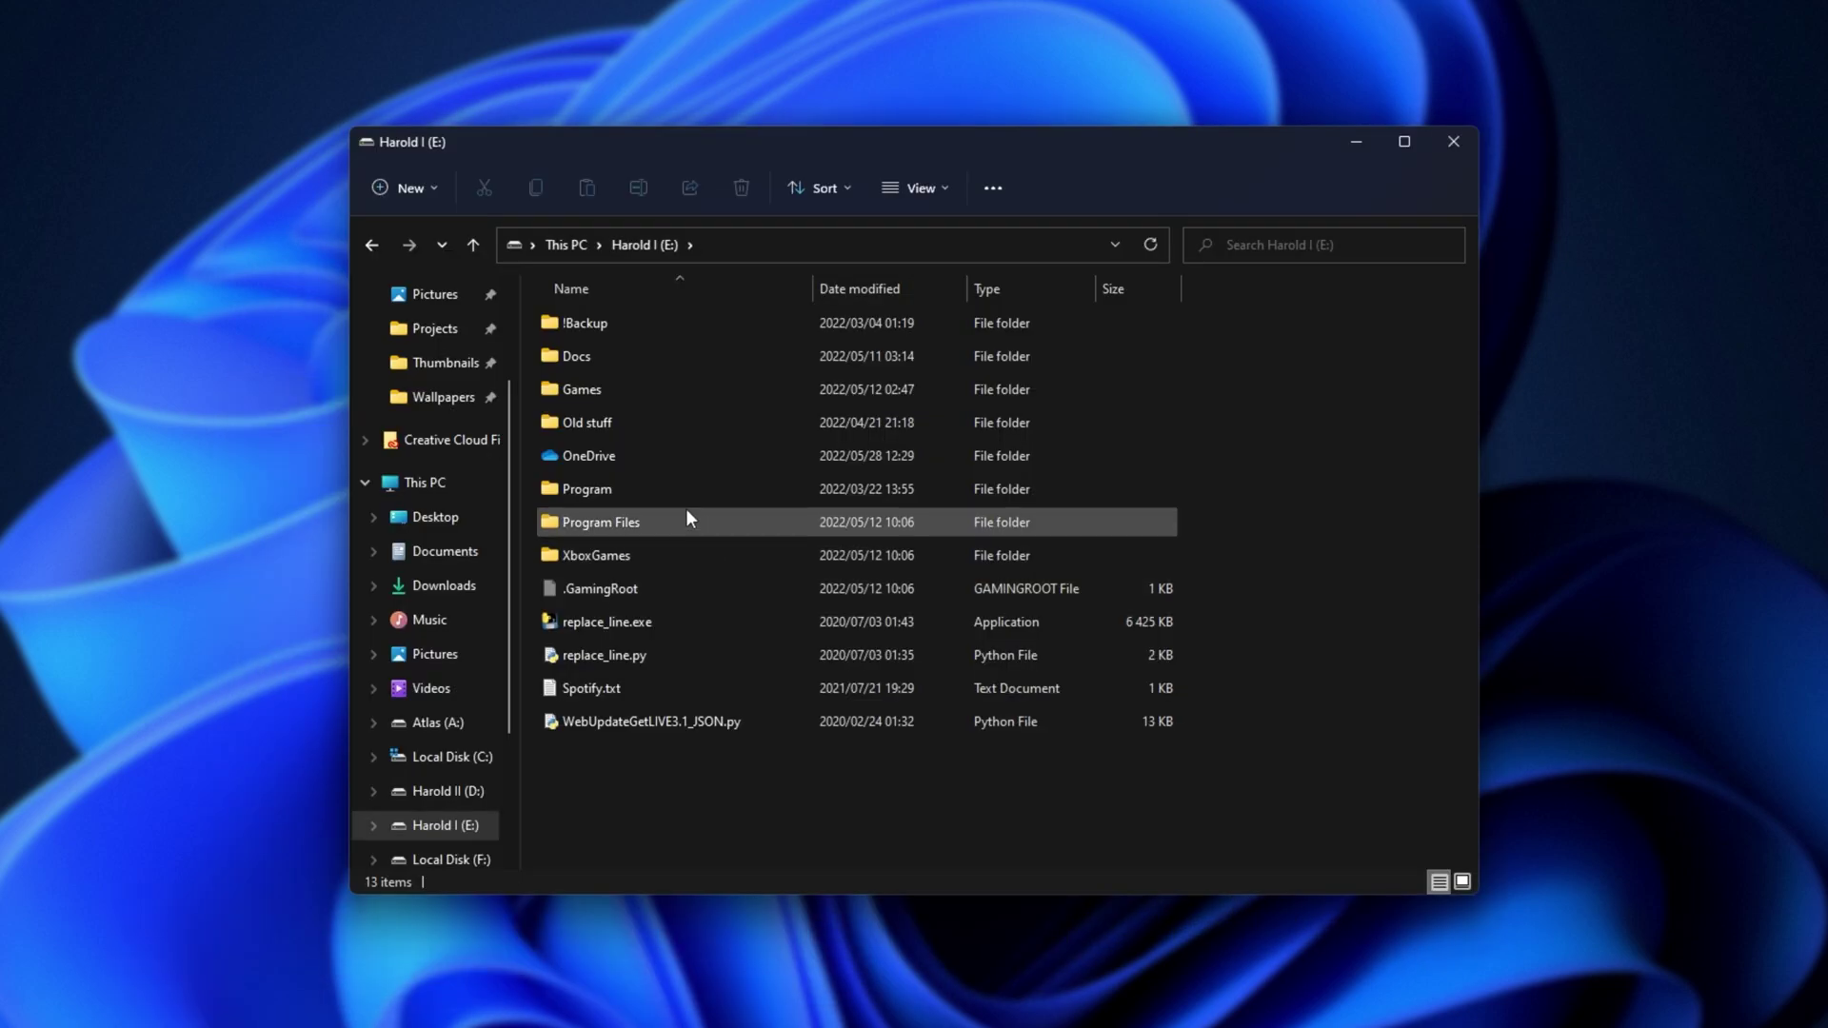
# Open the empty OneDrive folder on Harold I (E:), triggering the Set up OneDrive prompt.
pyautogui.click(660, 460)
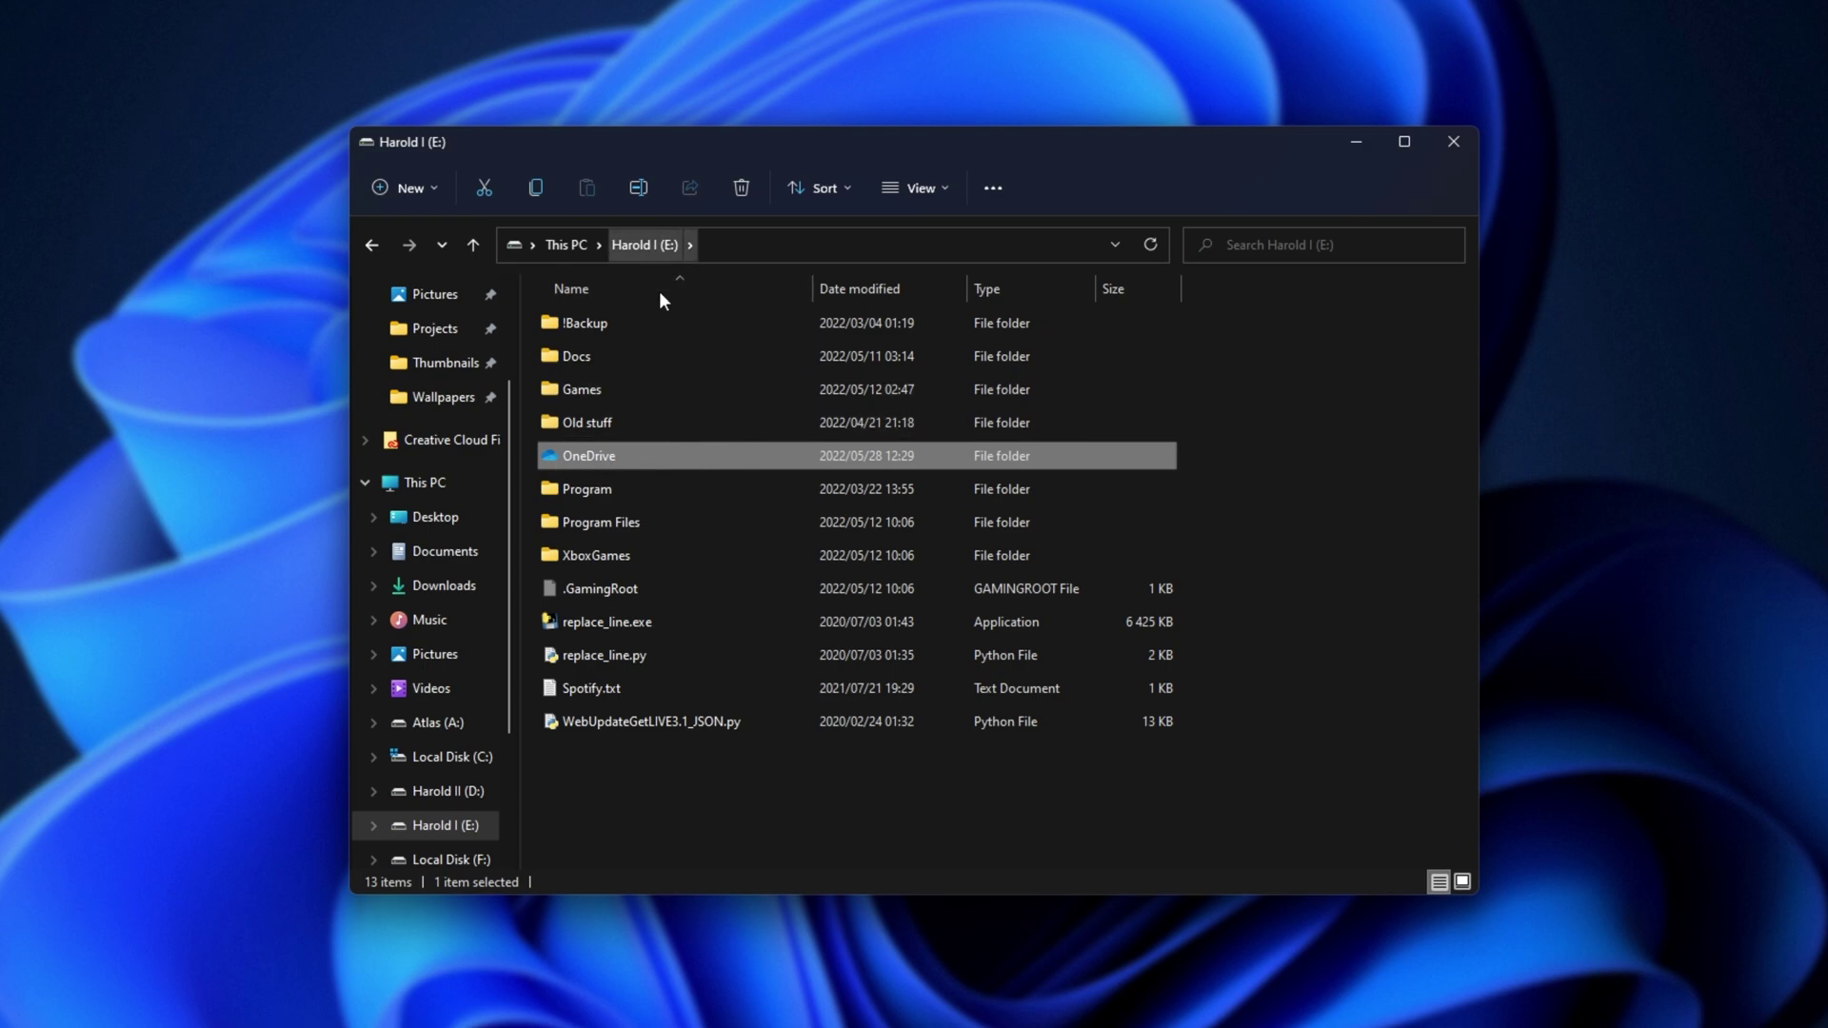
pyautogui.doubleClick(659, 455)
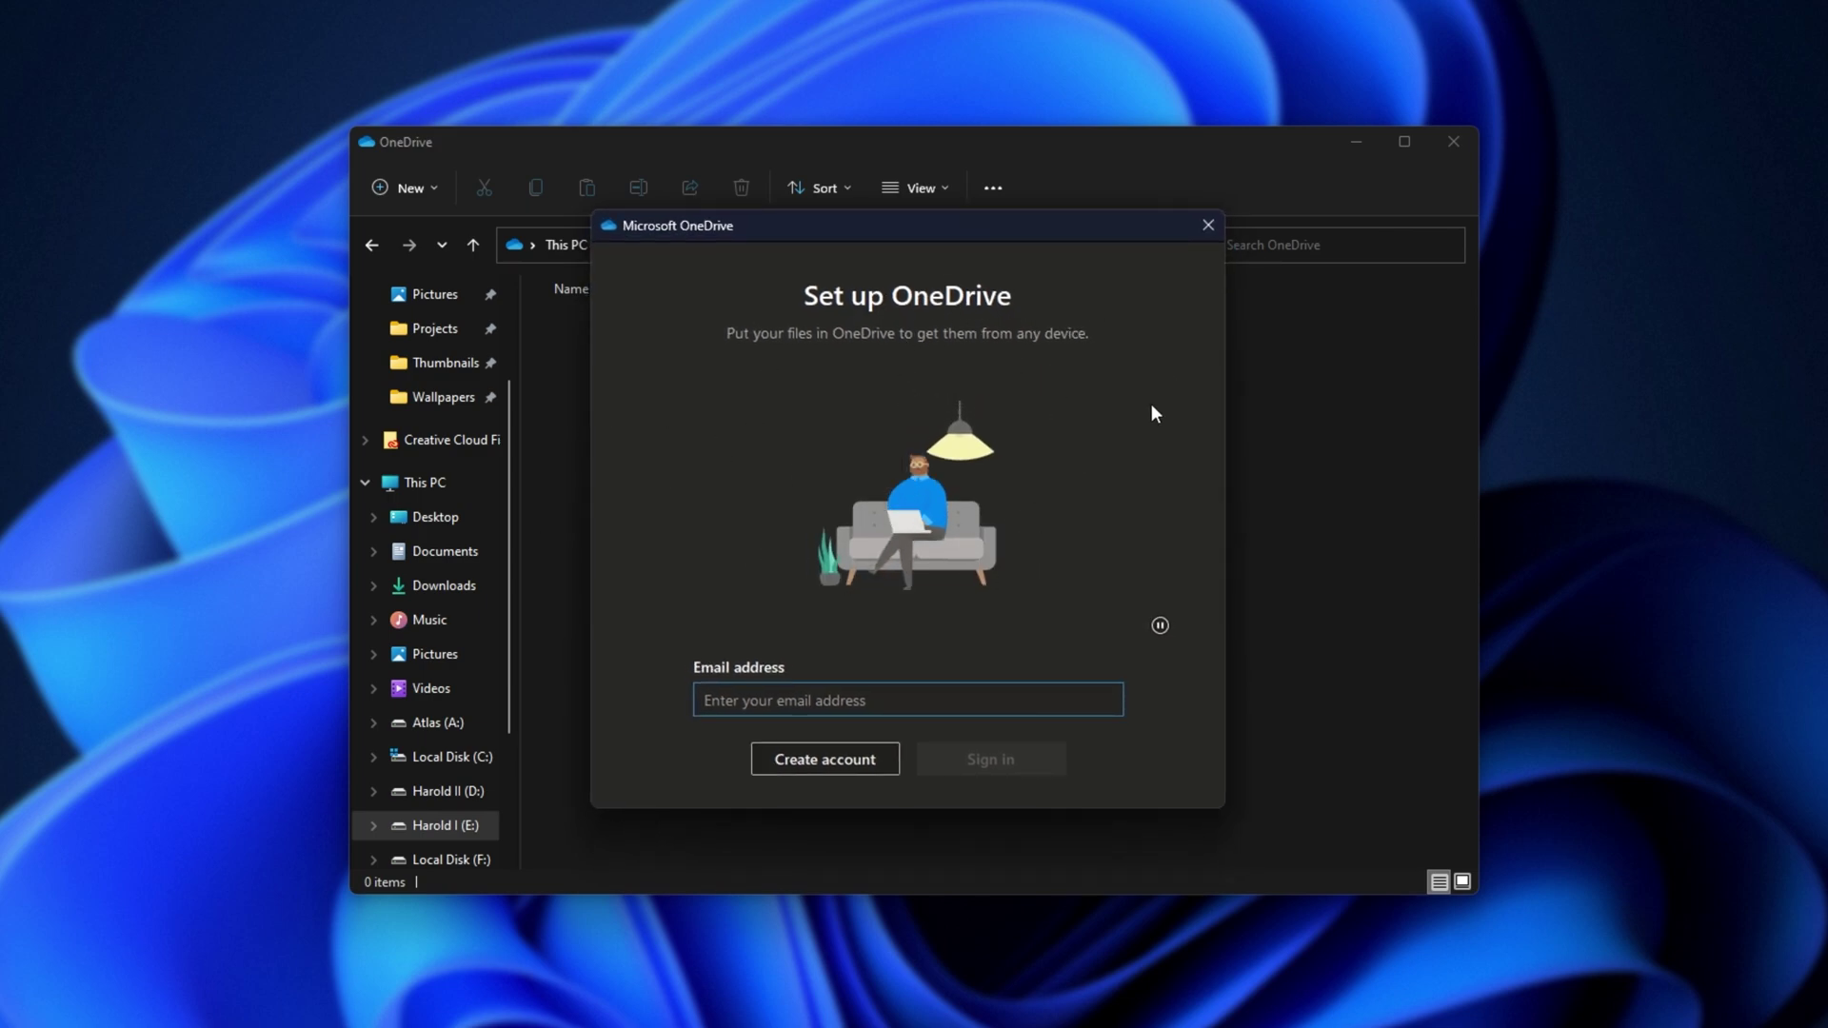
# Minimize Explorer and enter the account e-mail address in Set up OneDrive.
pyautogui.click(1354, 144)
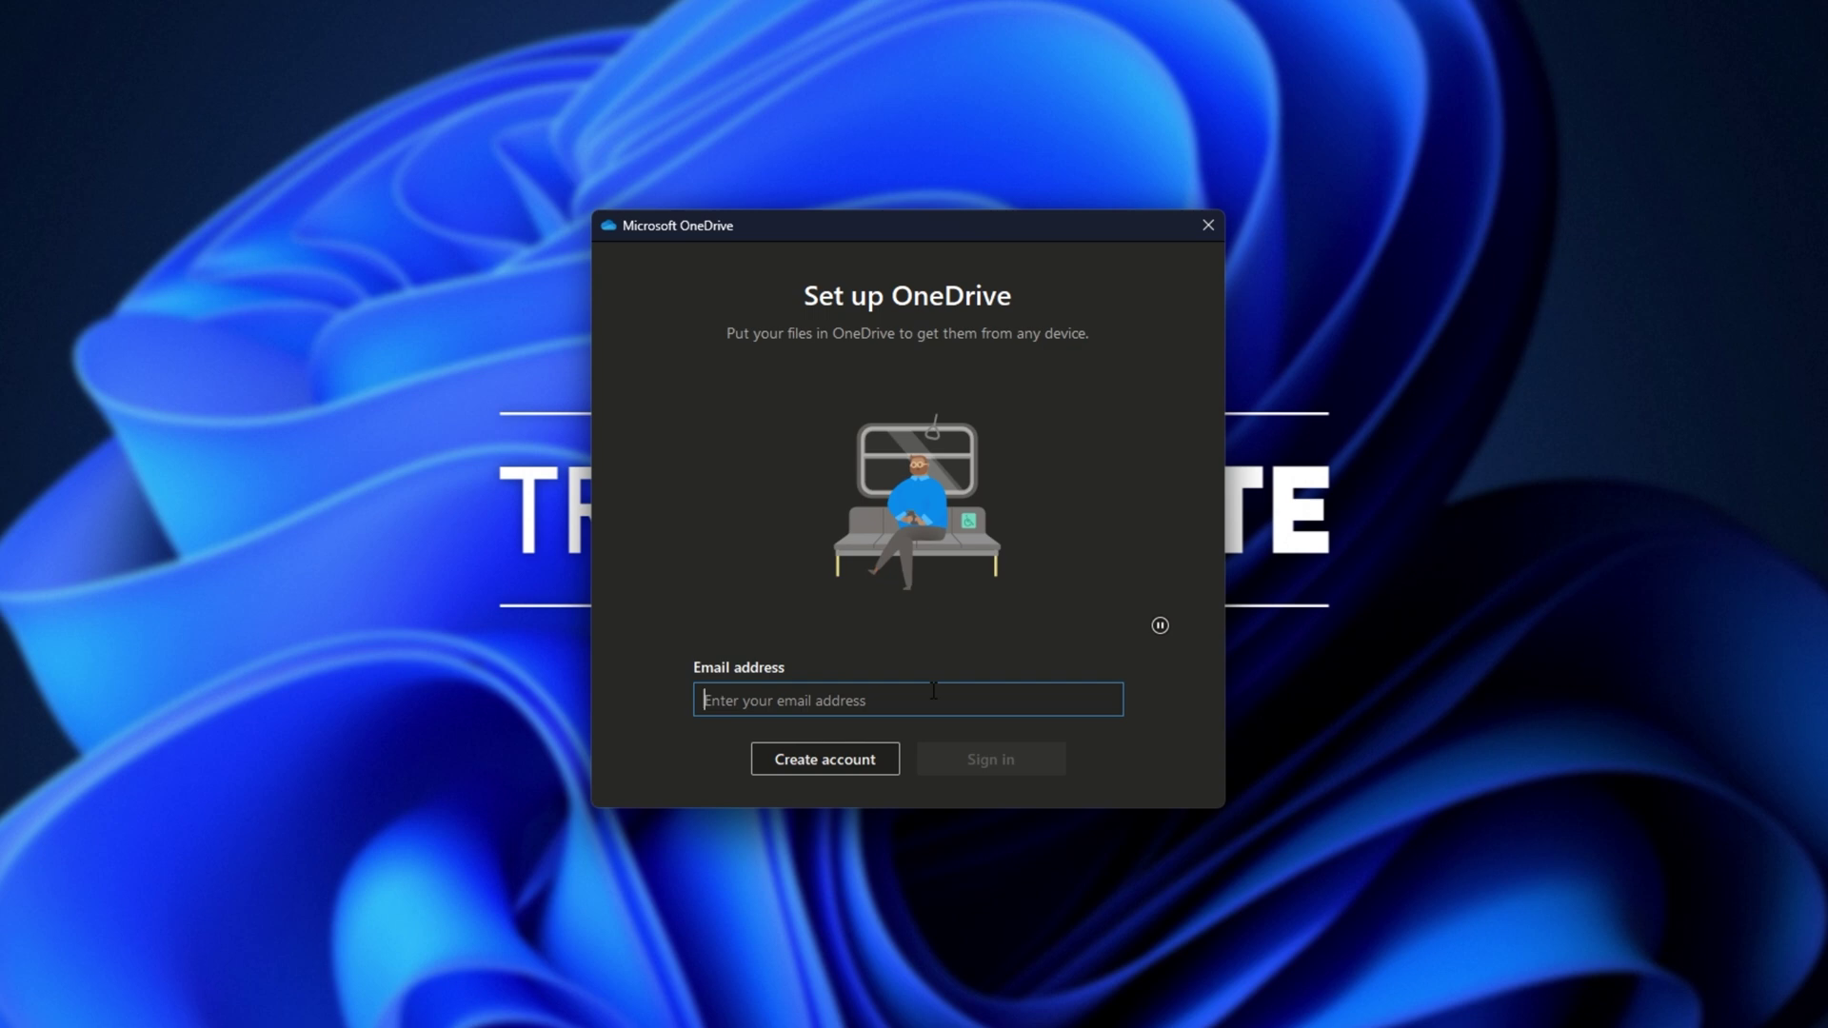
pyautogui.write('t')
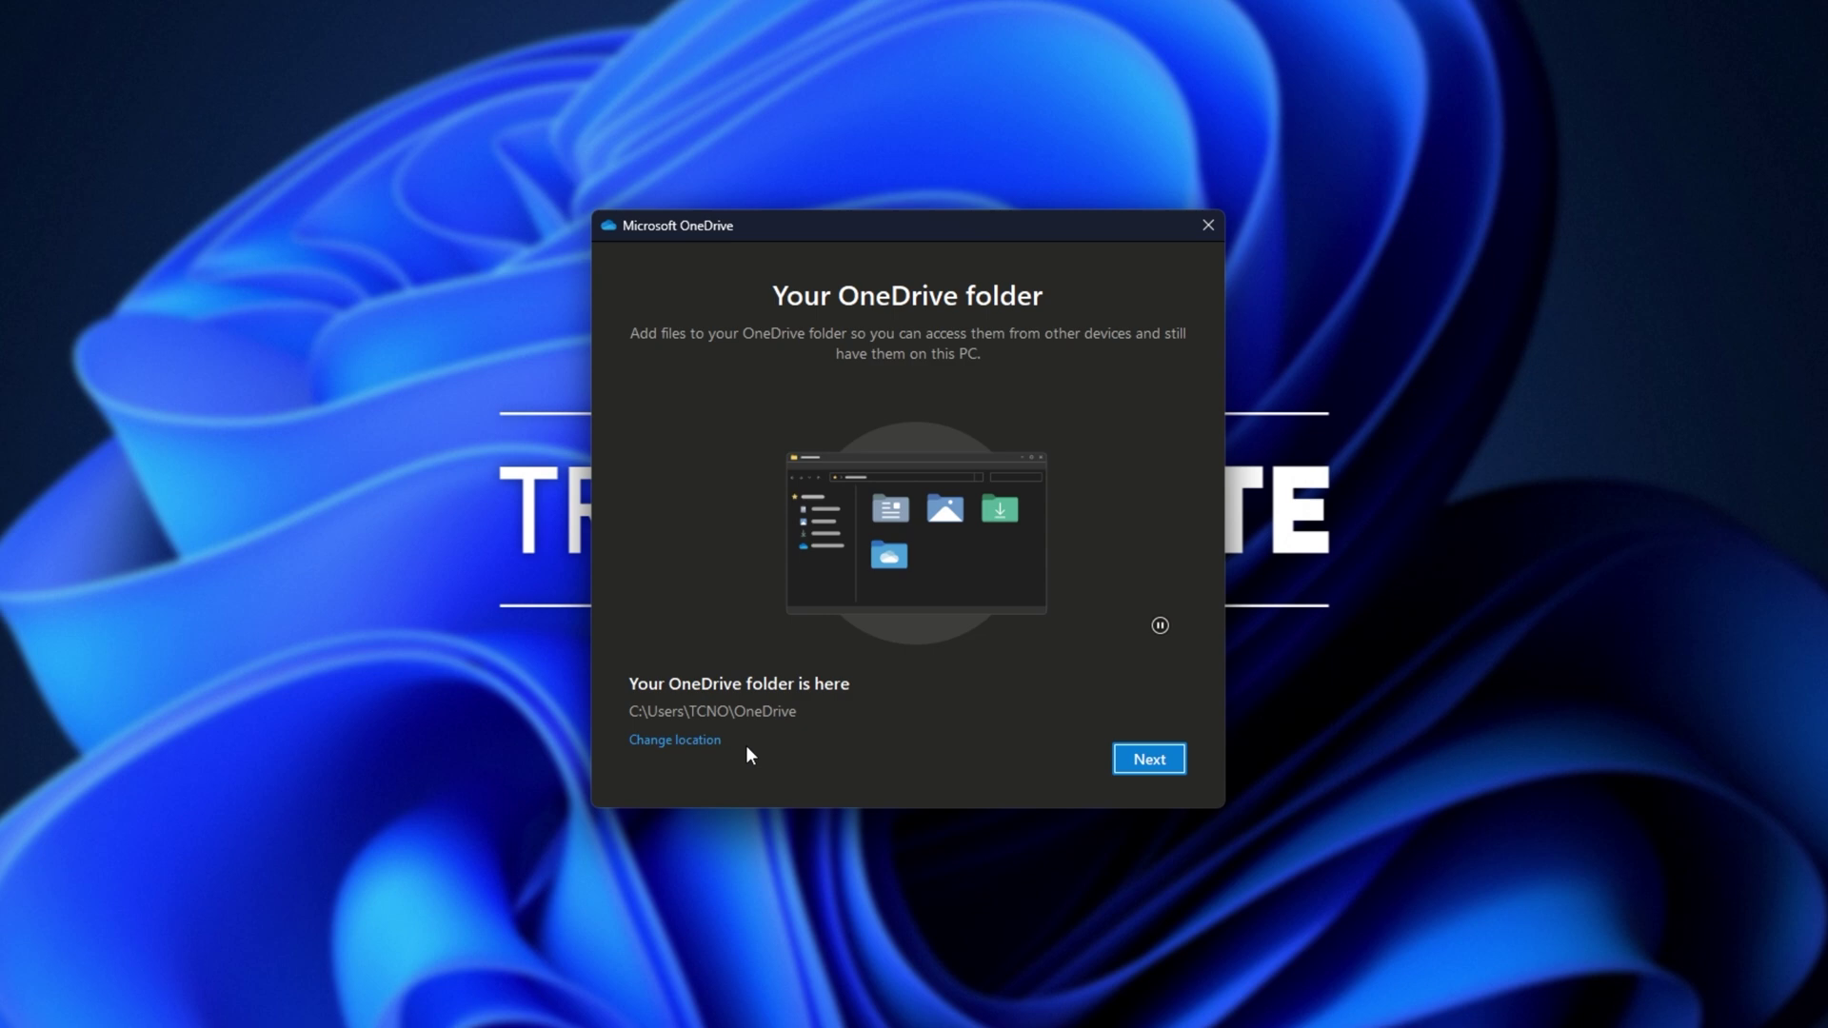
# Change the OneDrive folder location to E:\OneDrive and use the existing folder there.
pyautogui.click(664, 742)
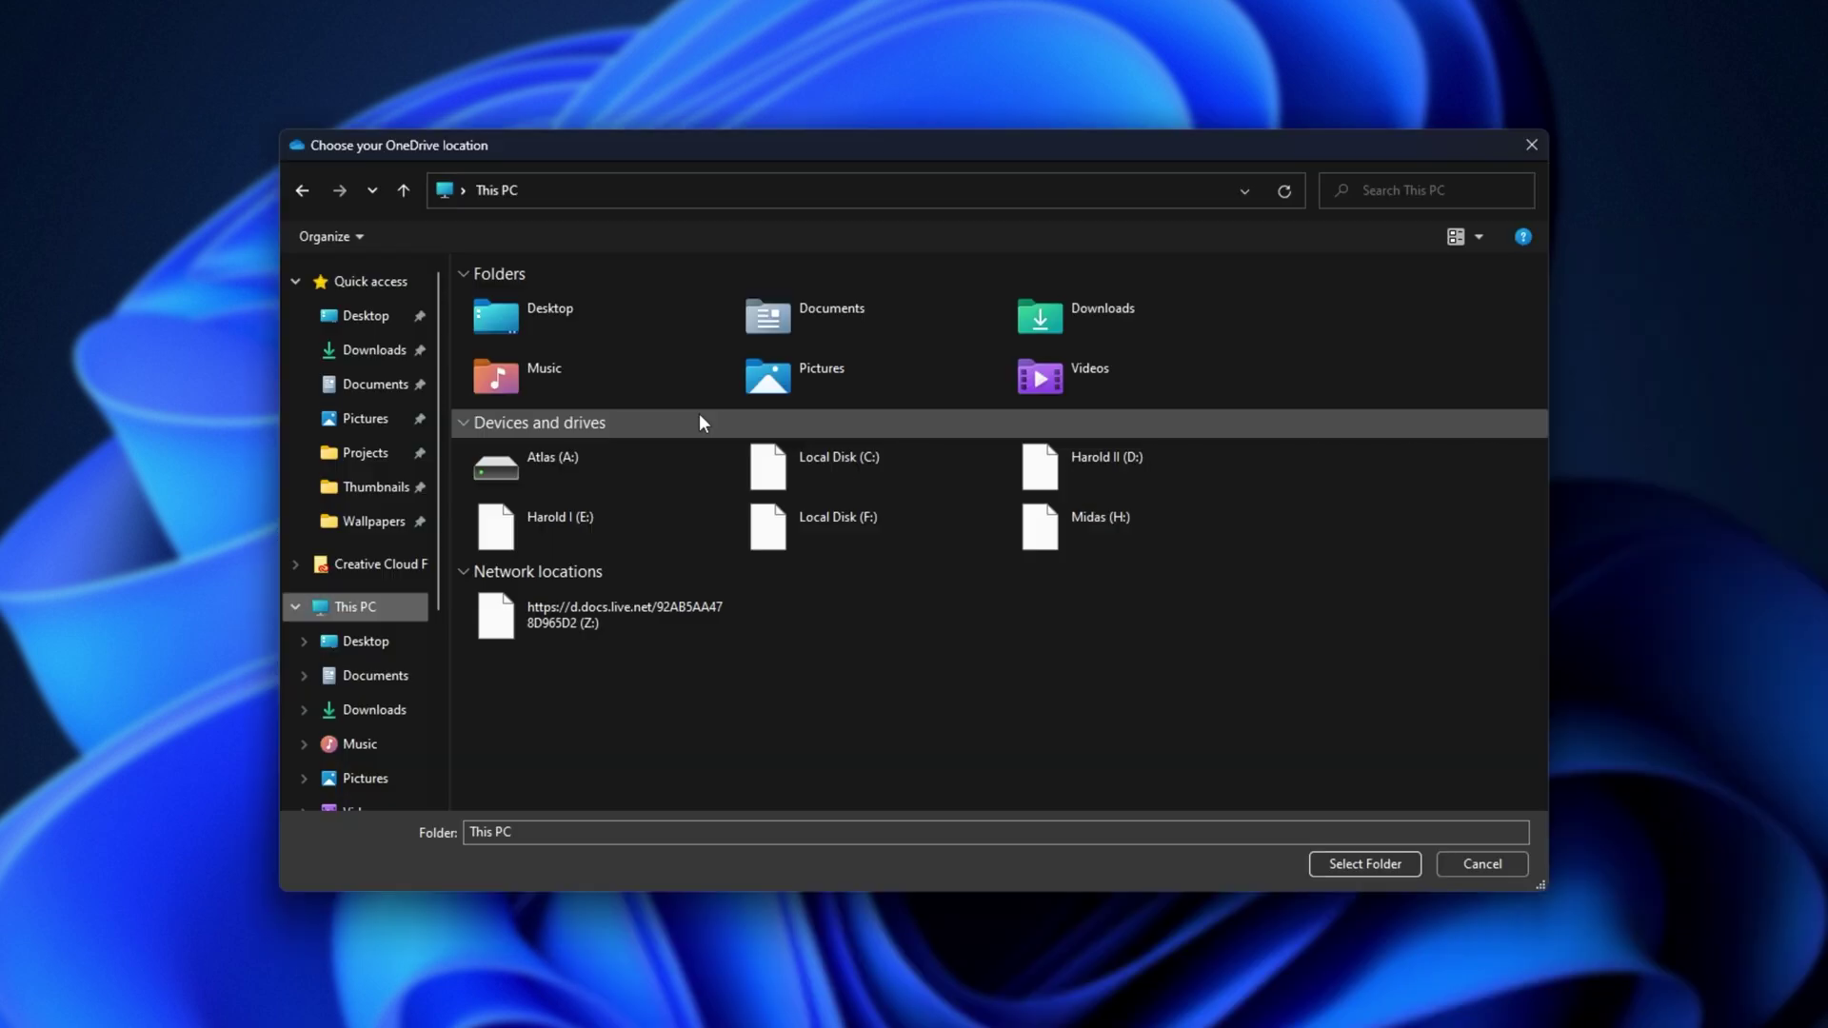
pyautogui.doubleClick(655, 526)
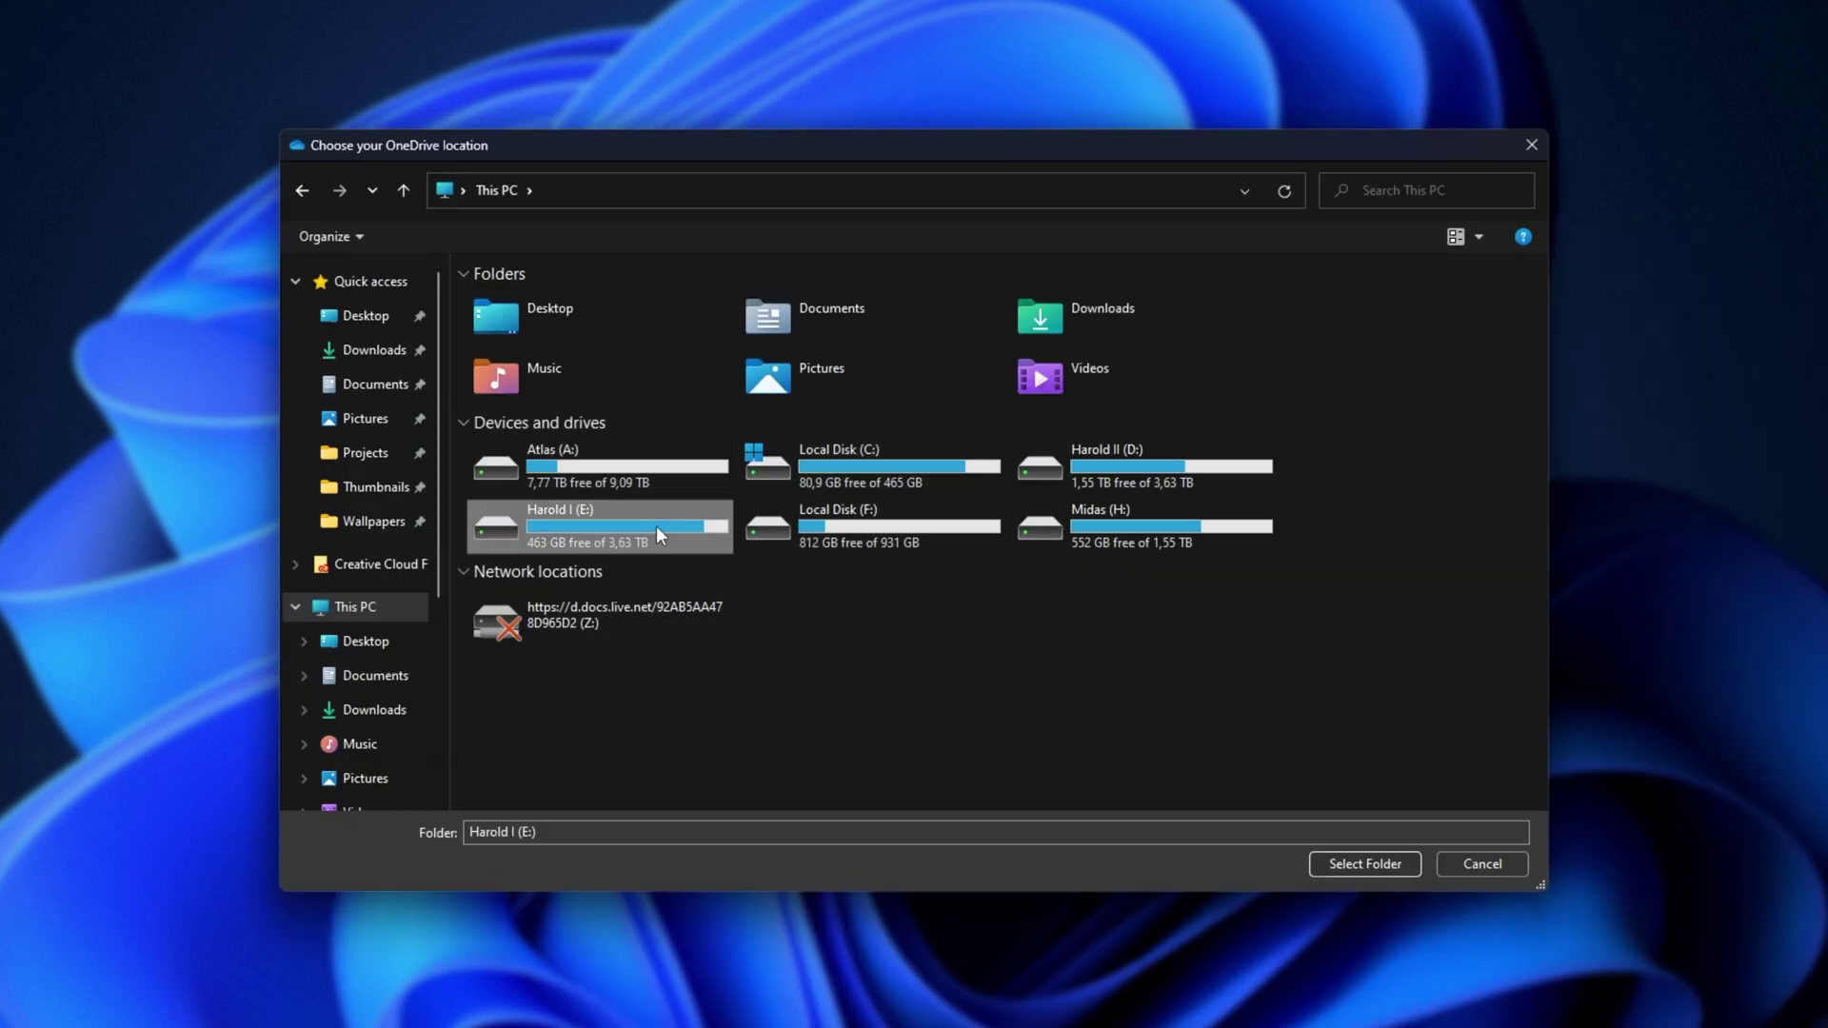
pyautogui.doubleClick(579, 442)
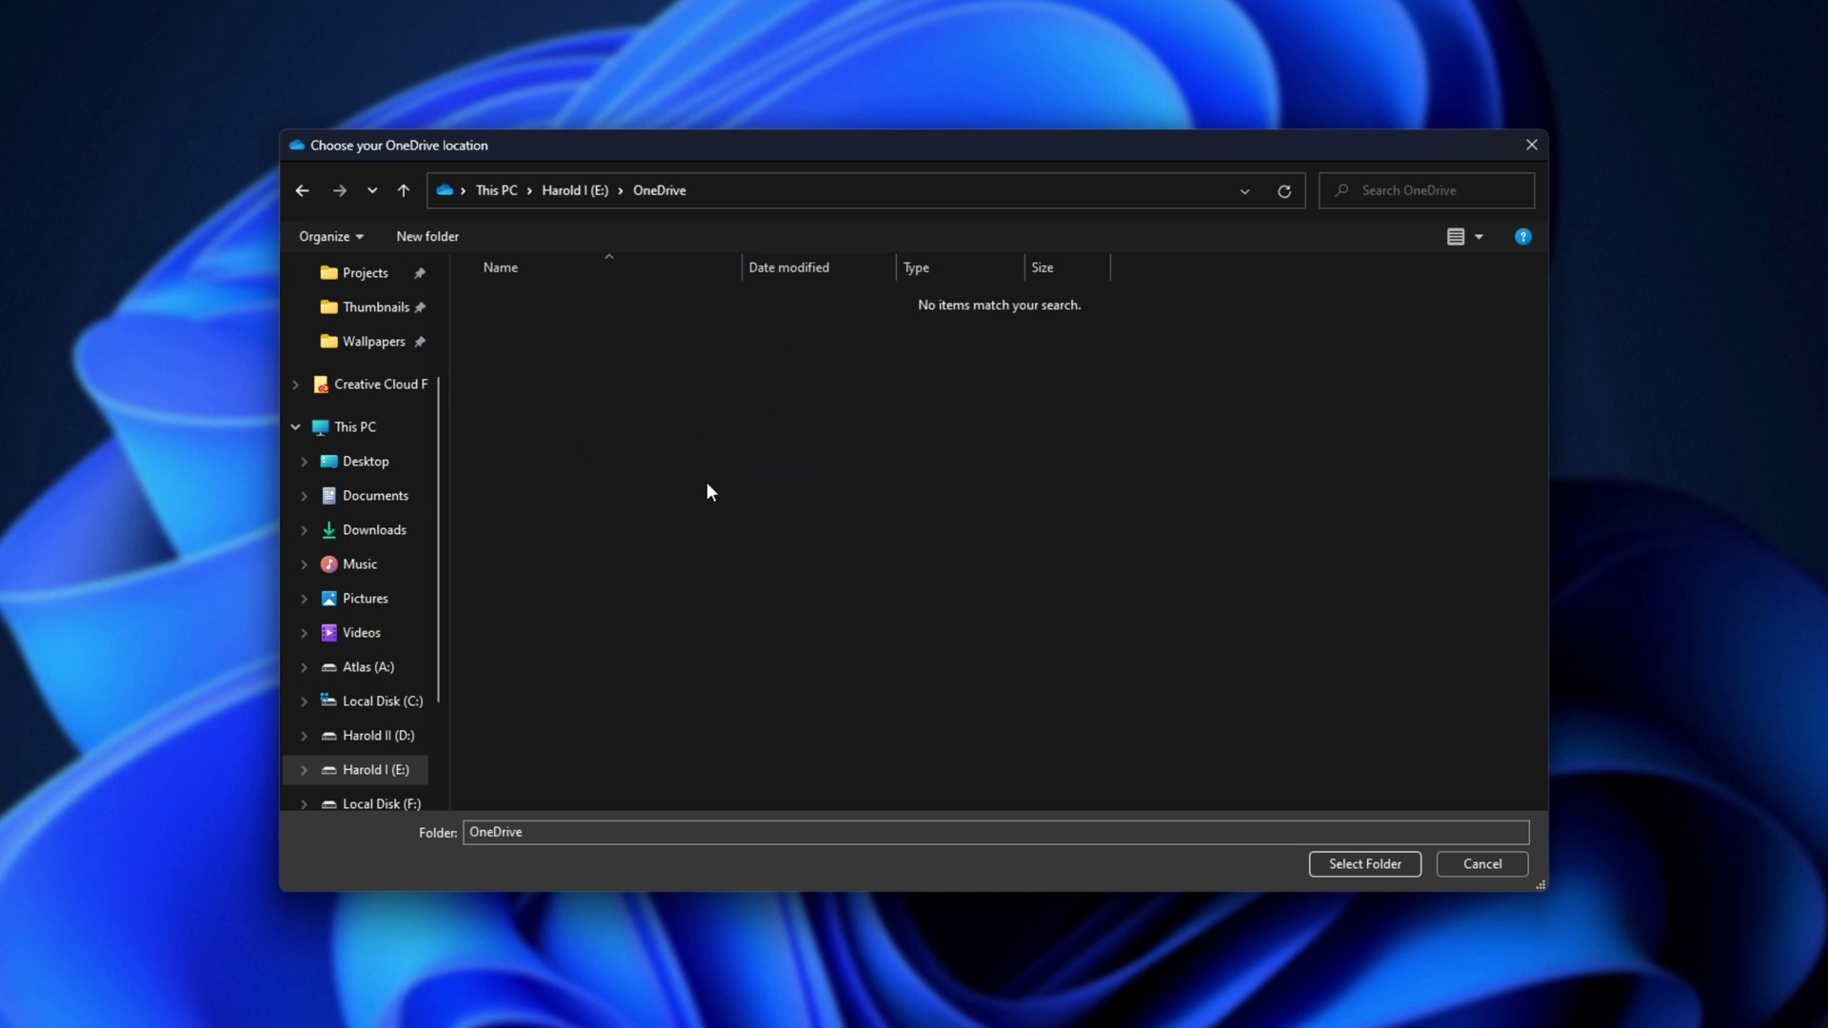
pyautogui.click(1329, 866)
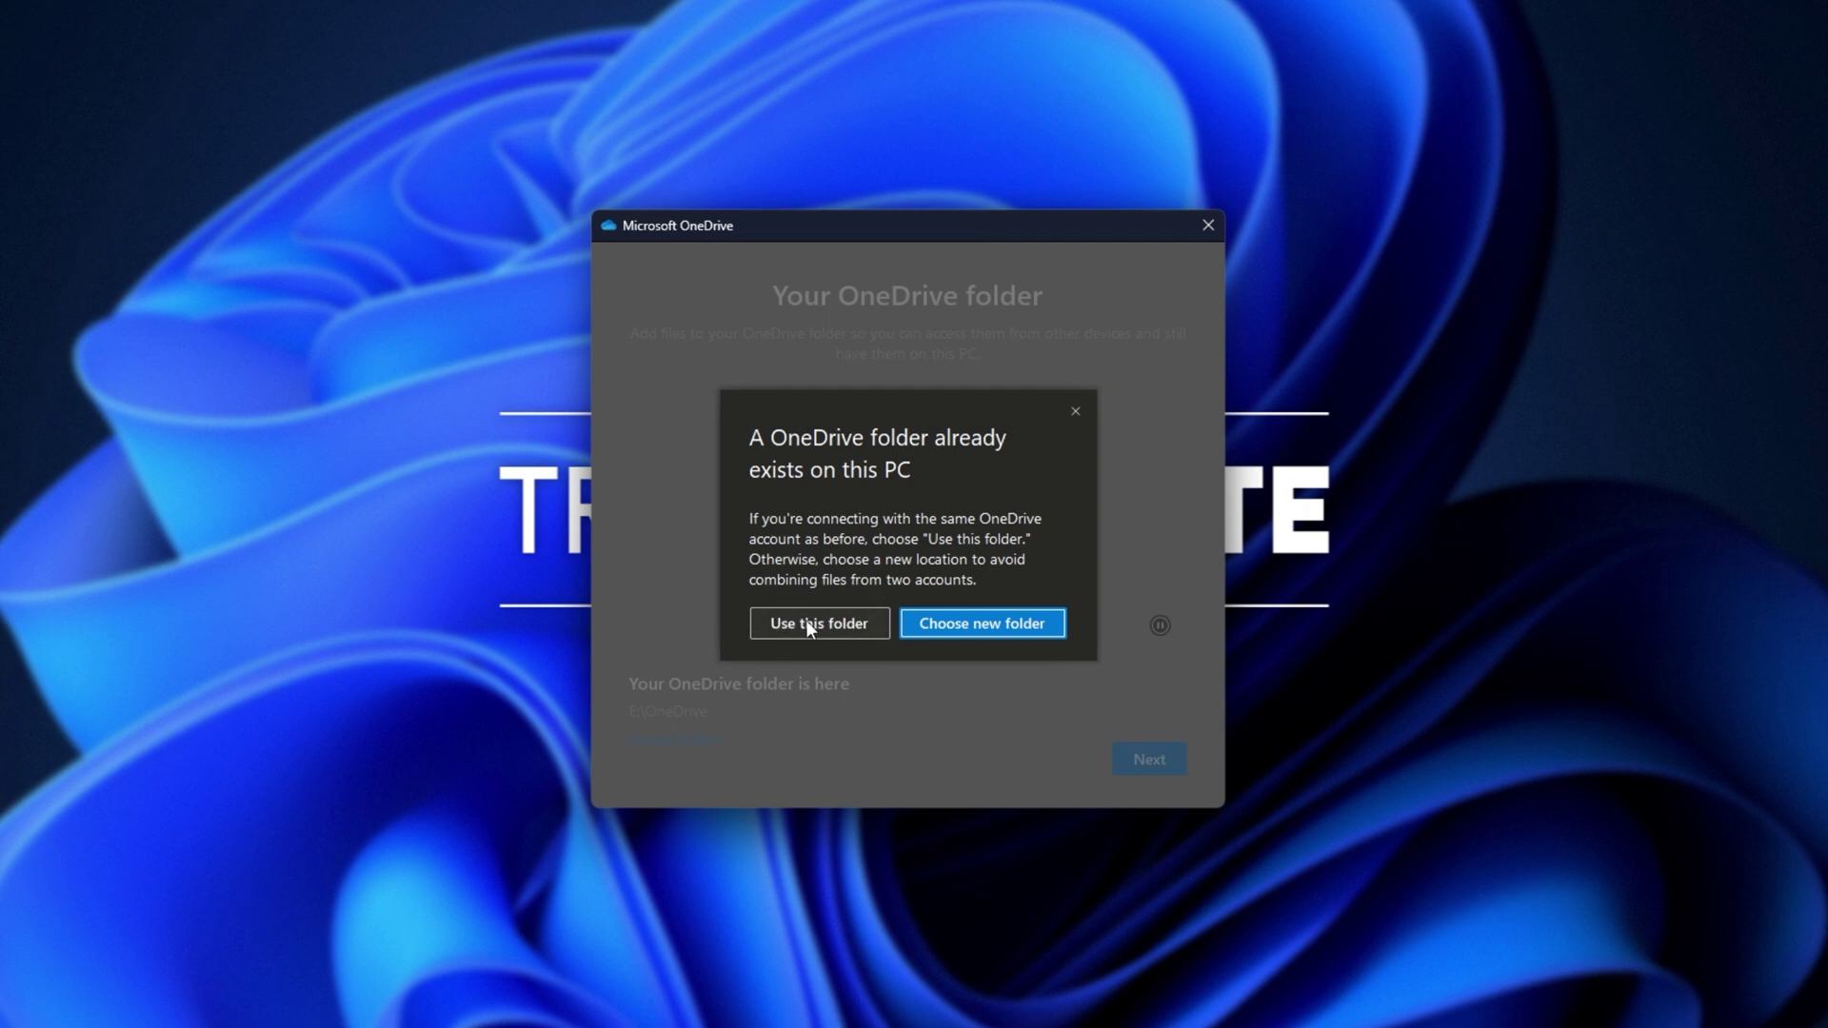
pyautogui.click(817, 631)
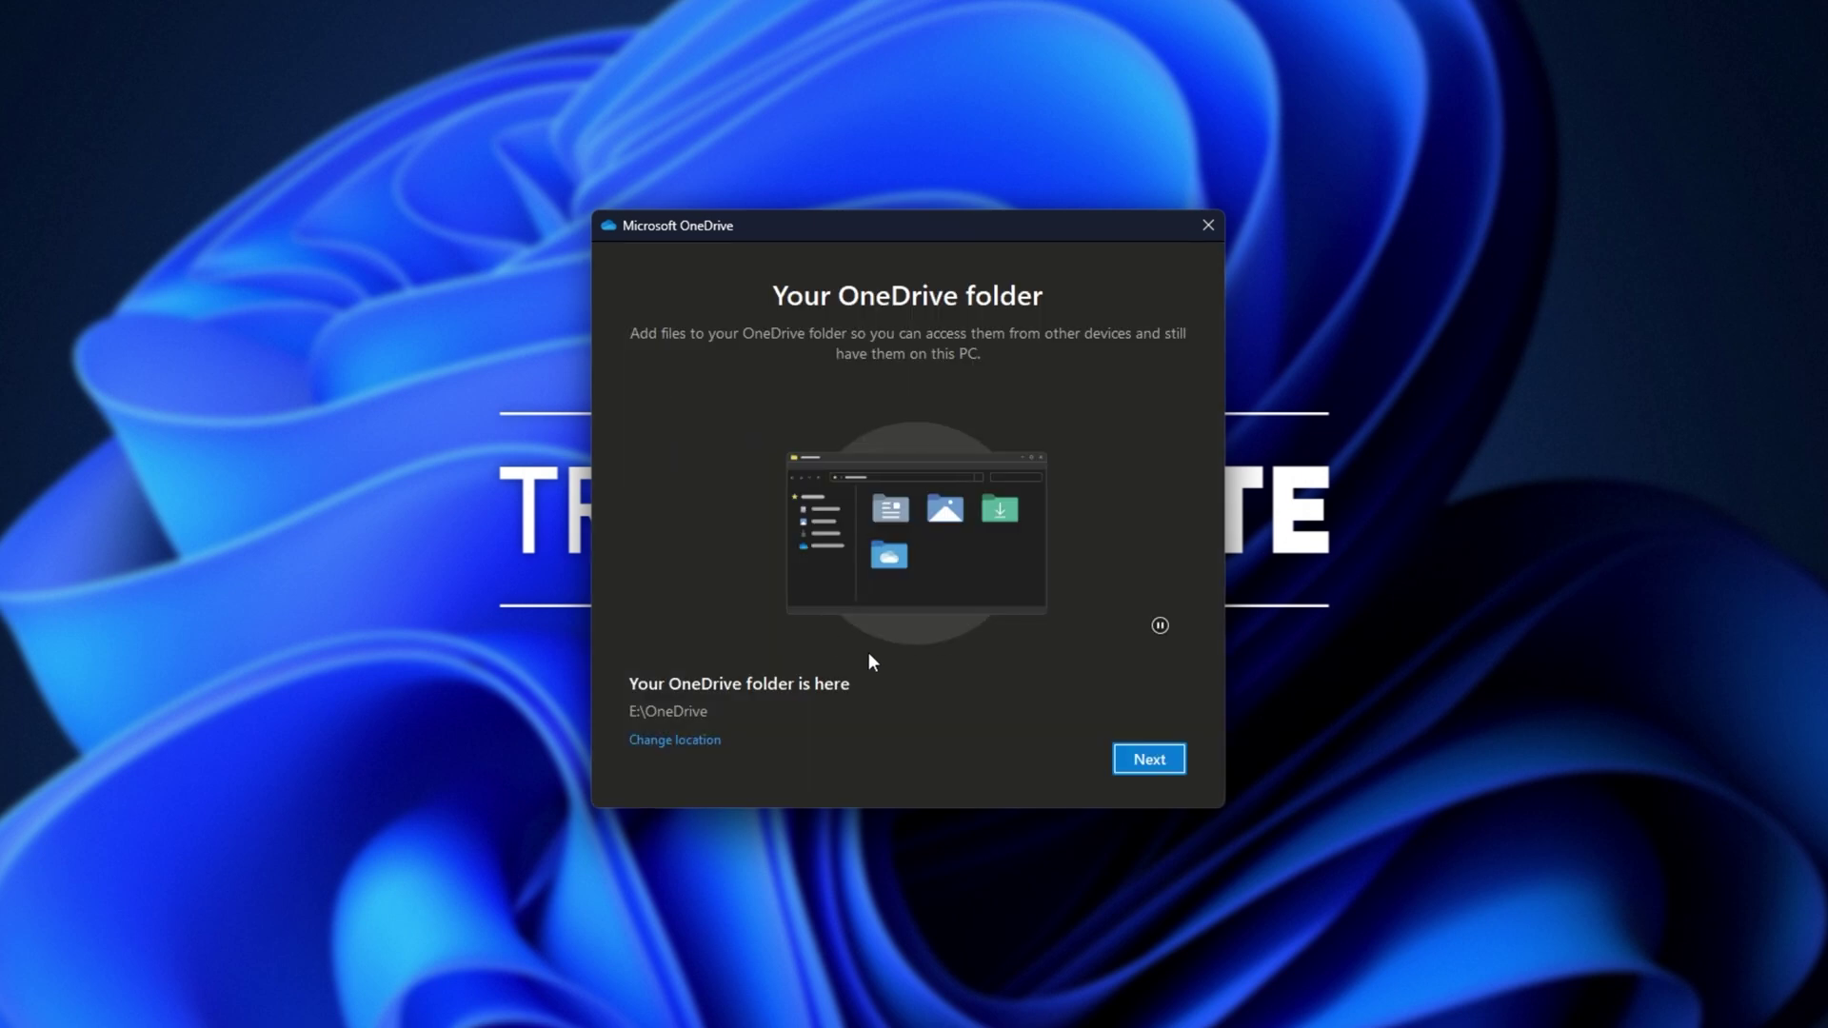
# Get through the OneDrive intro pages, skip the mobile app, and open E:\OneDrive.
pyautogui.click(1136, 761)
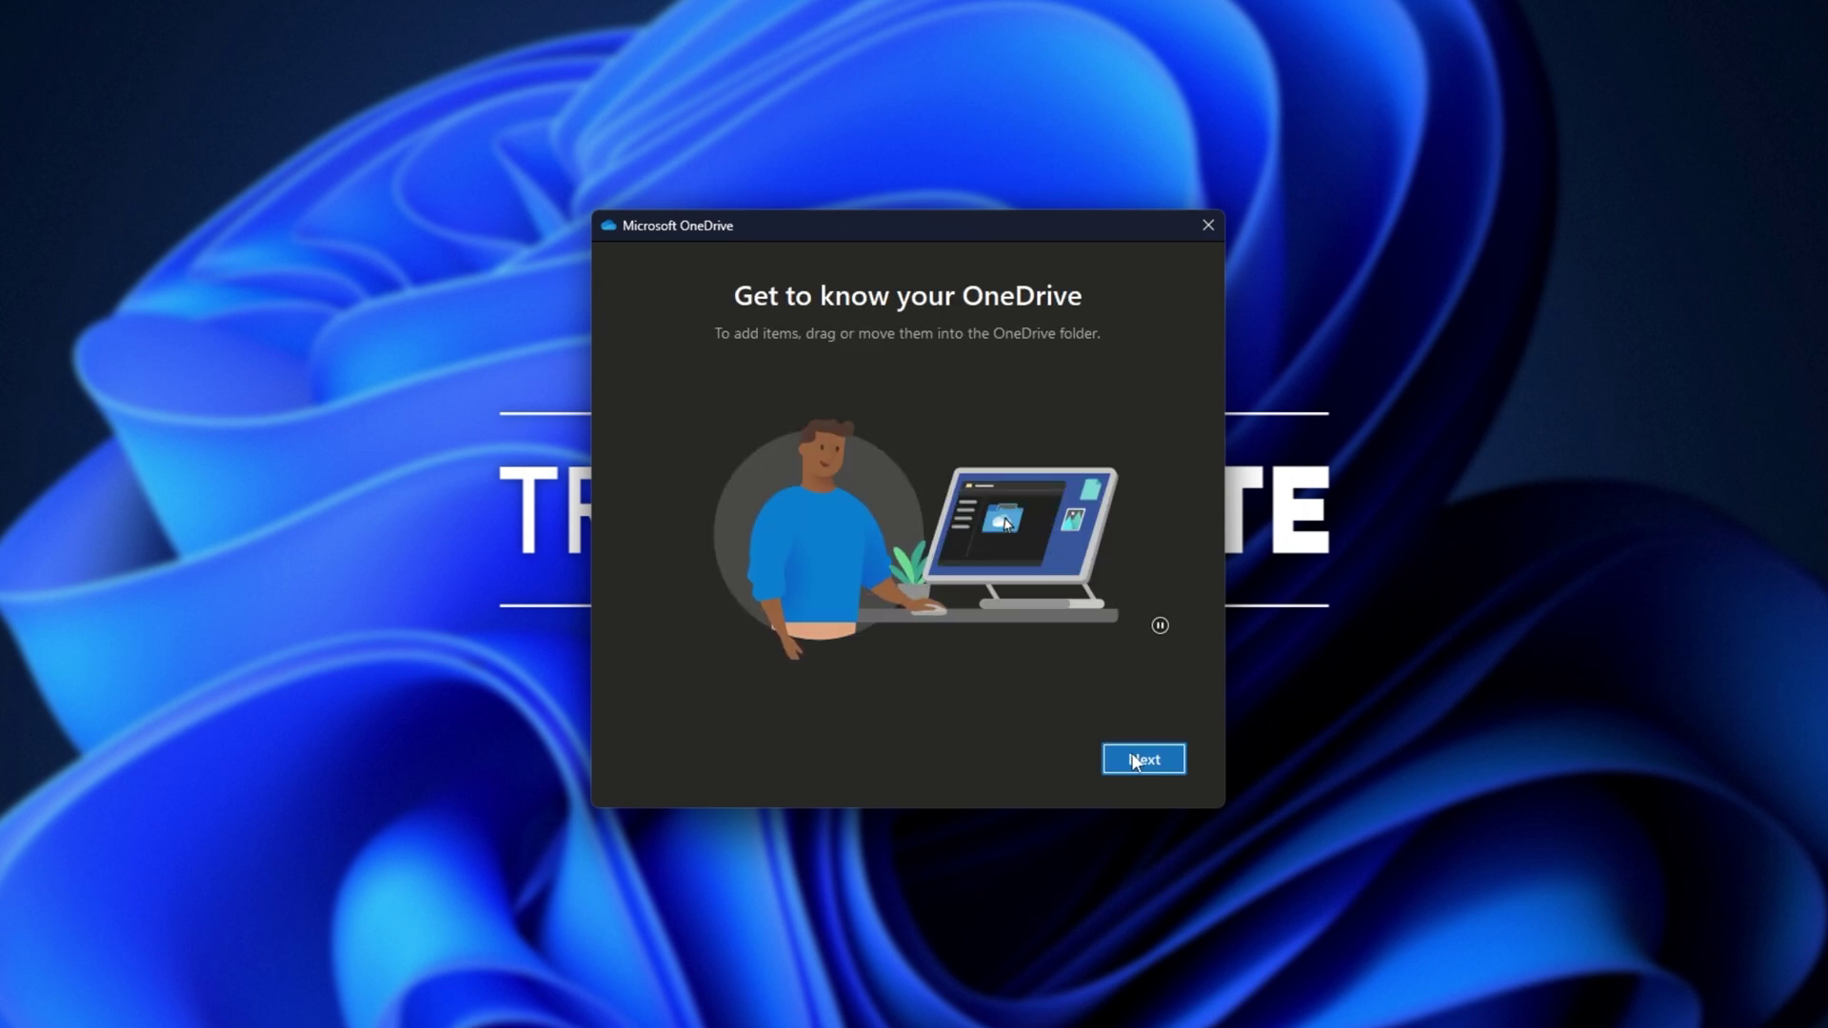
pyautogui.click(1135, 762)
pyautogui.click(1135, 762)
pyautogui.click(1136, 762)
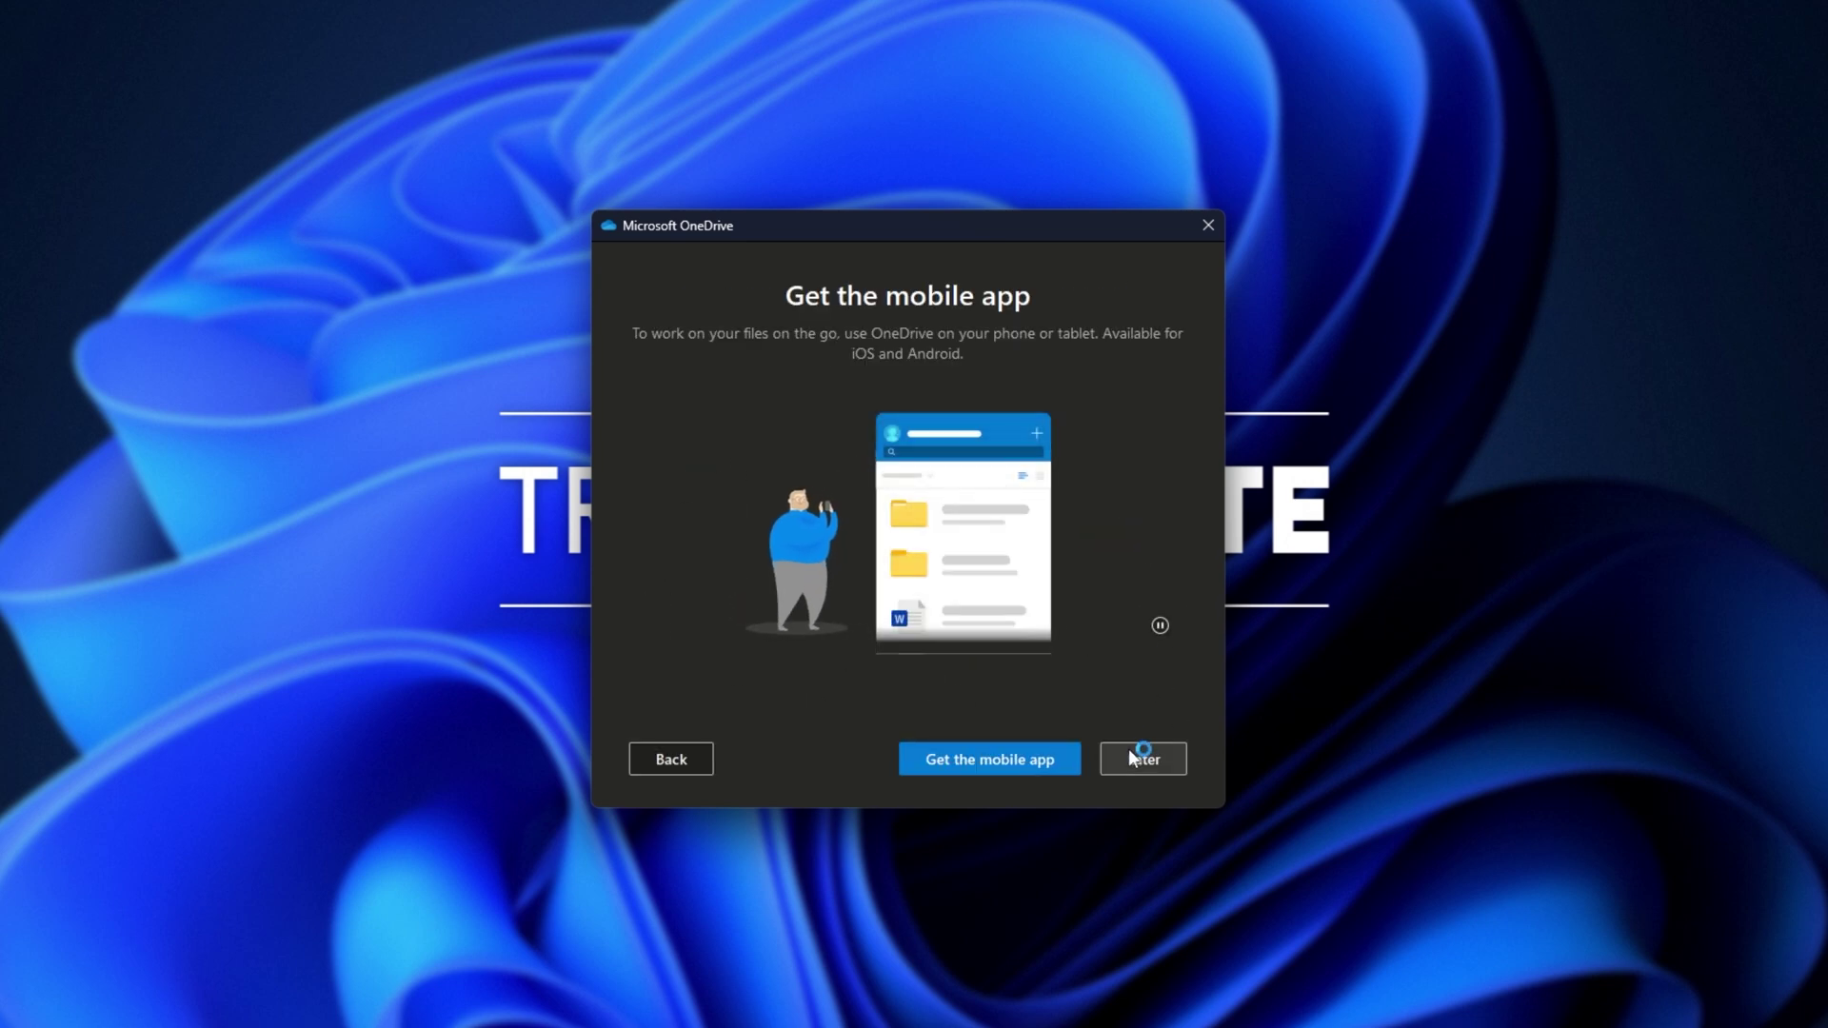
pyautogui.click(1135, 757)
pyautogui.click(1103, 762)
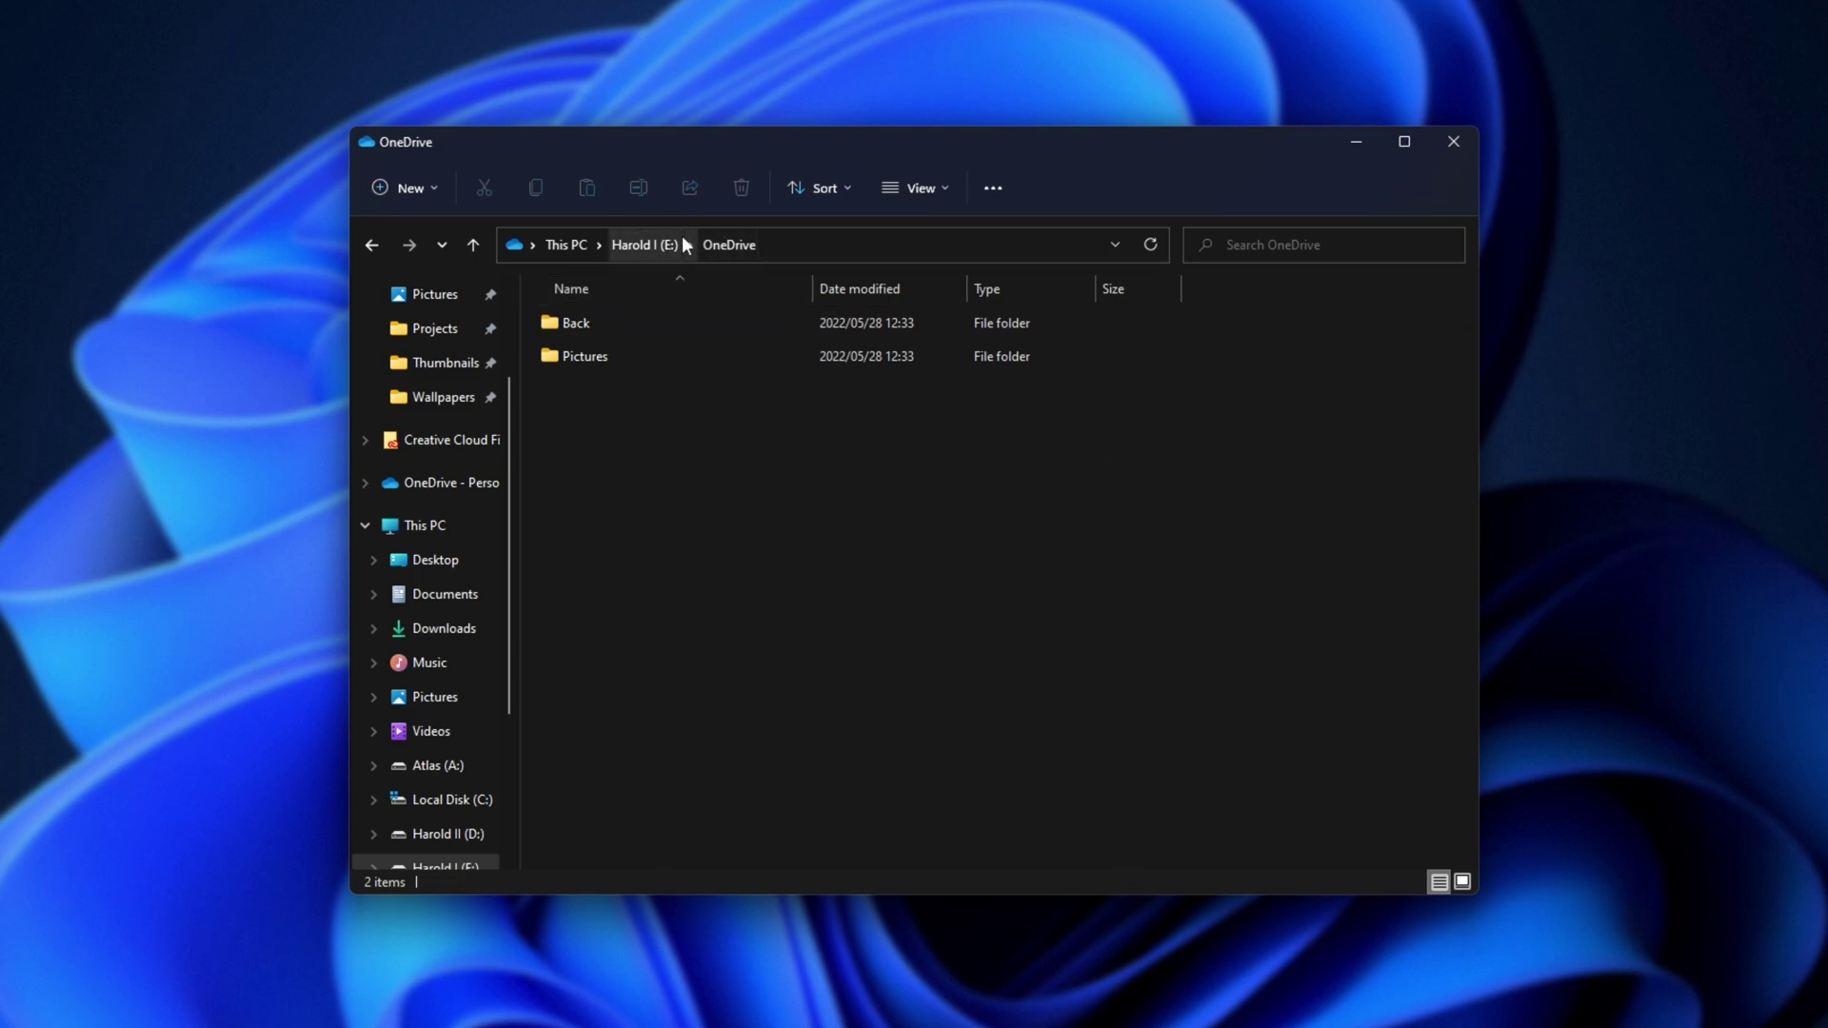
# Select the Back and Pictures folders in OneDrive - Personal to confirm they're syncing, then go to This PC.
pyautogui.click(461, 488)
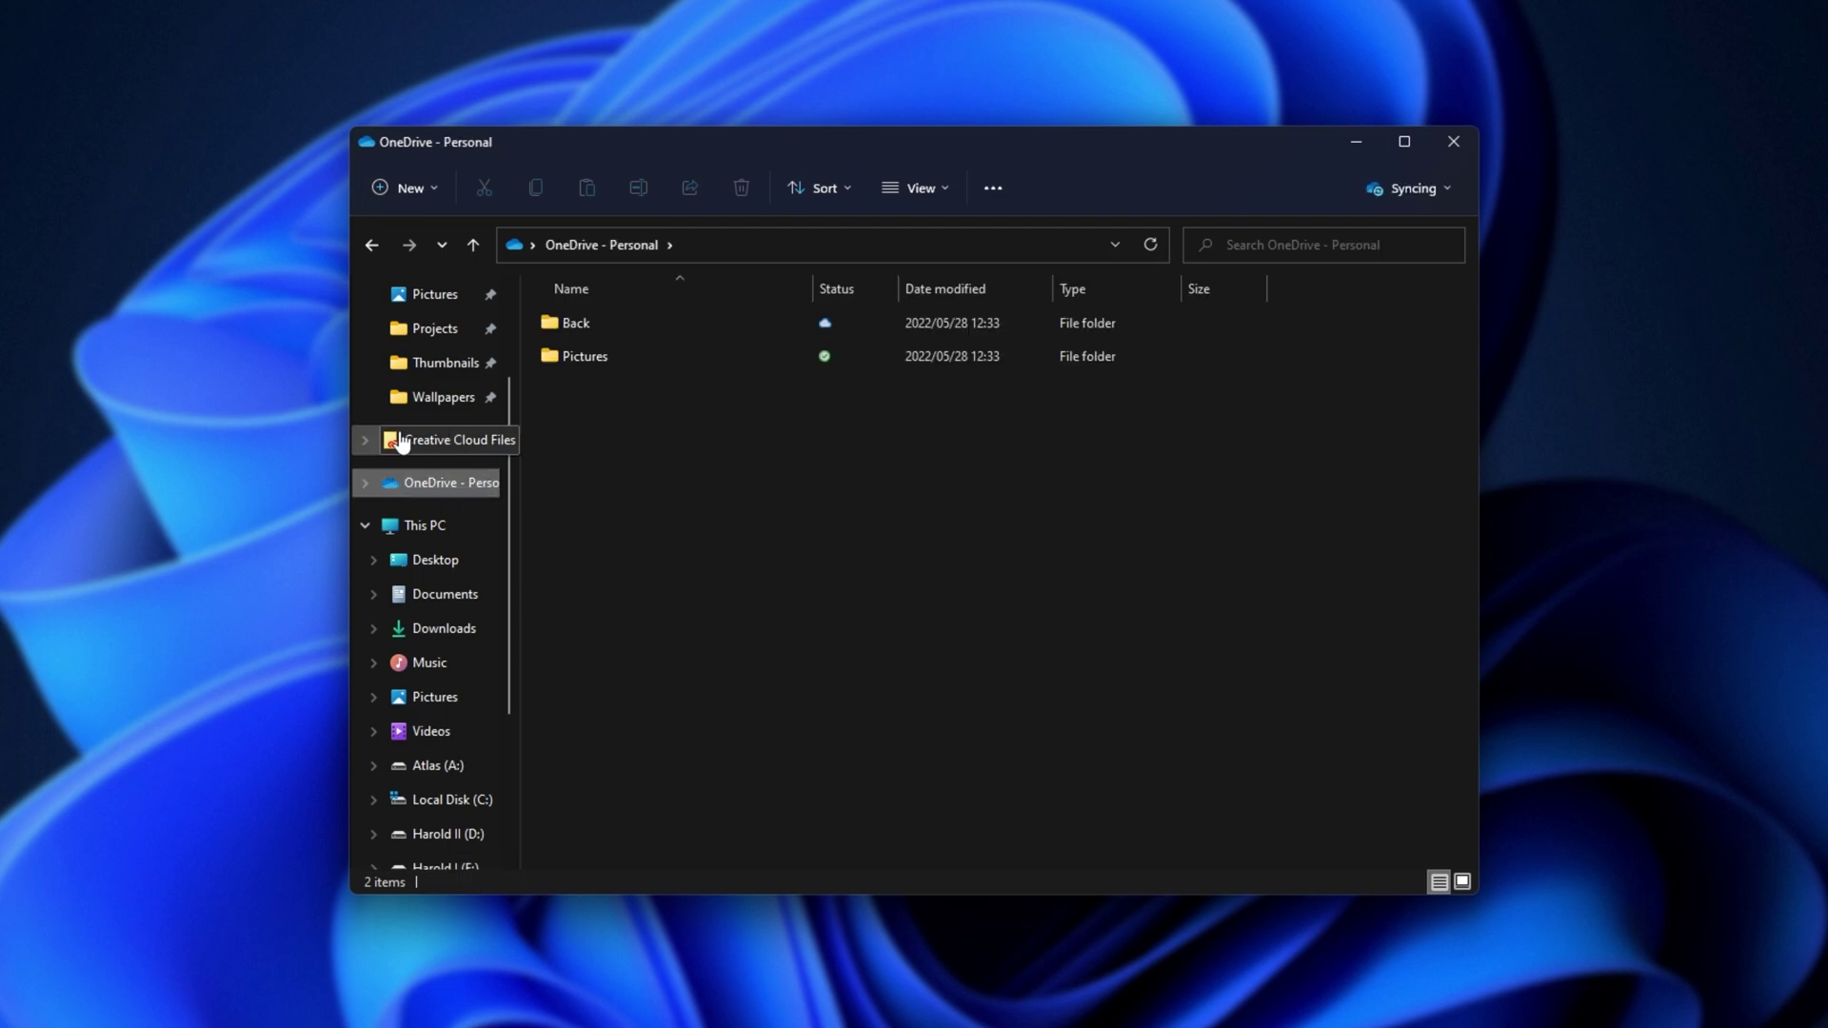
pyautogui.moveTo(711, 528); pyautogui.dragTo(653, 240)
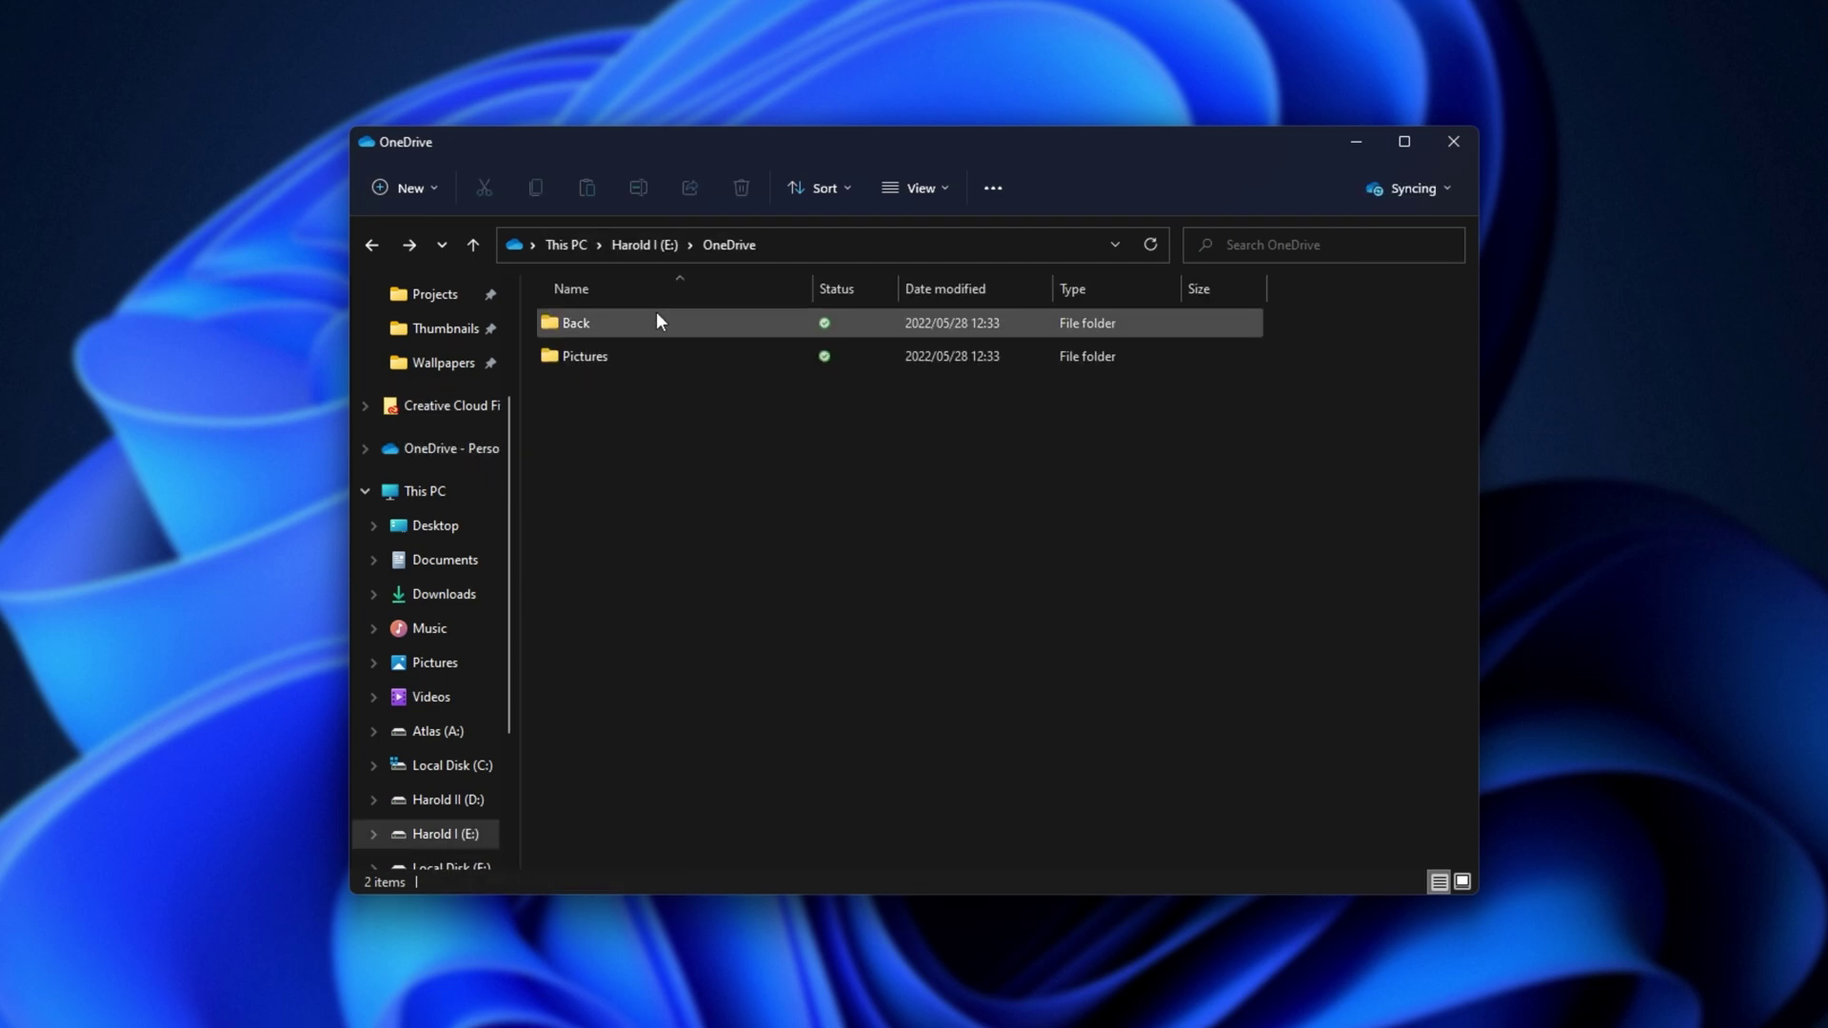
pyautogui.moveTo(808, 508); pyautogui.dragTo(659, 385)
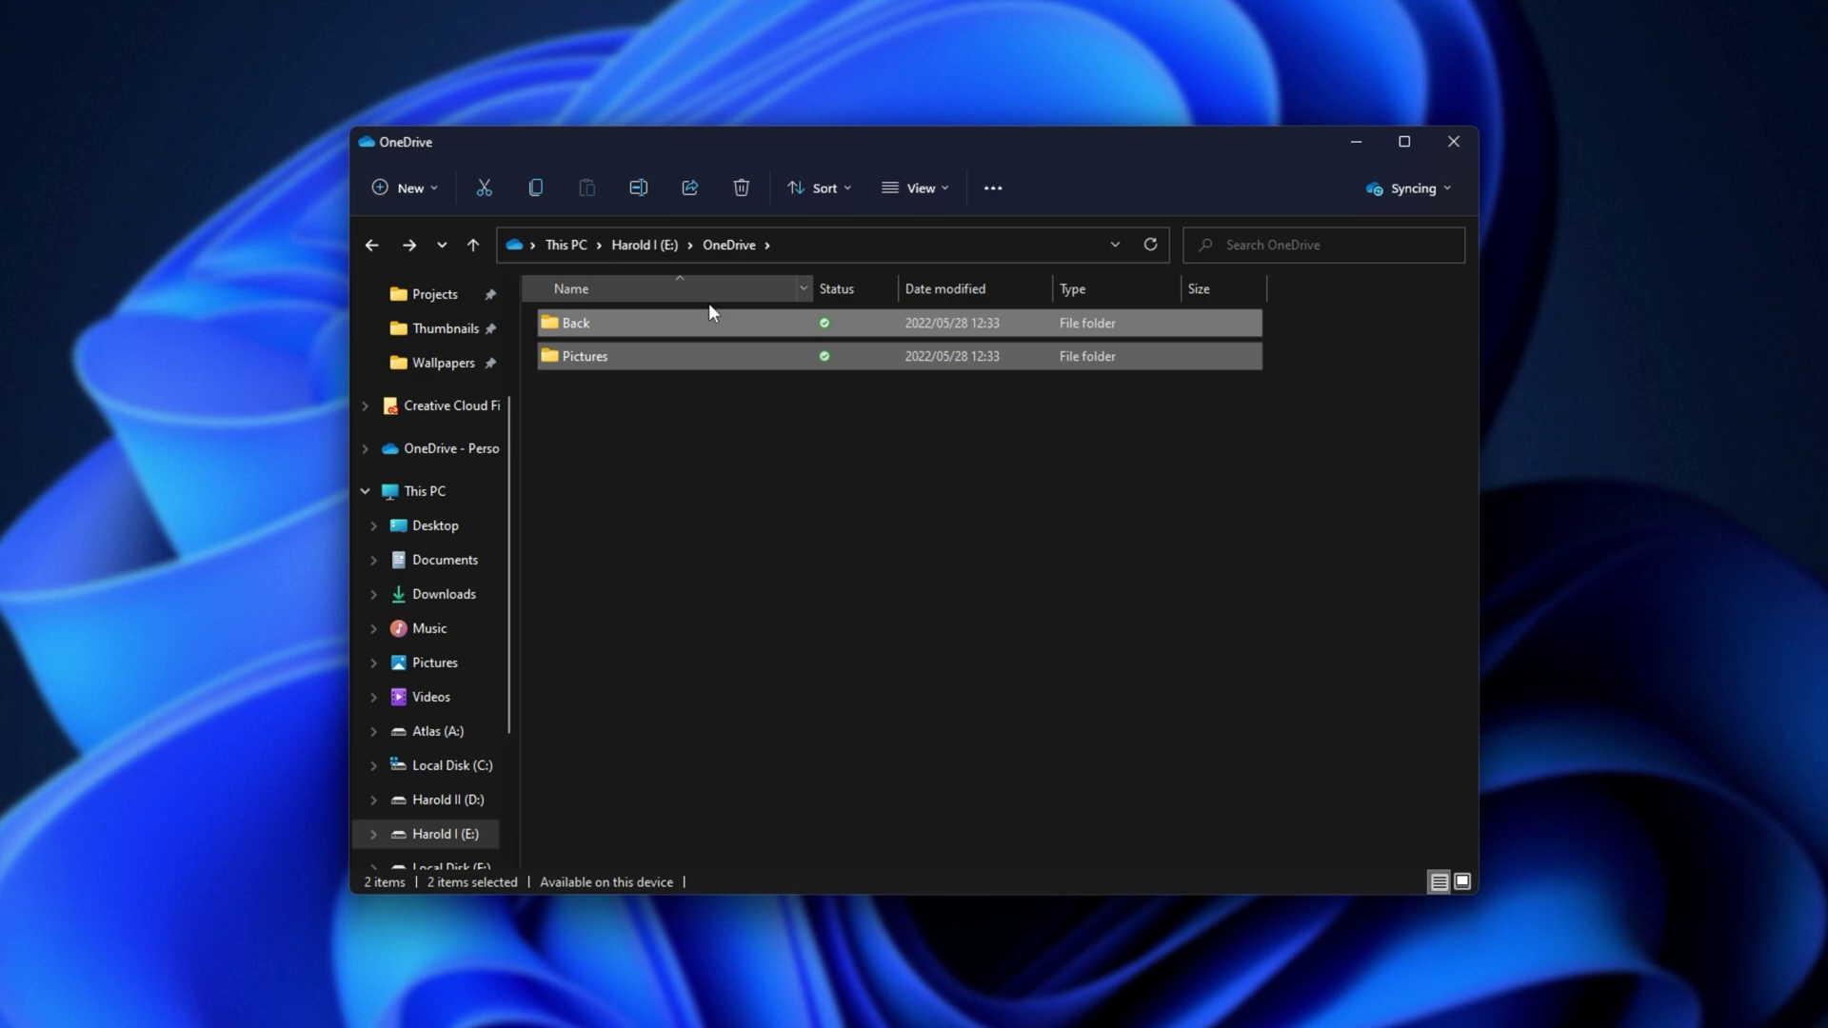
pyautogui.click(453, 449)
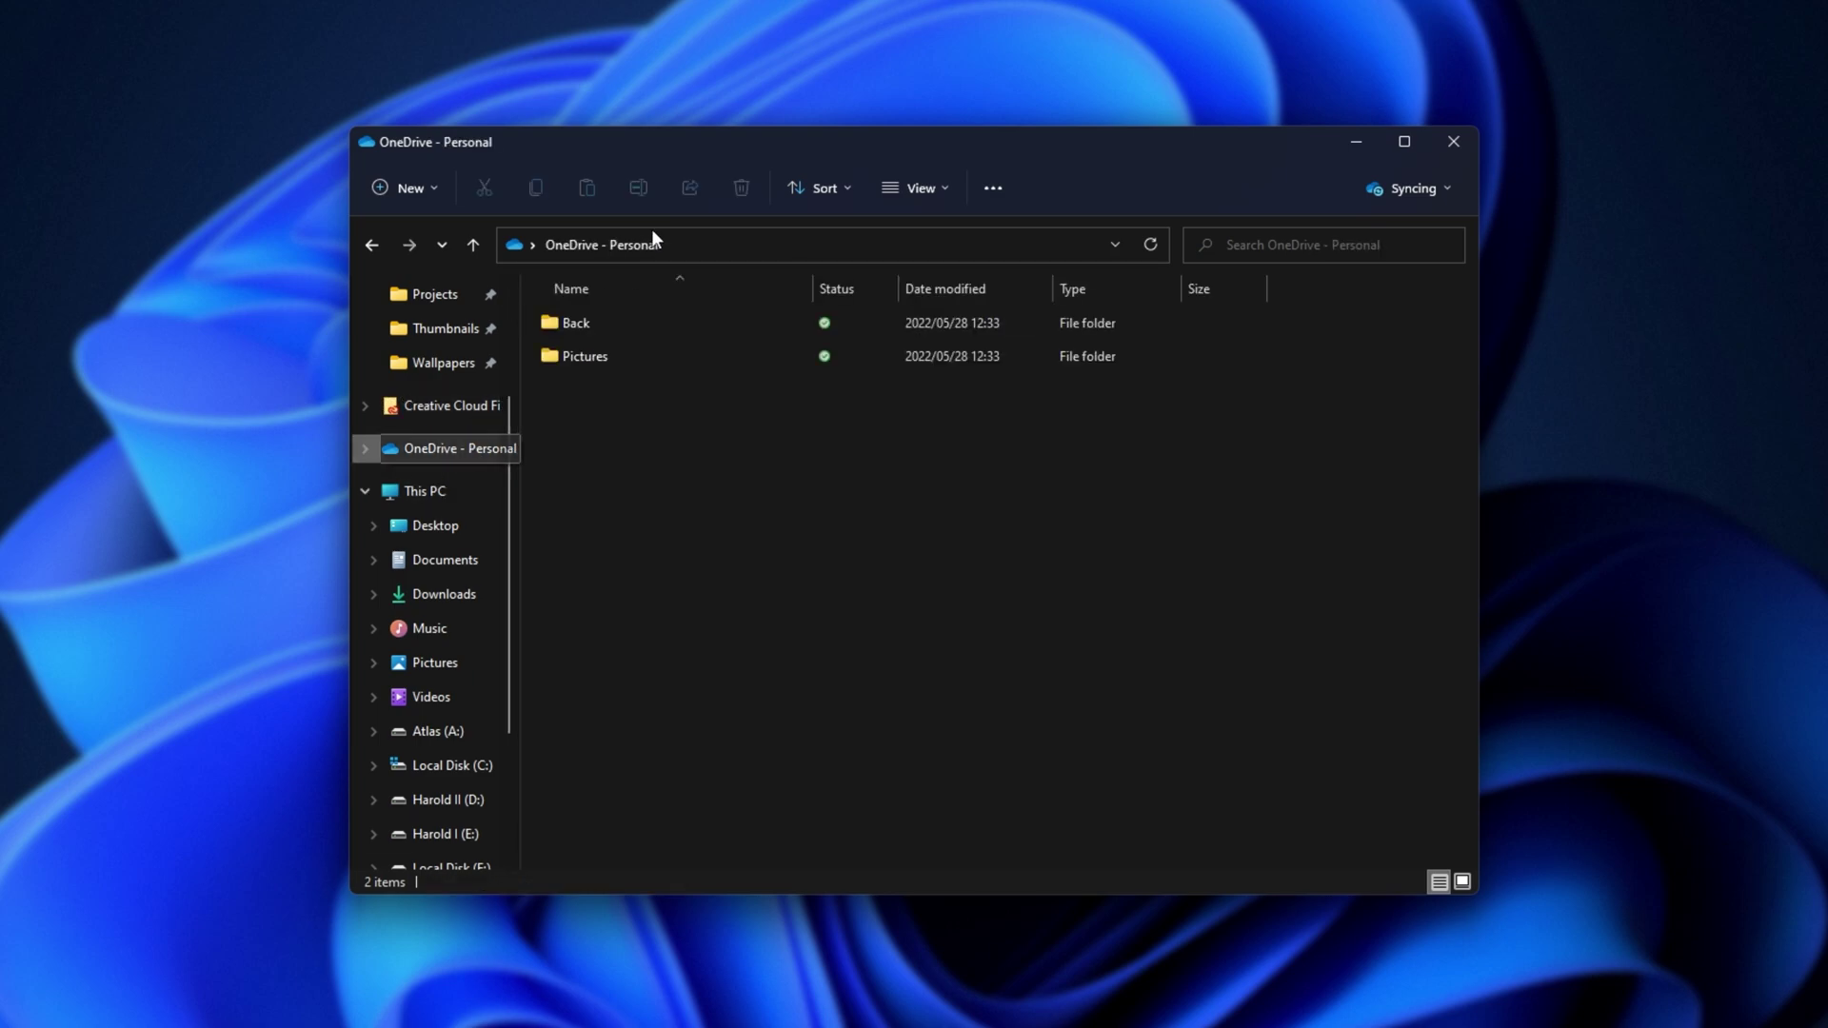
pyautogui.moveTo(790, 496); pyautogui.dragTo(760, 368)
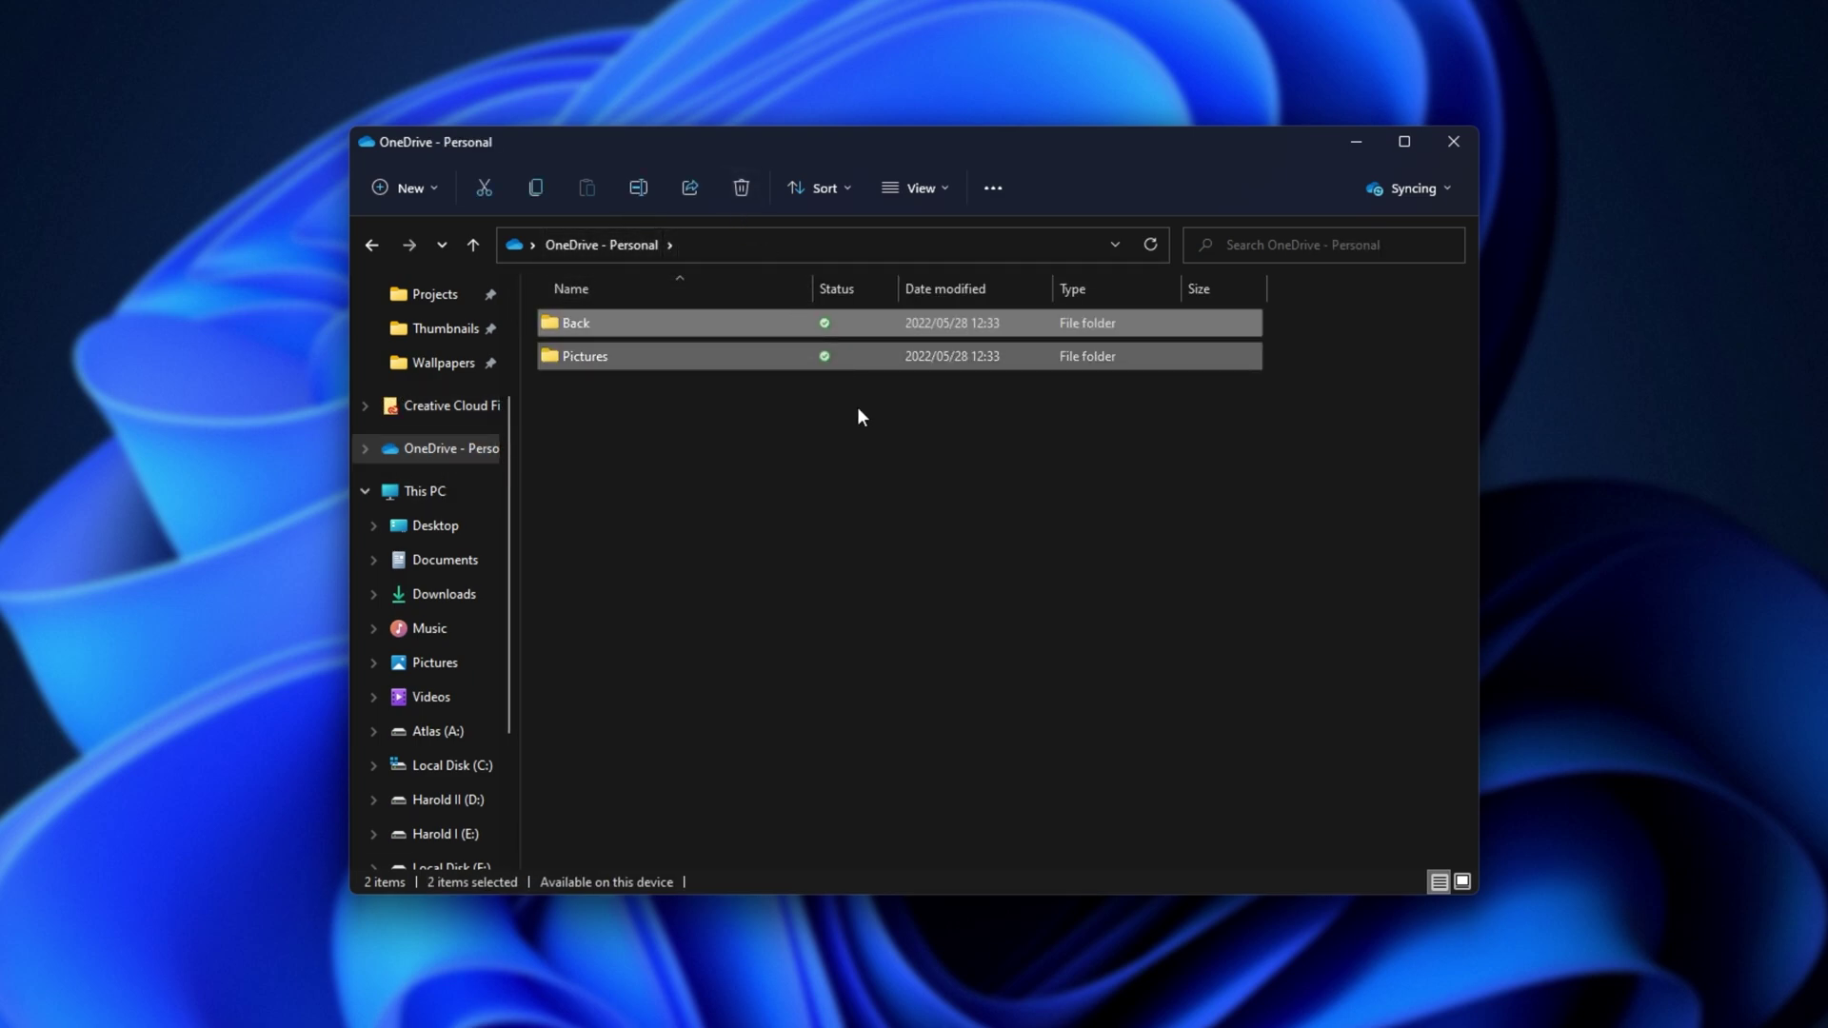
pyautogui.click(863, 424)
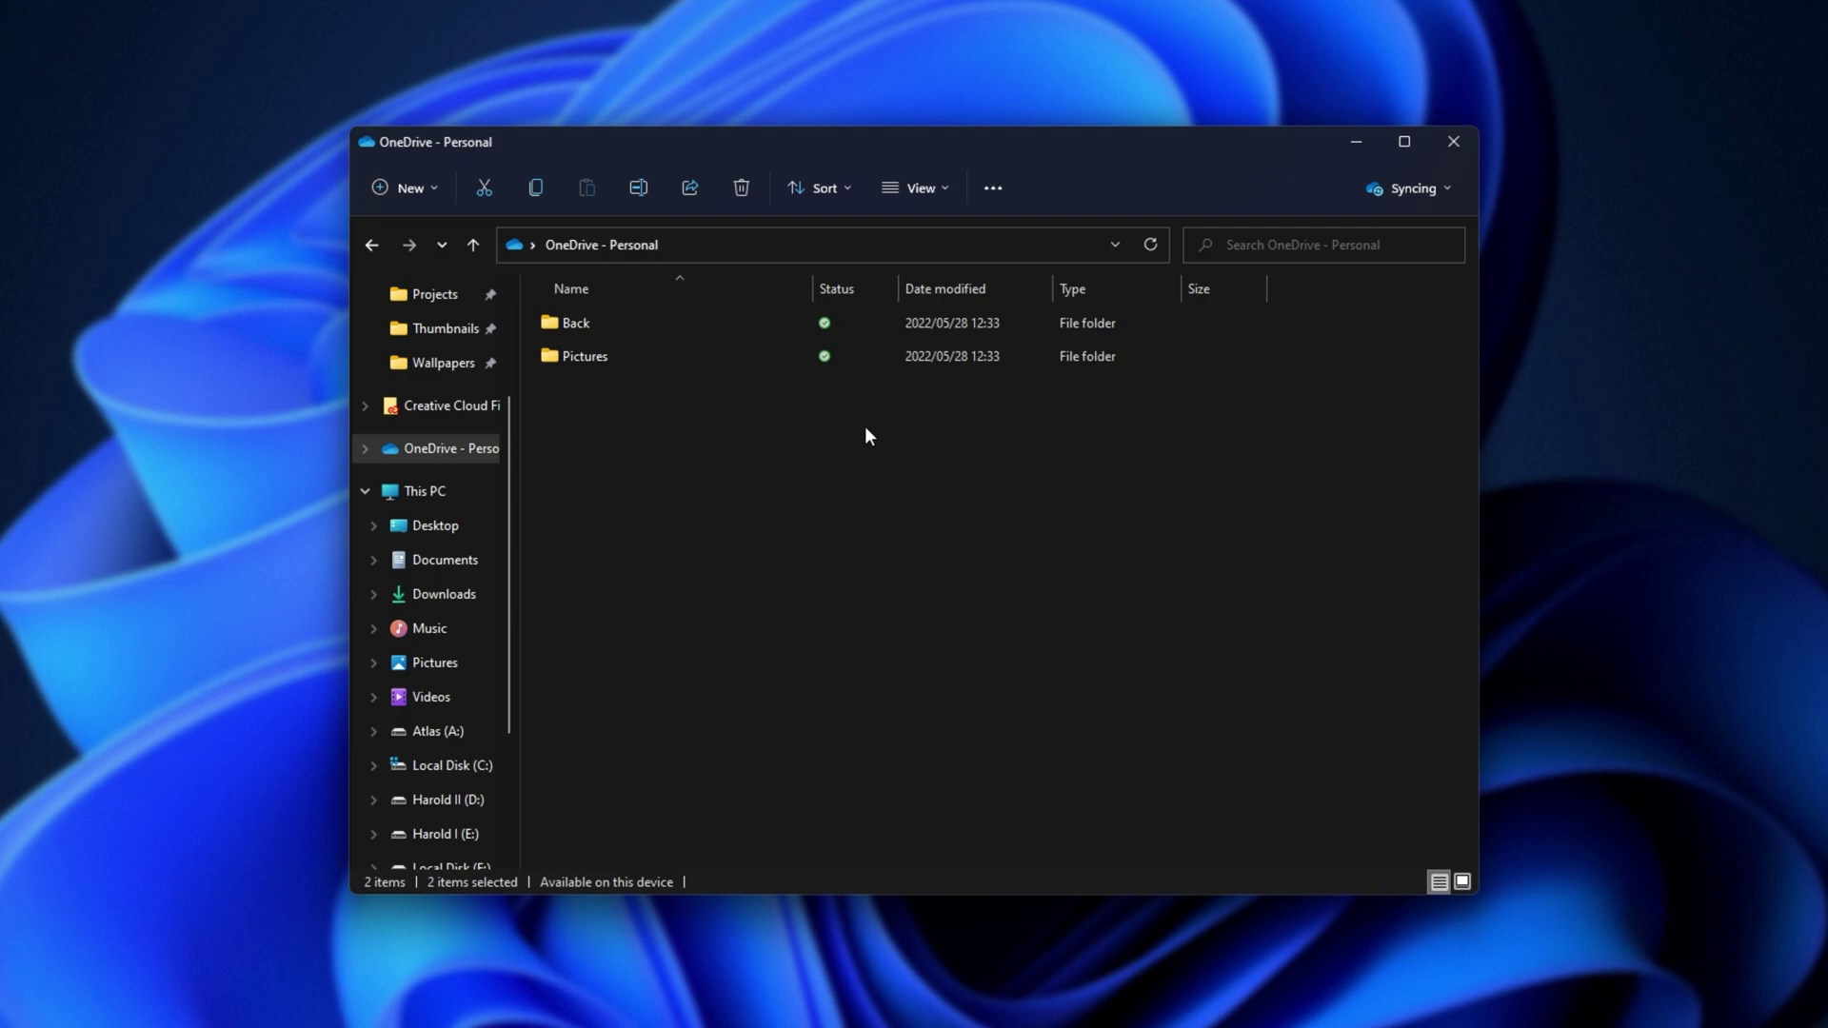
pyautogui.click(445, 489)
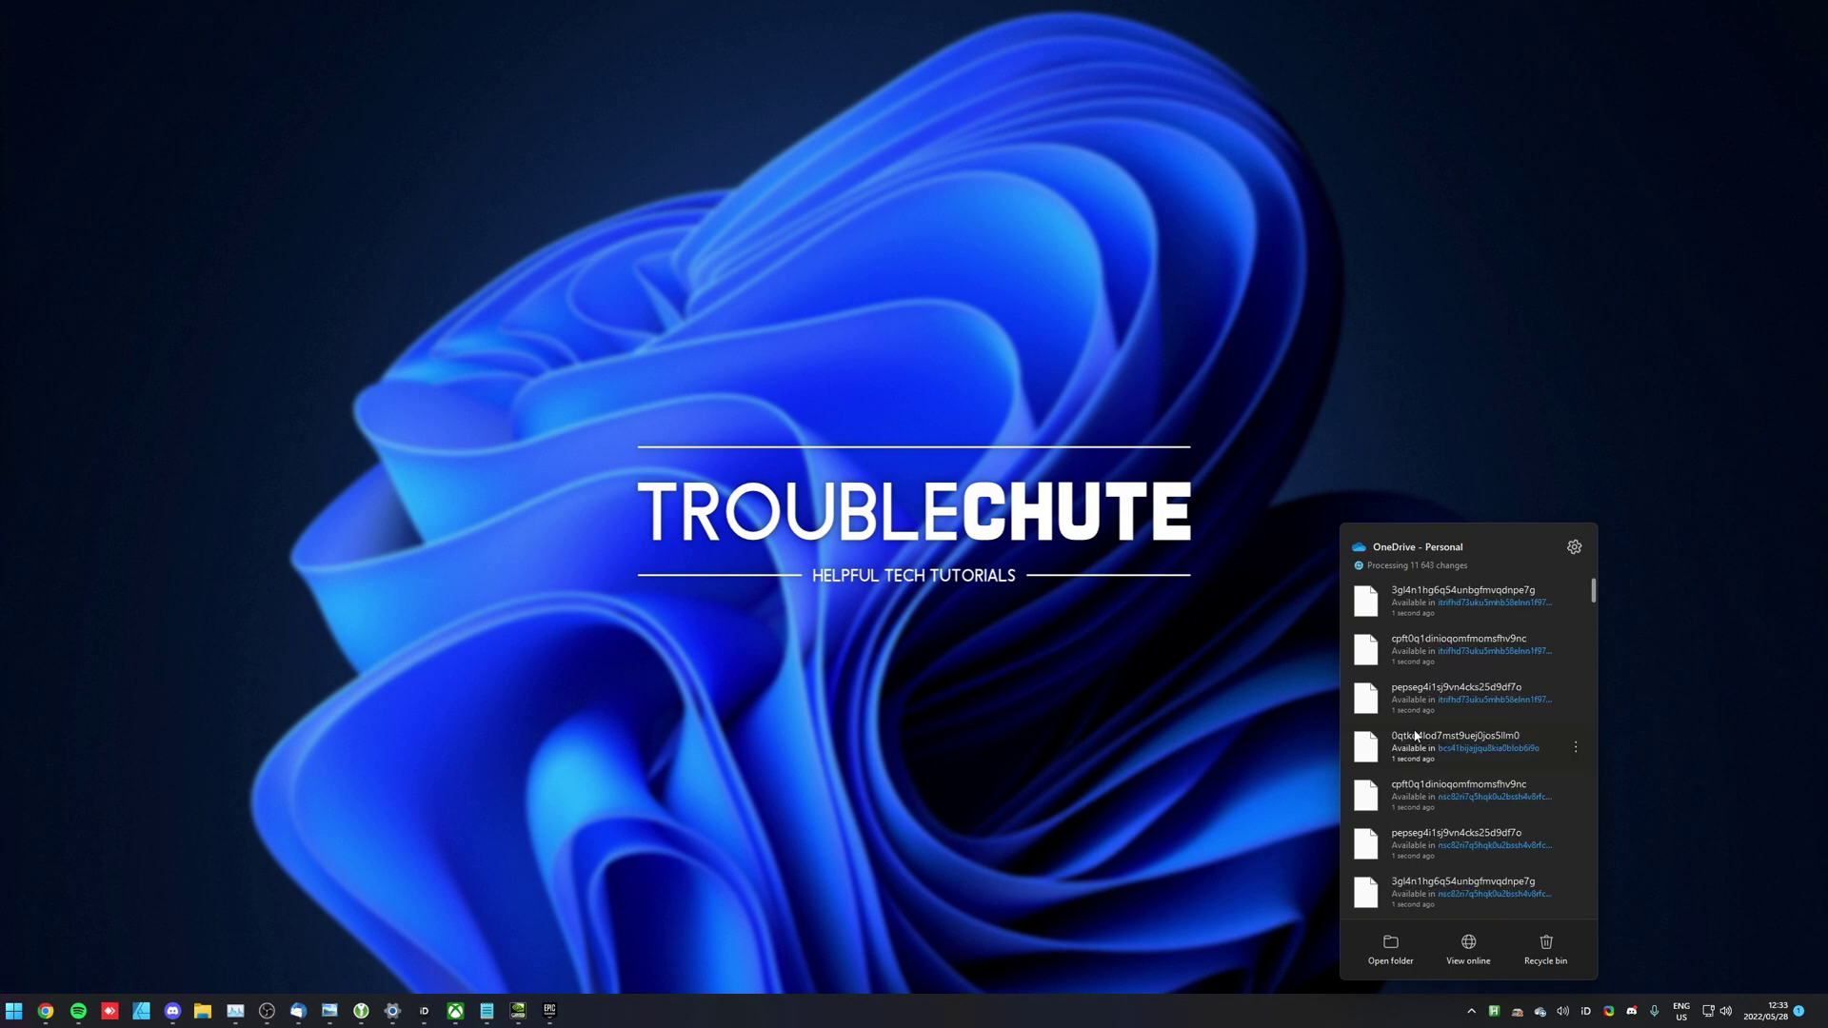
# Open OneDrive settings to review the Account page (271 GB of 1 029 GB used) and Backup tab.
pyautogui.click(1574, 548)
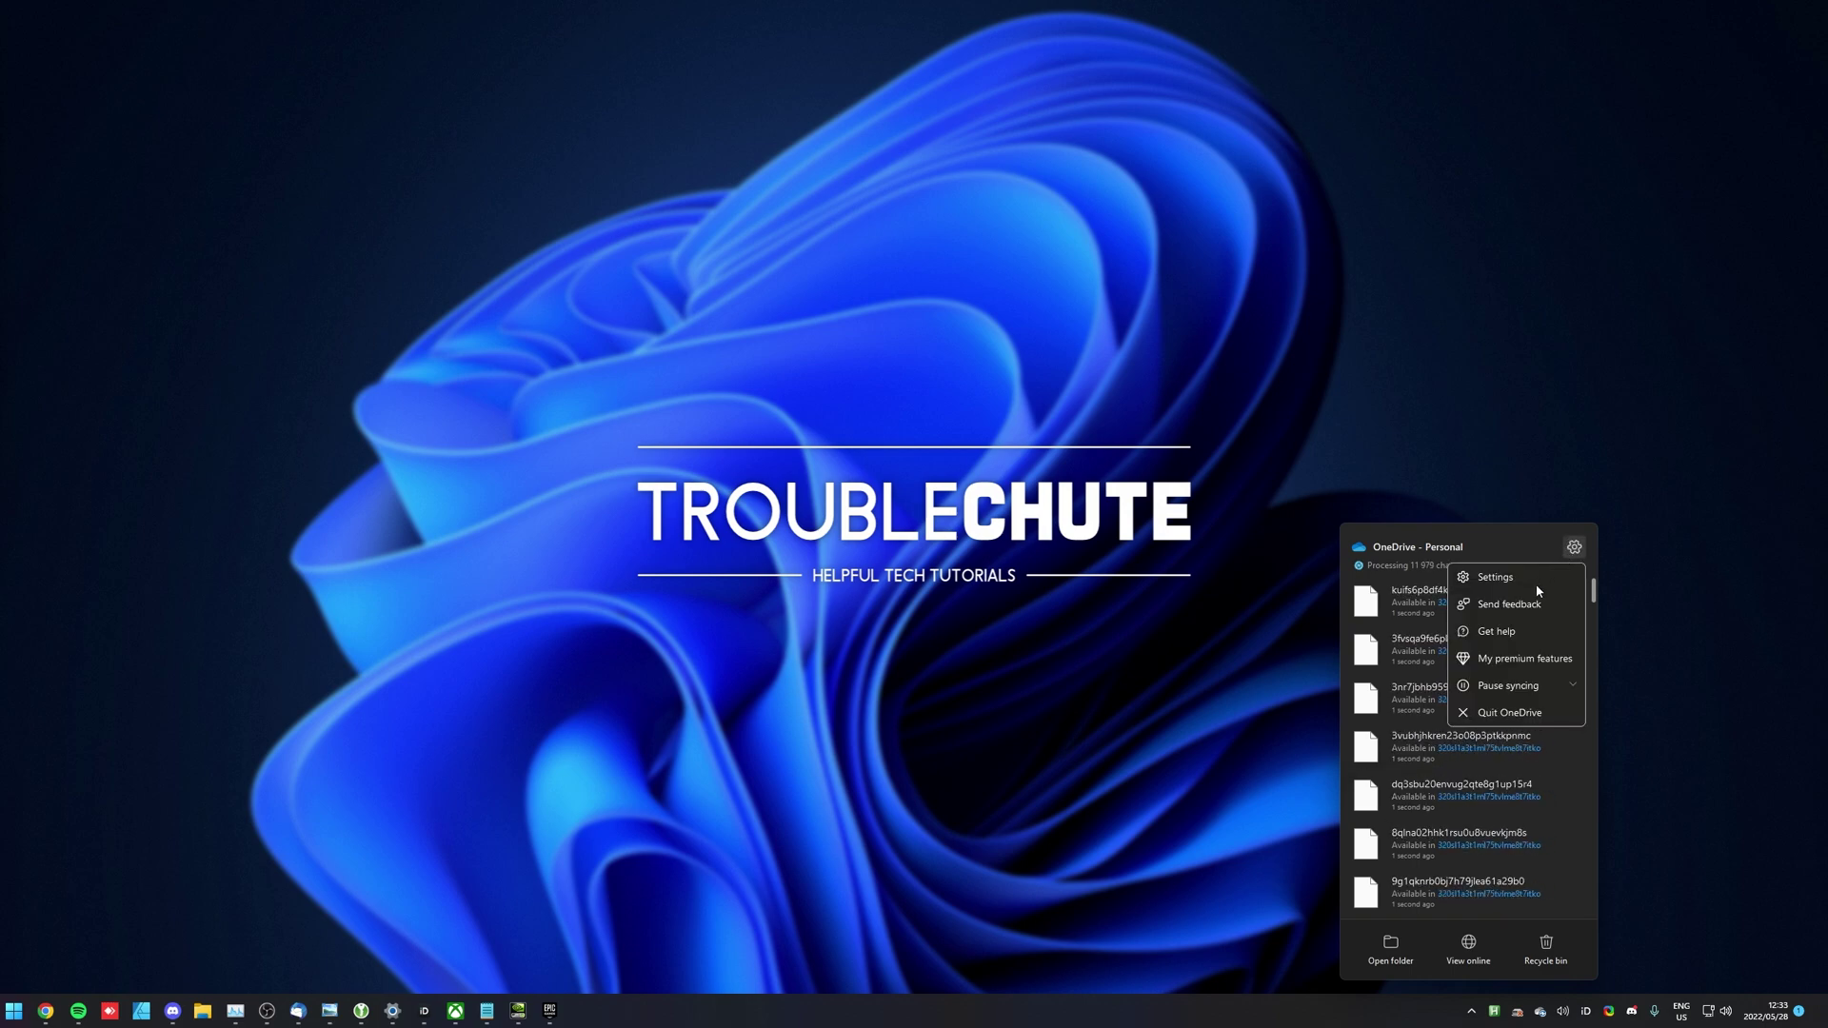
pyautogui.click(1534, 580)
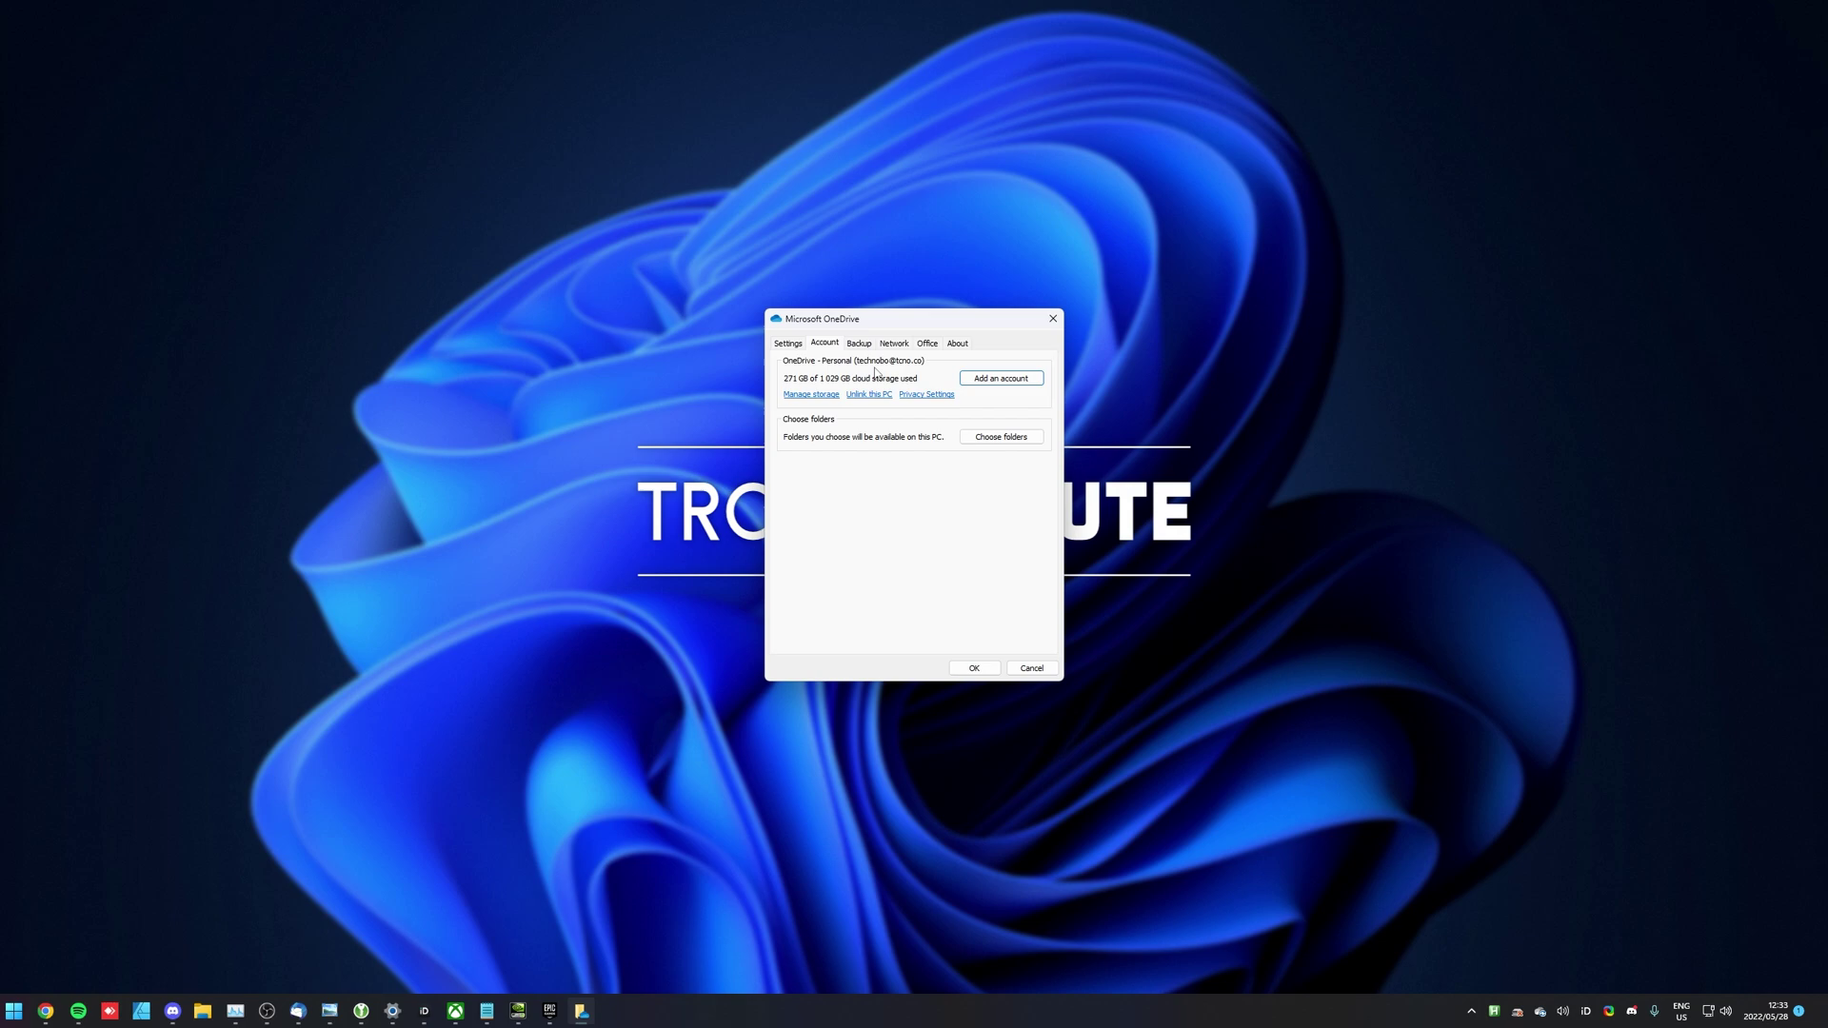
pyautogui.click(859, 343)
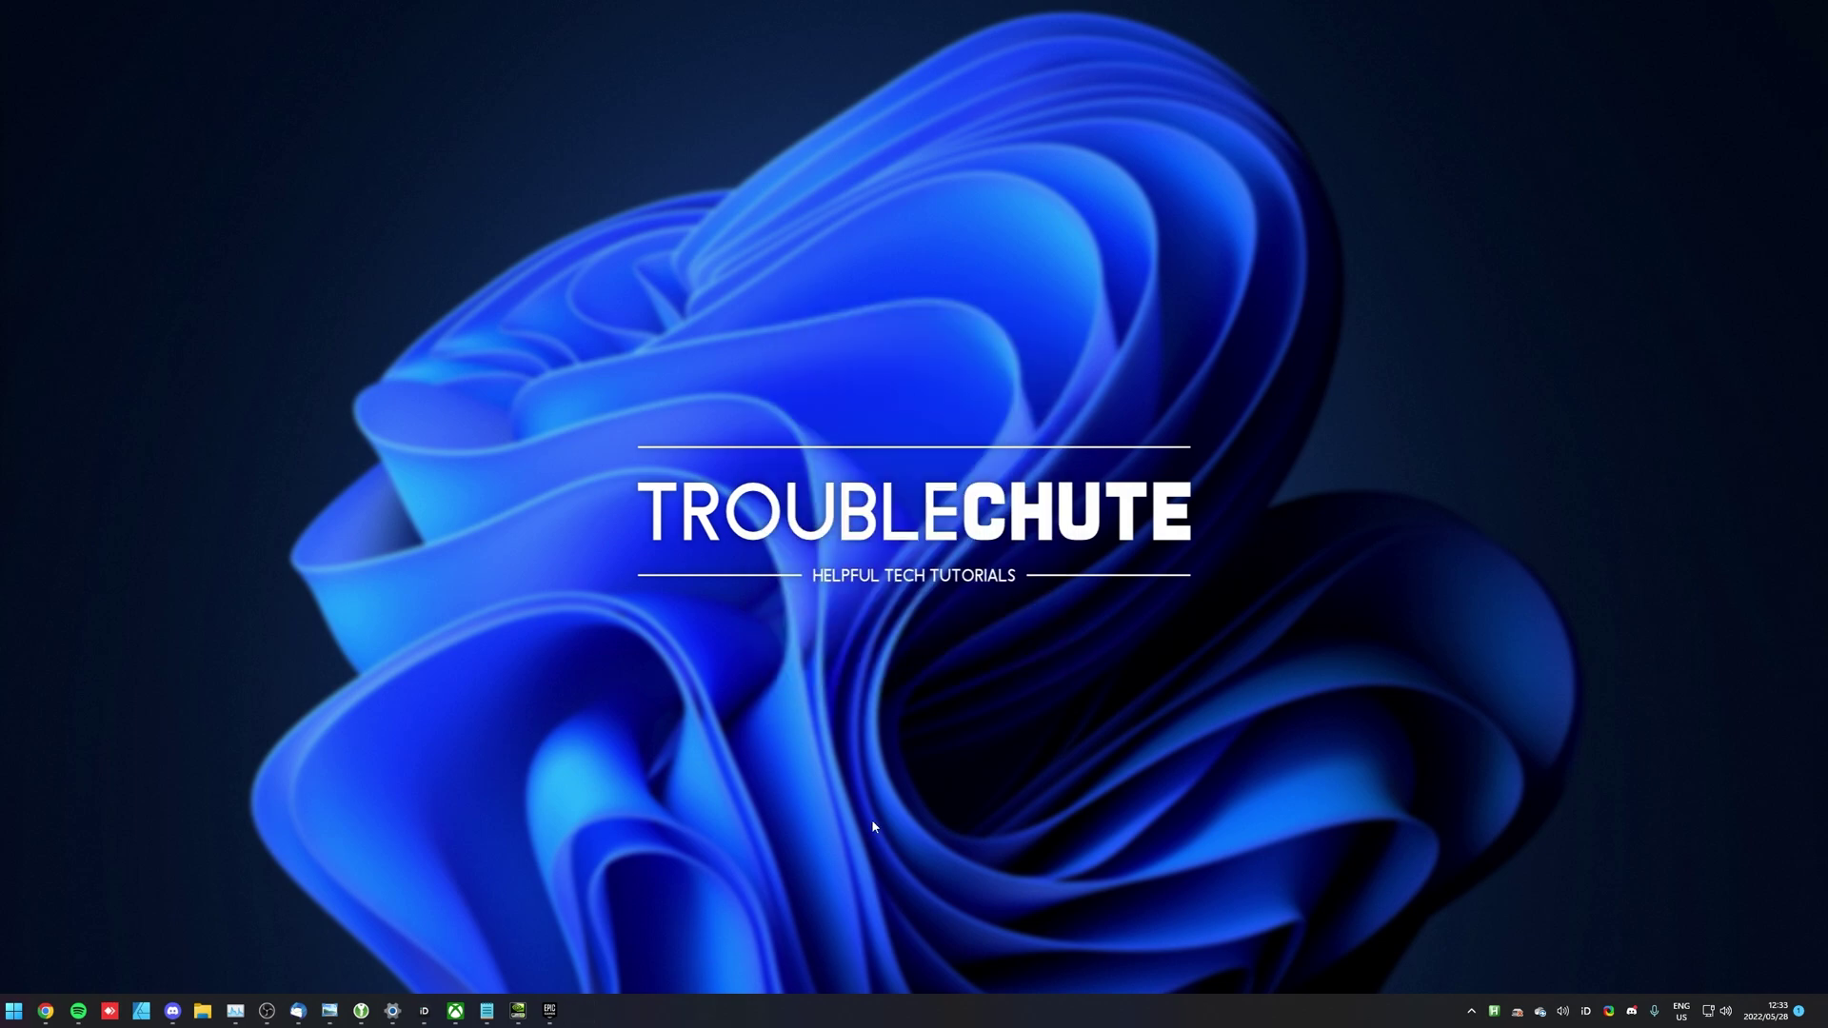